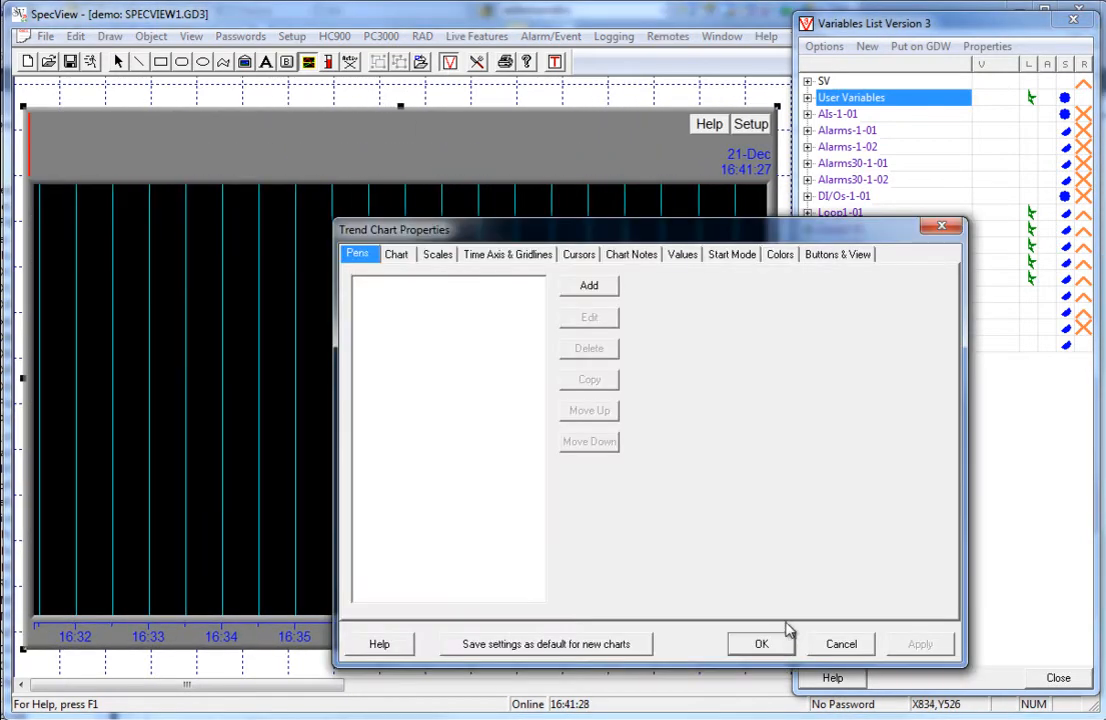
Reopen the trend chart's setup and add Input 4 of MM8 as a pen
left_click(841, 645)
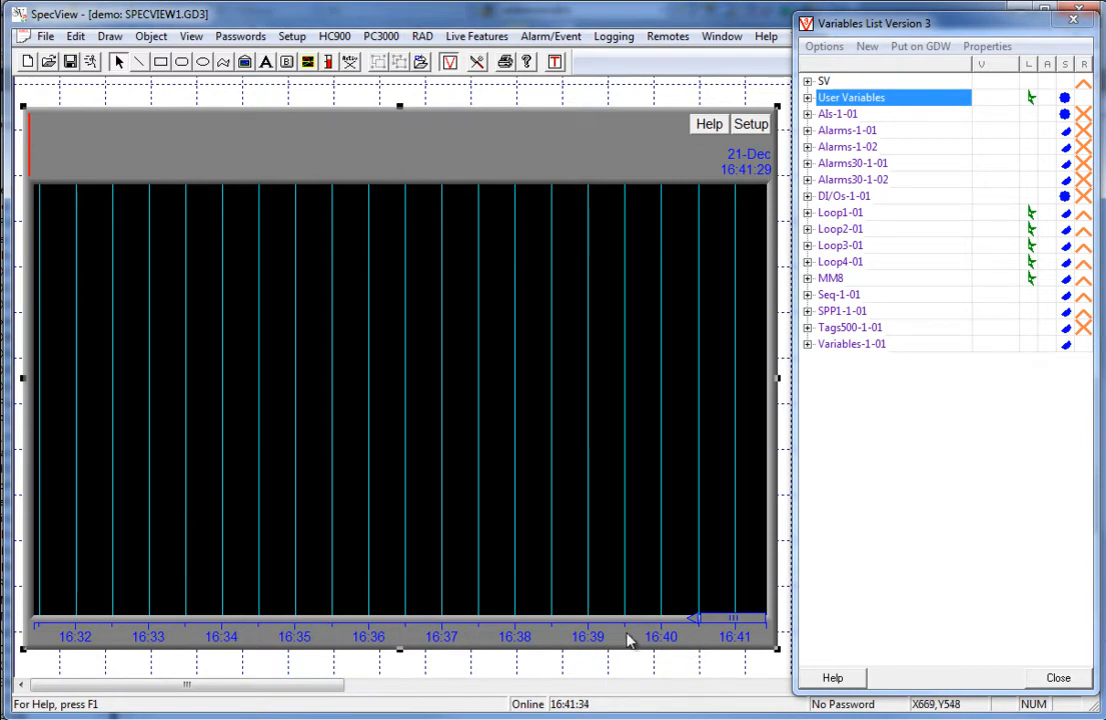
left_click(751, 125)
left_click_drag(745, 231, 566, 110)
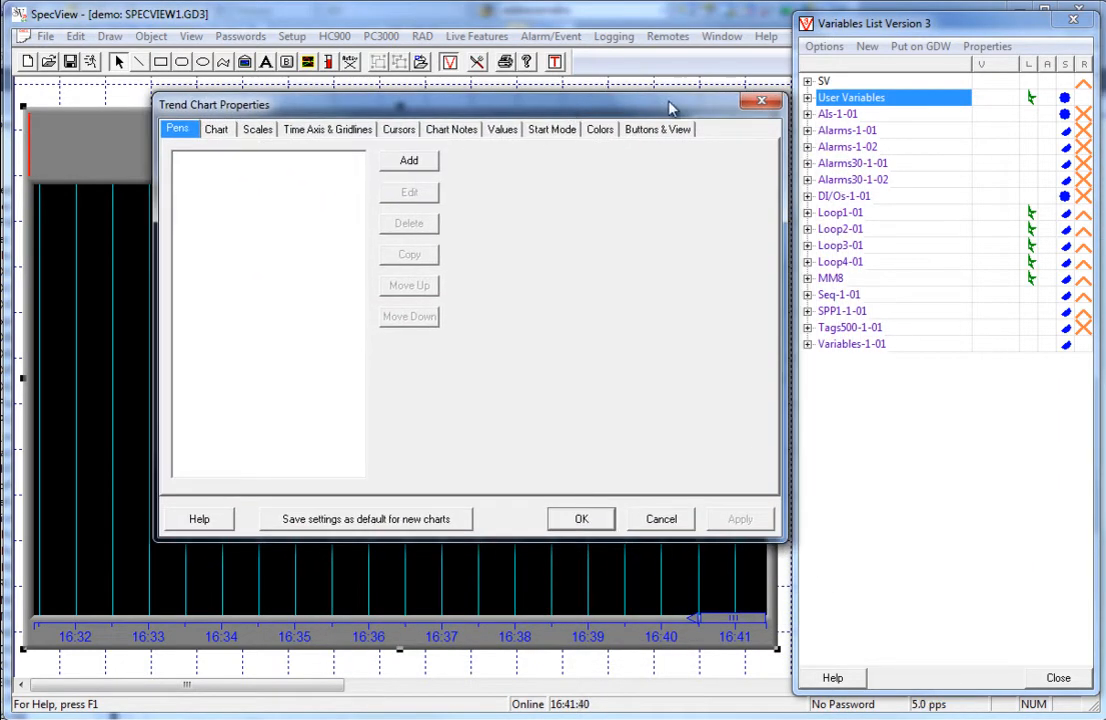
left_click(807, 278)
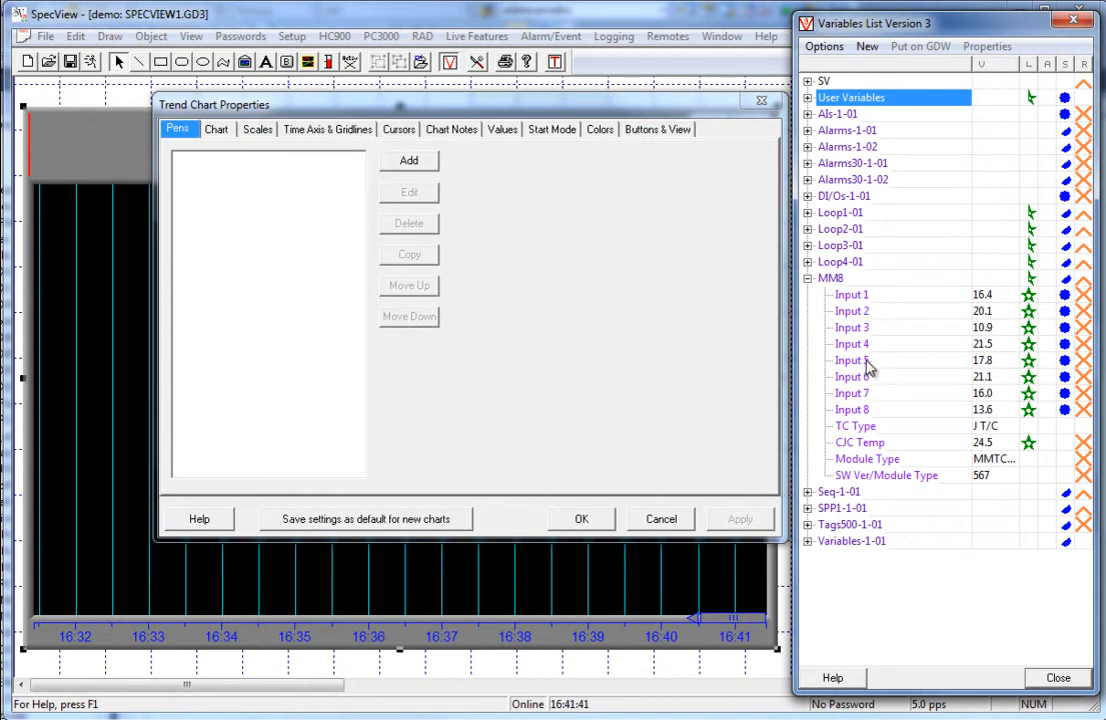
left_click_drag(866, 352, 290, 230)
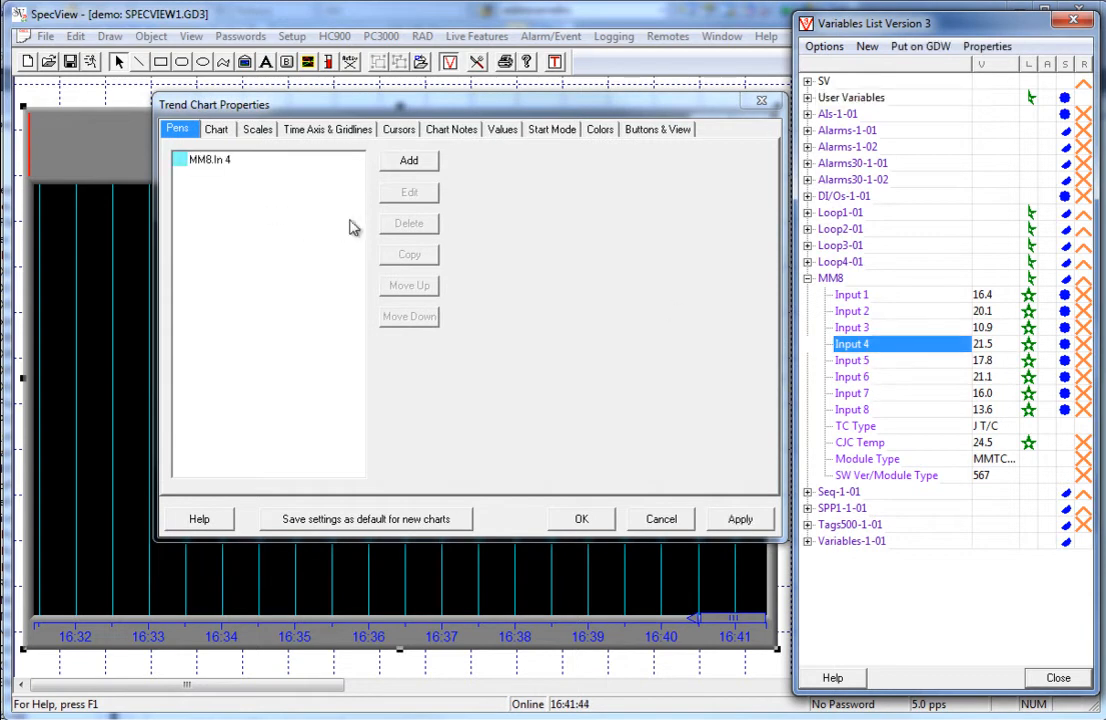
Add the Process Value of Loop1-01 as a second pen and accept the chart settings
left_click(807, 212)
left_click_drag(855, 99, 237, 215)
left_click(581, 519)
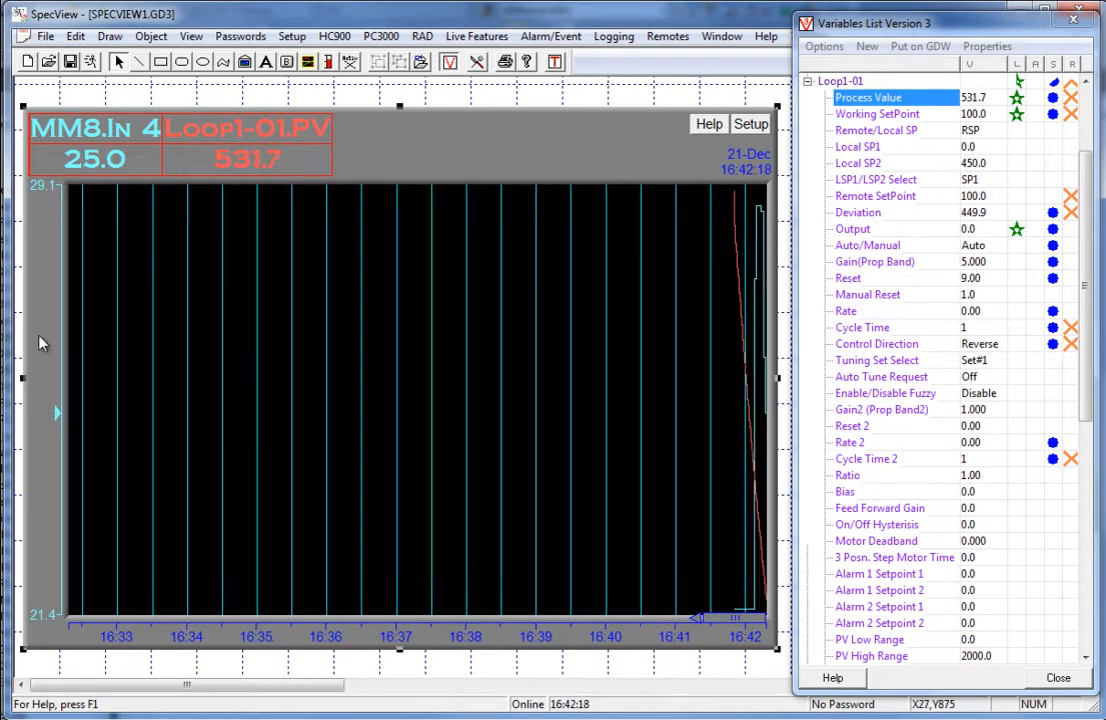
Give the MM8.In 4 pen a fixed scale from 20 to 35
left_click(752, 124)
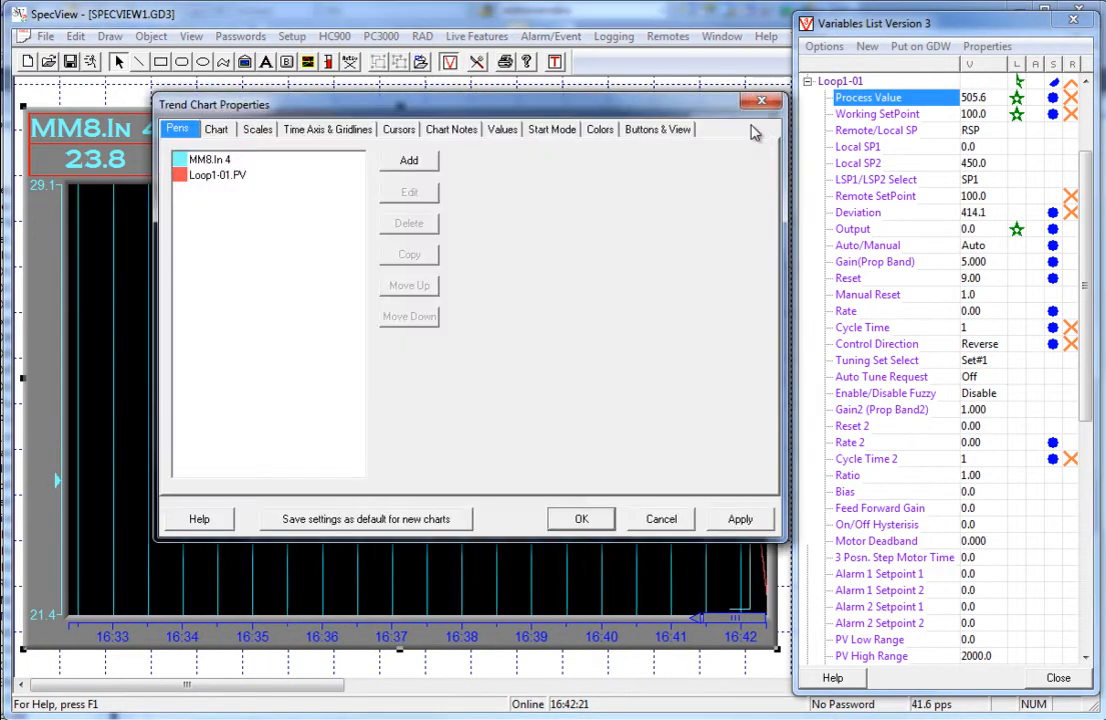
double_click(195, 159)
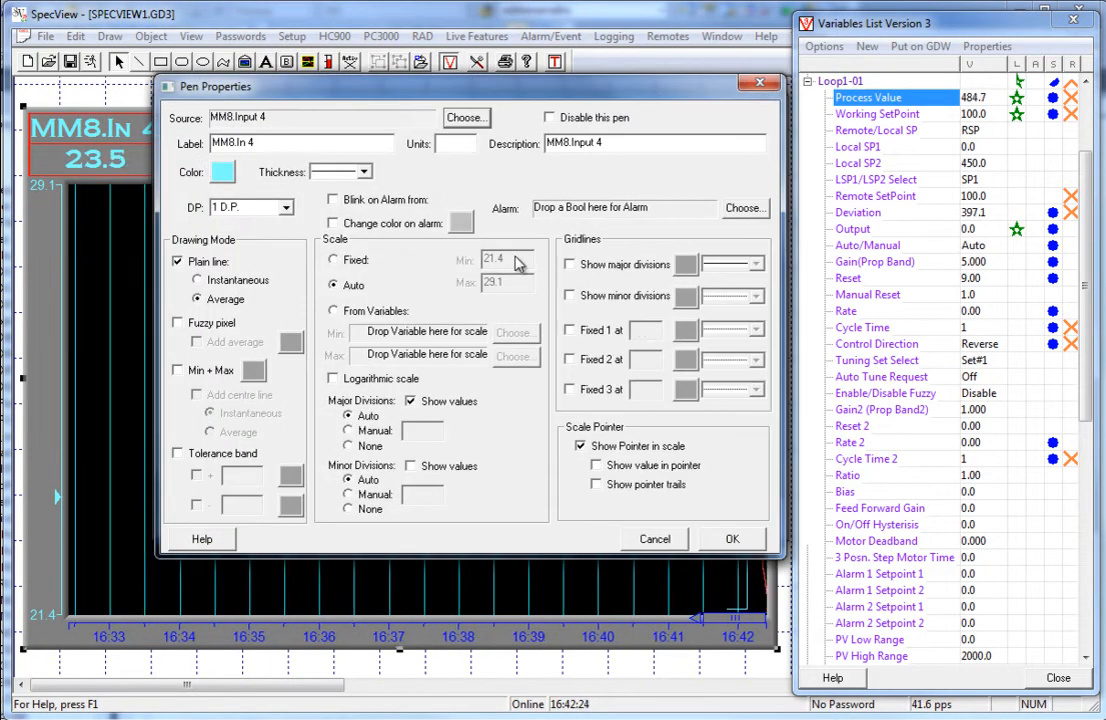
left_click(350, 260)
type("20")
key("Tab")
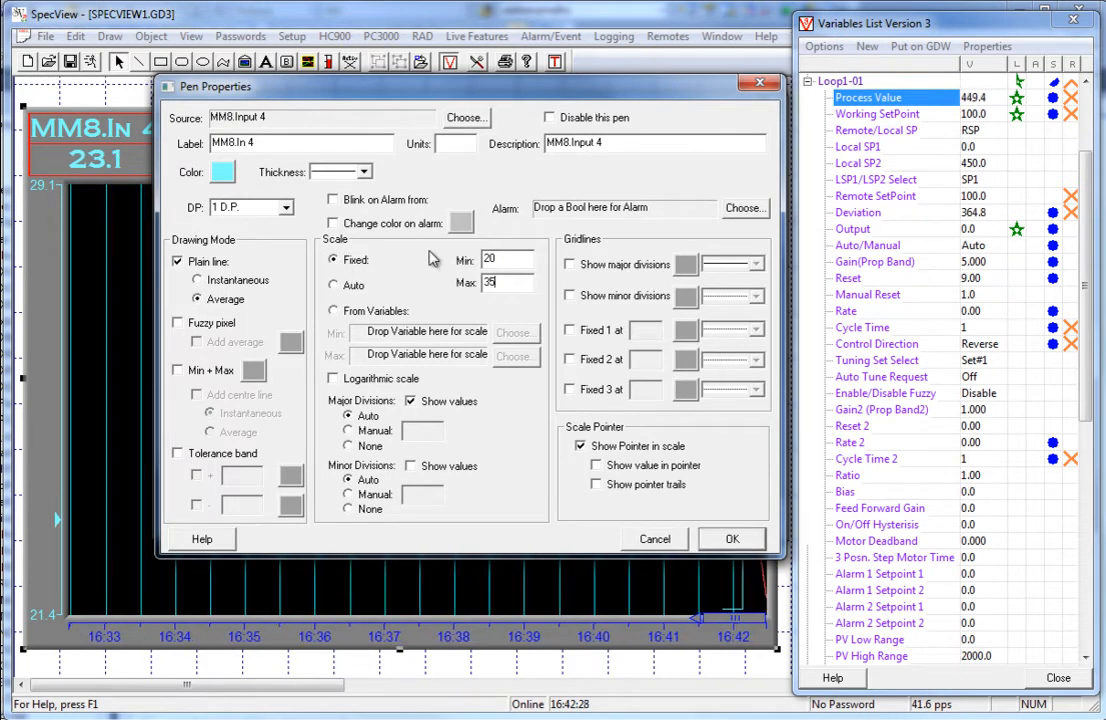
Show the value in the MM8.In 4 pen's scale pointer with pointer trails, thicken its line and set its units to °C
left_click(597, 465)
left_click(633, 489)
left_click(363, 172)
left_click(343, 215)
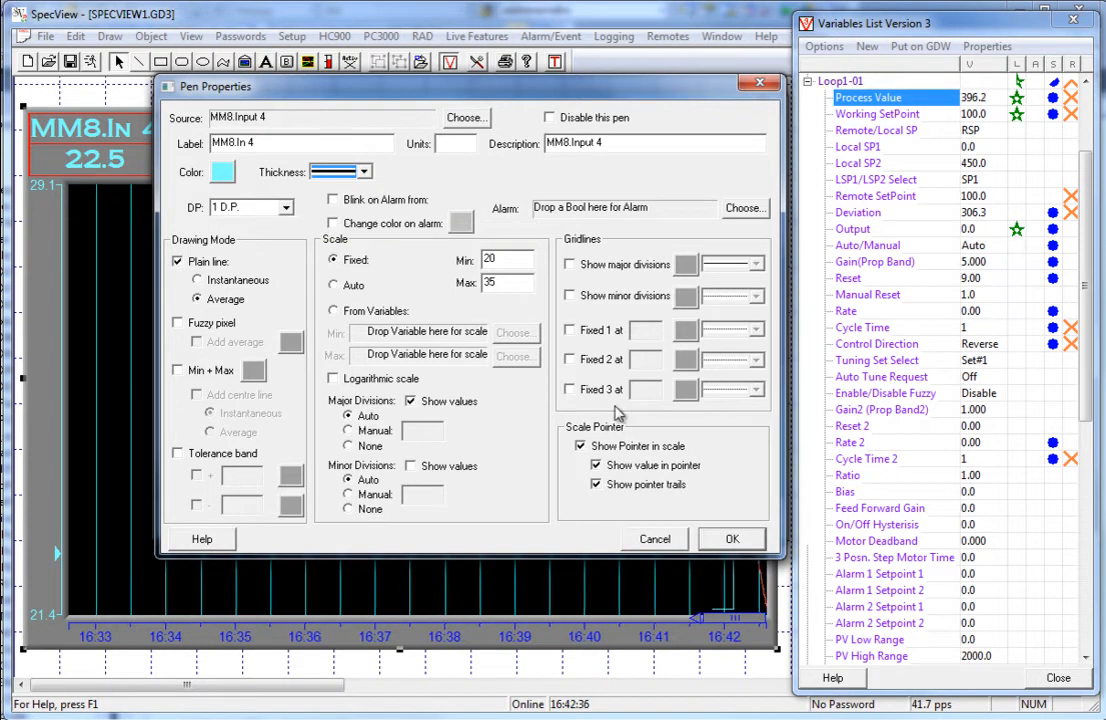
left_click(456, 146)
type("°C")
left_click(730, 539)
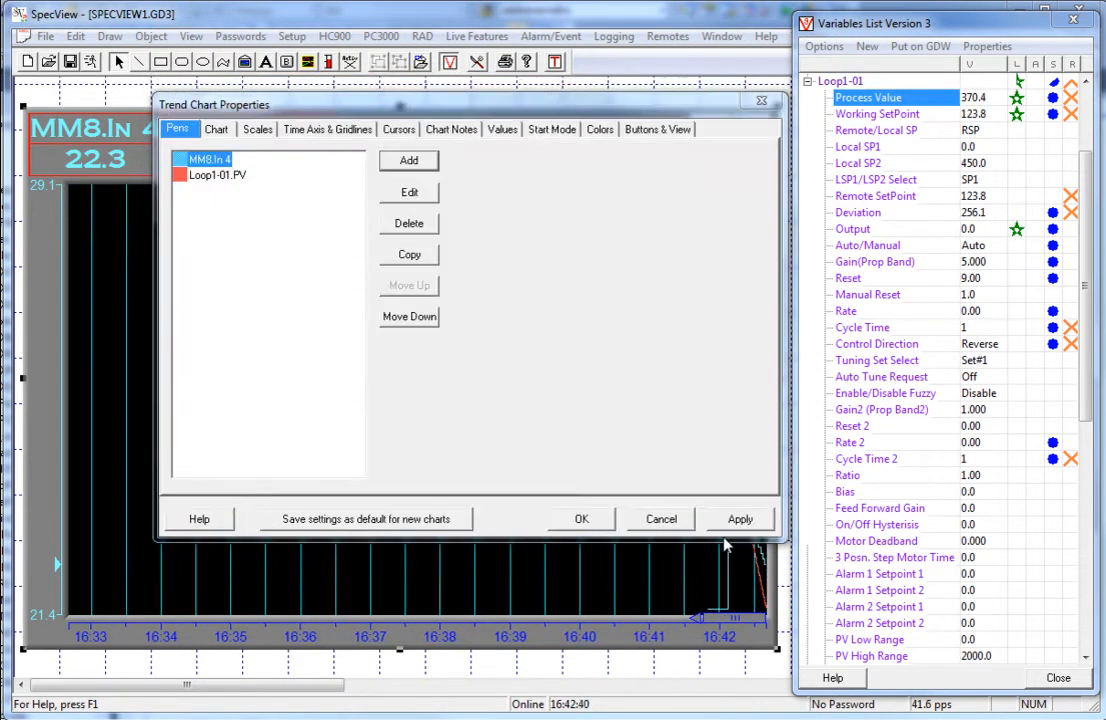
Give the Loop1-01.PV pen a fixed scale from 0 to 1800
left_click(225, 177)
left_click(412, 194)
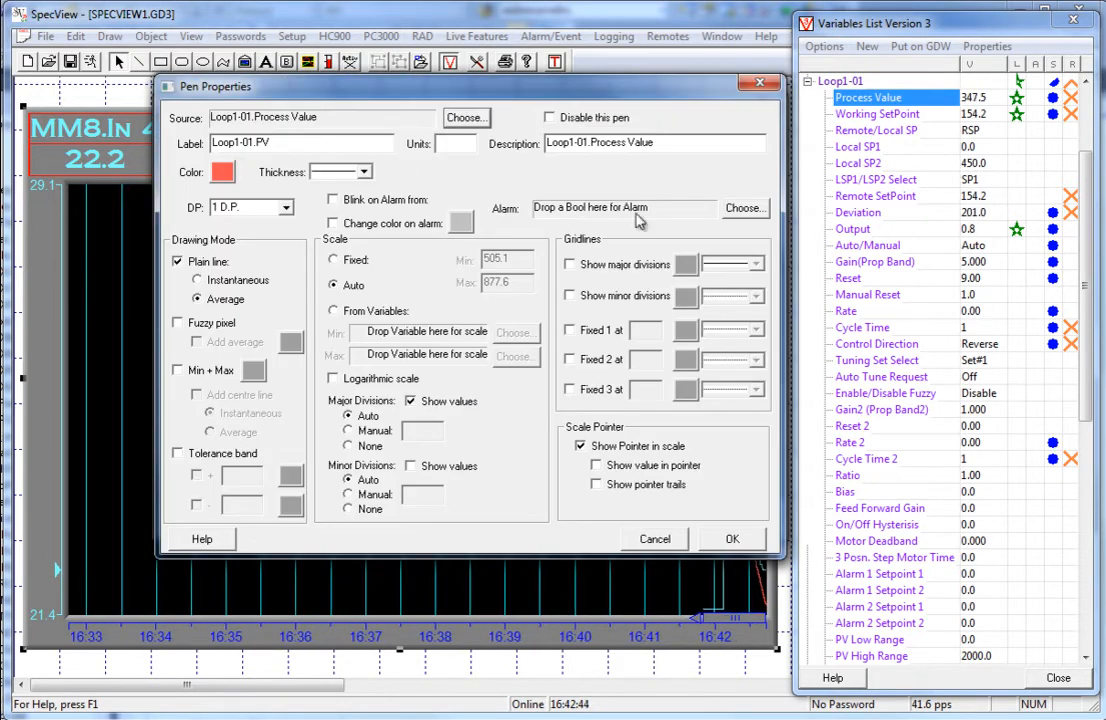
left_click(333, 259)
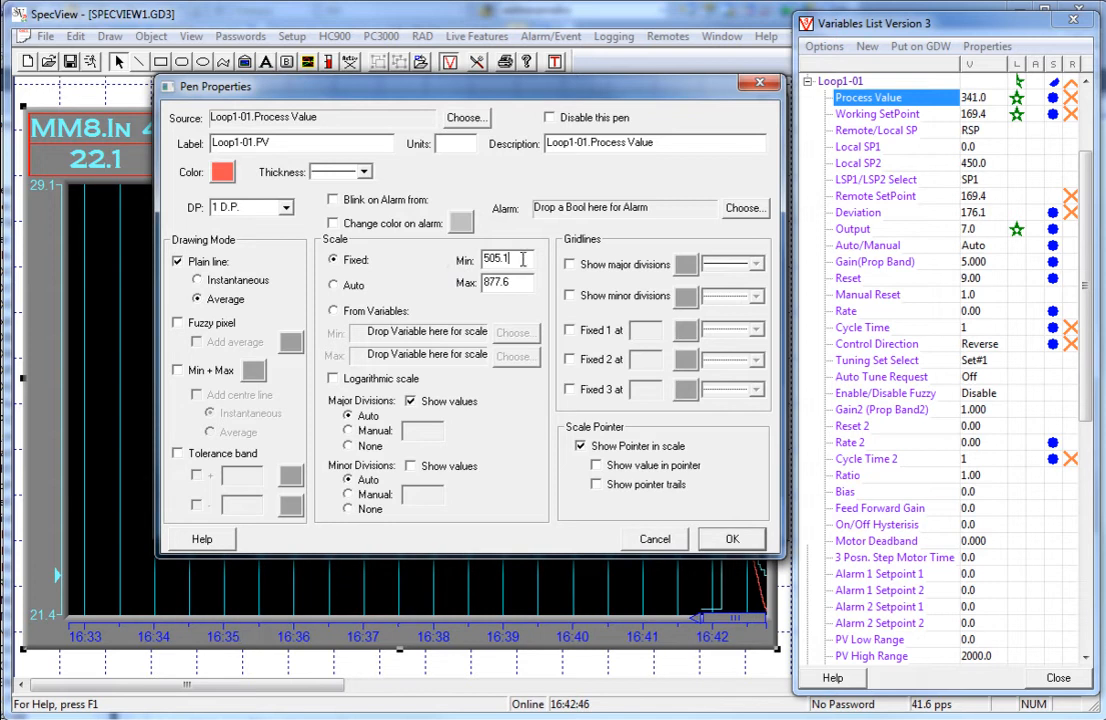
left_click_drag(523, 258, 437, 261)
type("0")
key("Tab")
type("1800")
Set the Loop1-01.PV pen's units to °F, accept the chart settings and nudge the chart slightly downward
left_click(466, 144)
type("°F")
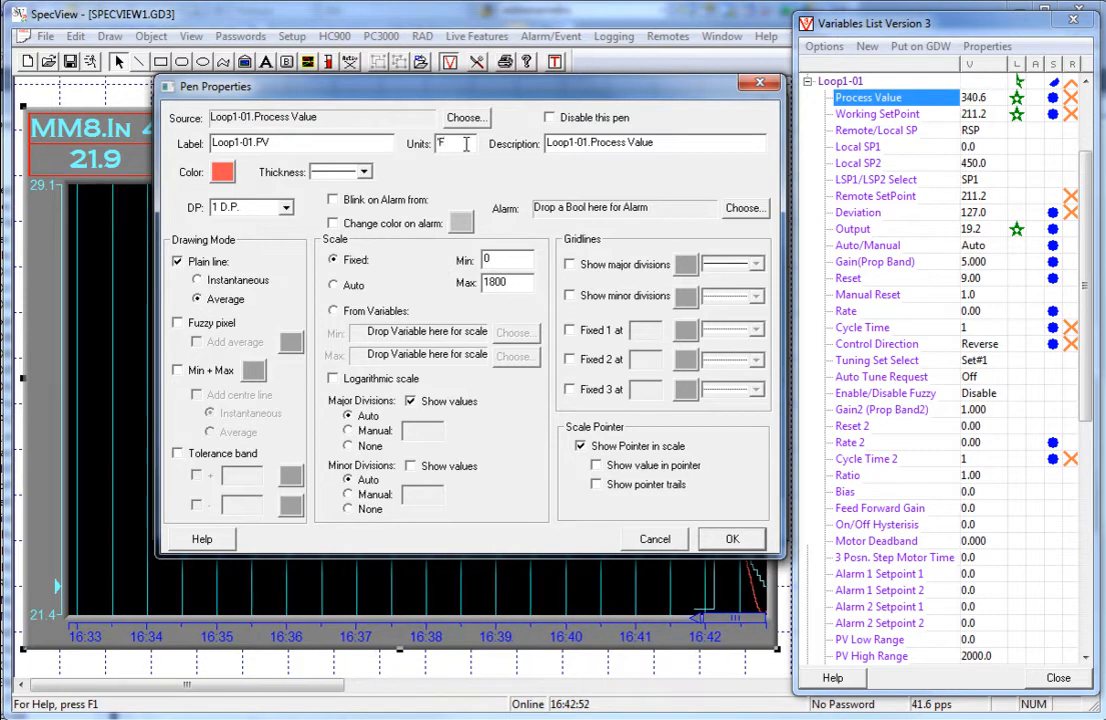
left_click(732, 539)
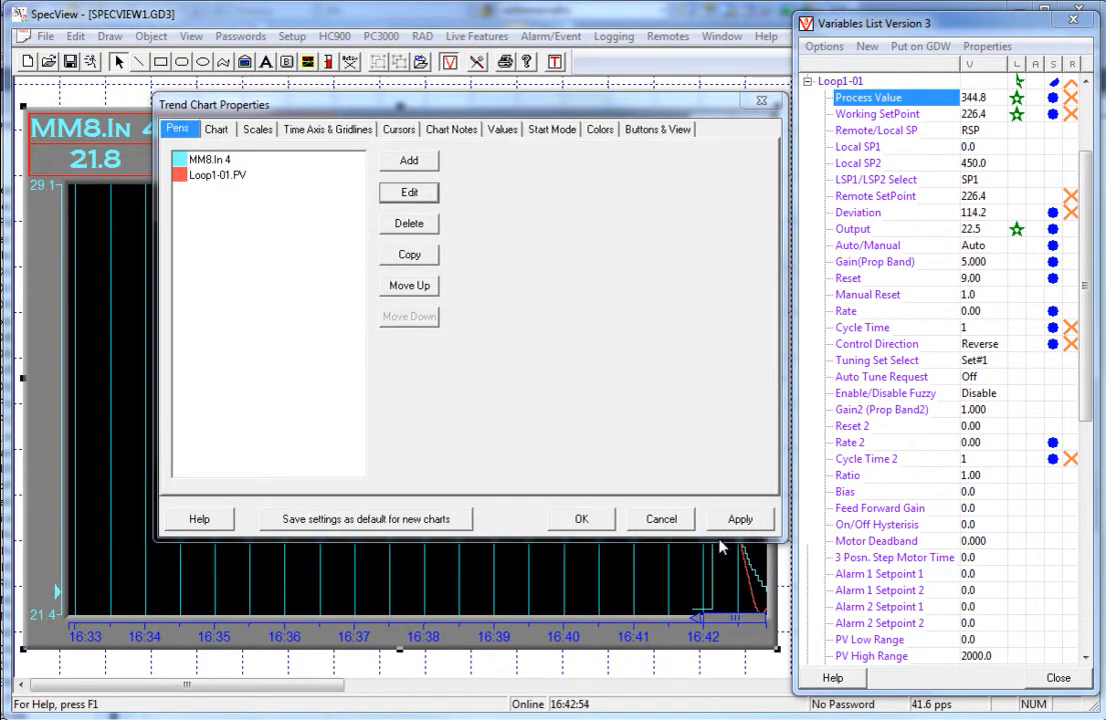
left_click(581, 519)
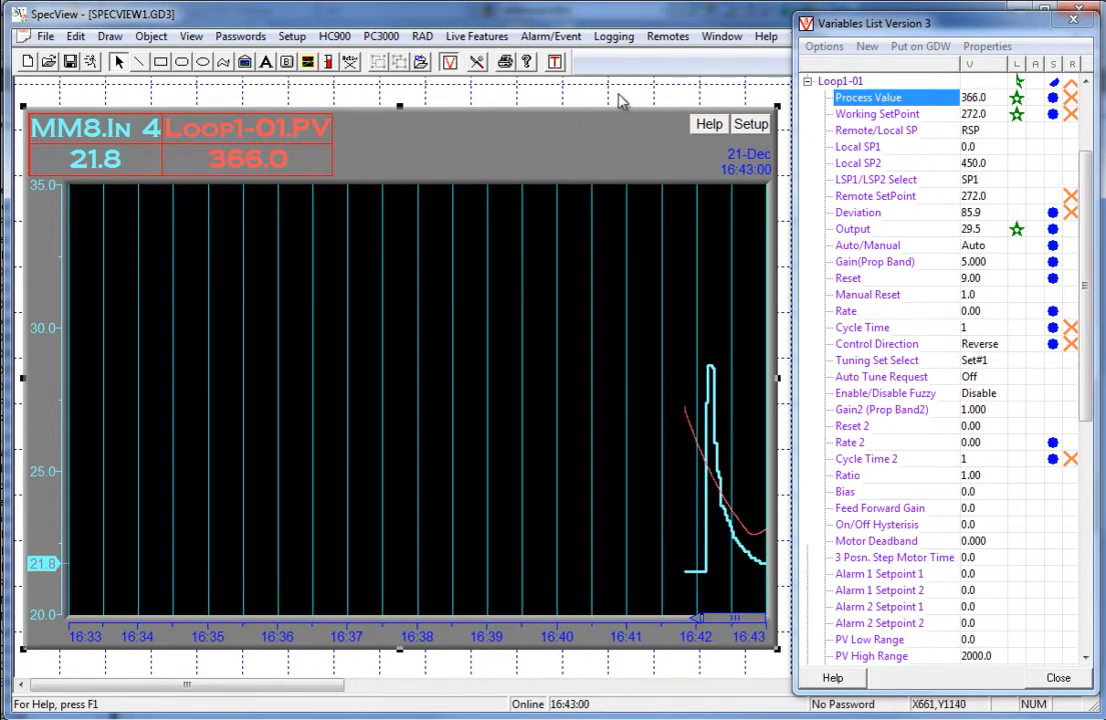
mouse_move(617, 126)
left_mouse_down()
mouse_move(617, 156)
mouse_move(624, 128)
mouse_move(620, 136)
left_mouse_up()
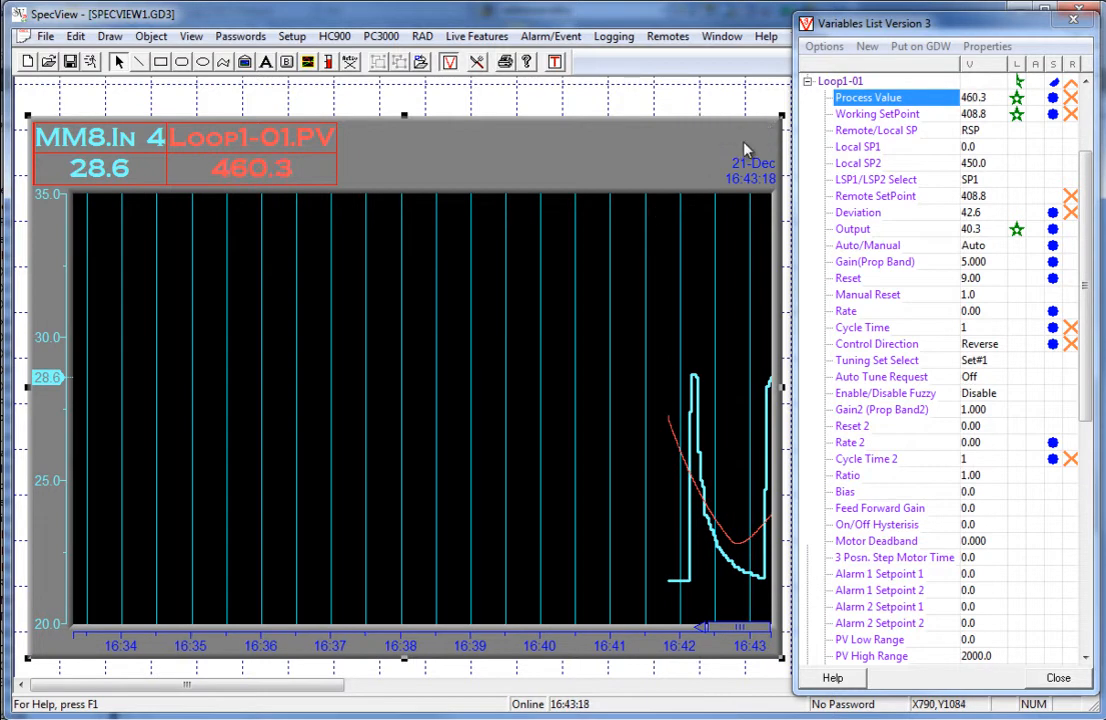
Turn on the major and minor division gridlines for the MM8.In 4 pen
left_click(755, 133)
left_click(248, 162)
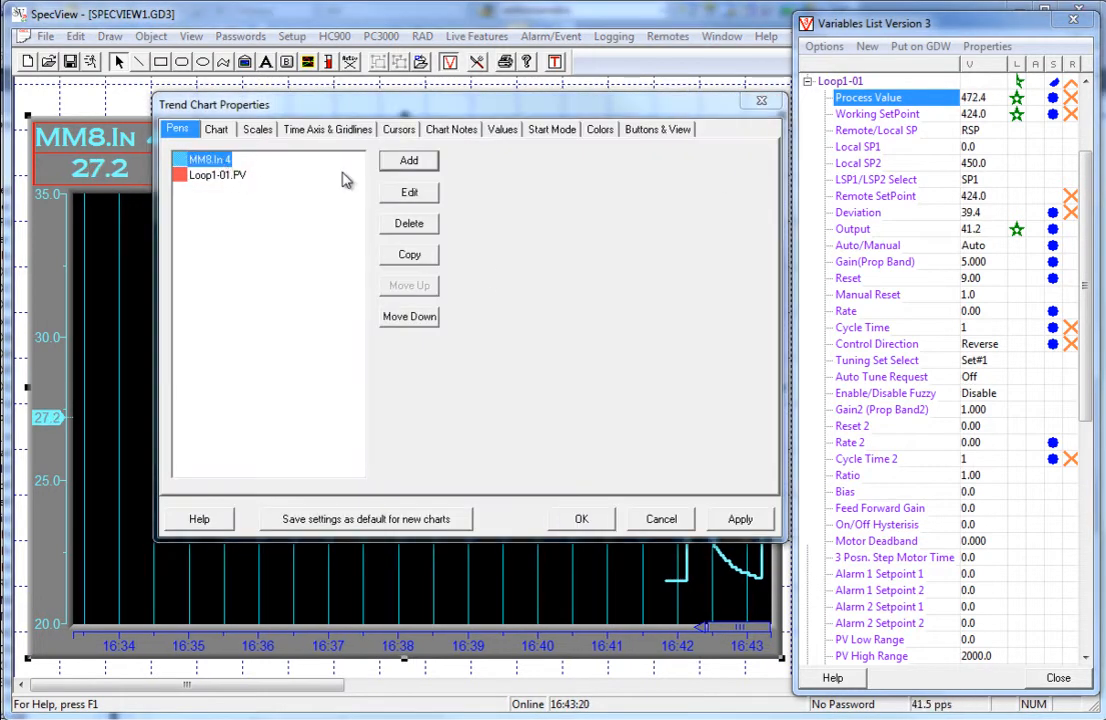
left_click(412, 193)
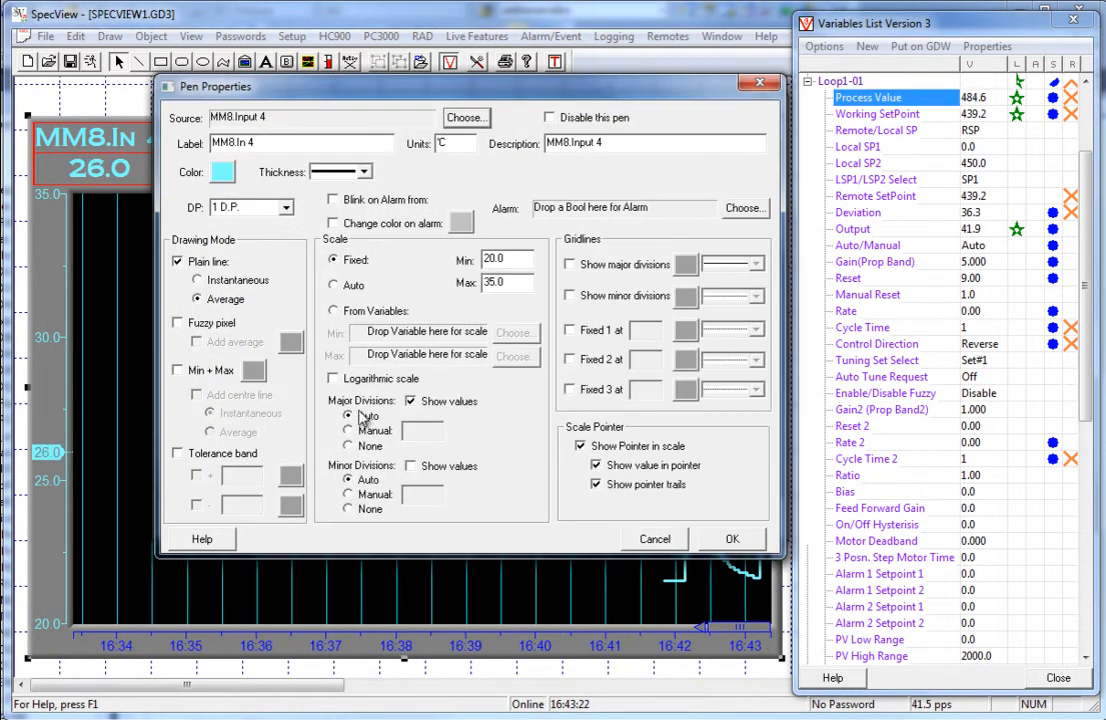
left_click(569, 264)
left_click(569, 295)
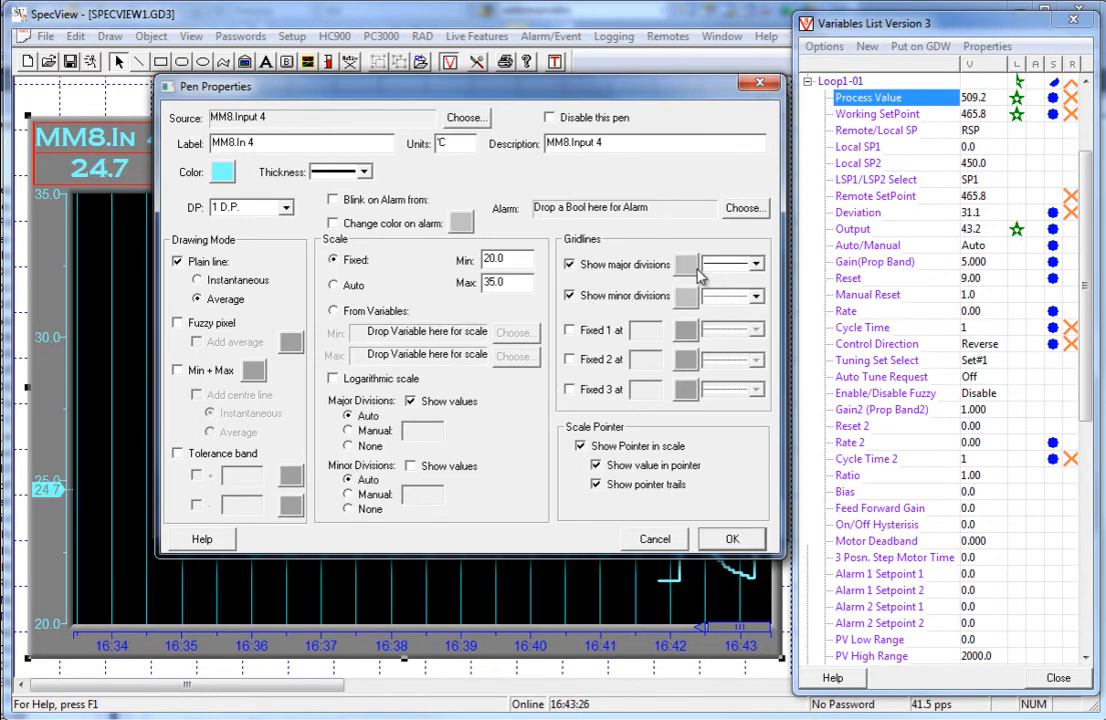
Color the MM8.In 4 pen's major and minor gridlines light cyan and apply the change to the chart
left_click(692, 264)
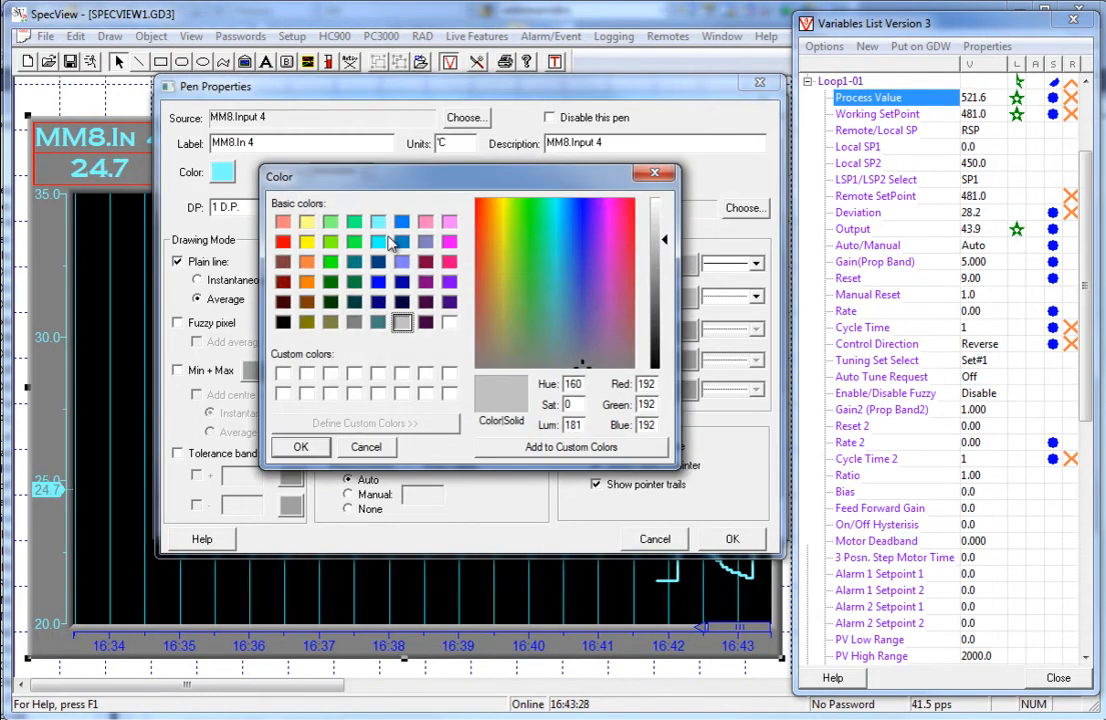
left_click(378, 221)
left_click(300, 446)
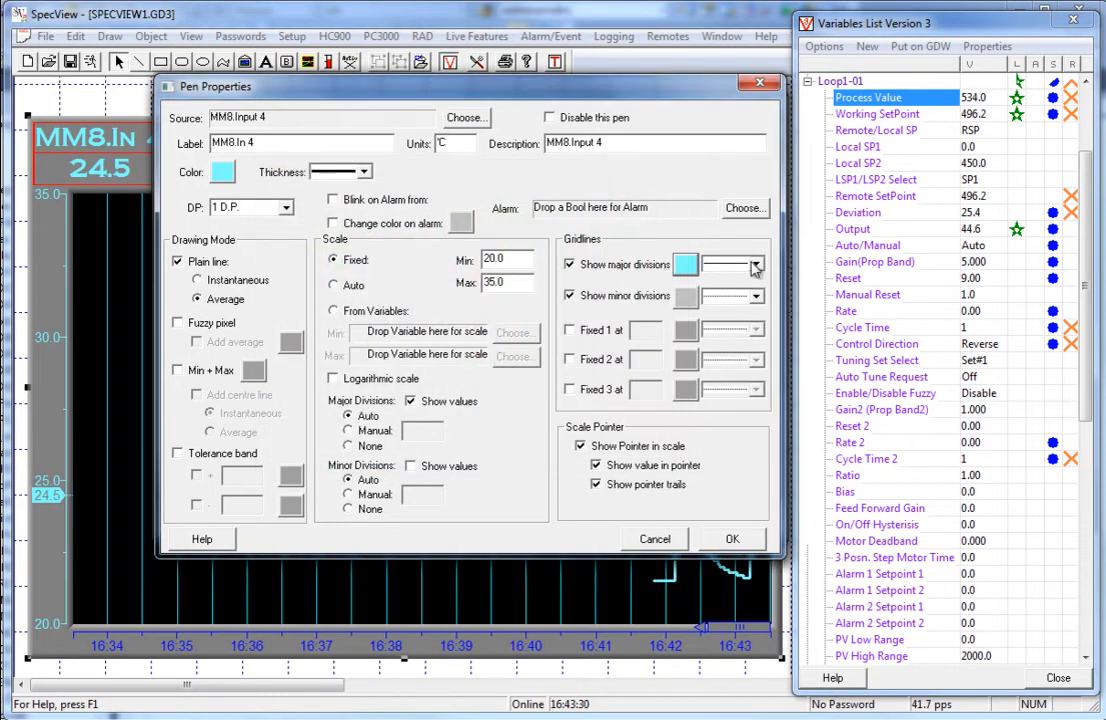
left_click(688, 298)
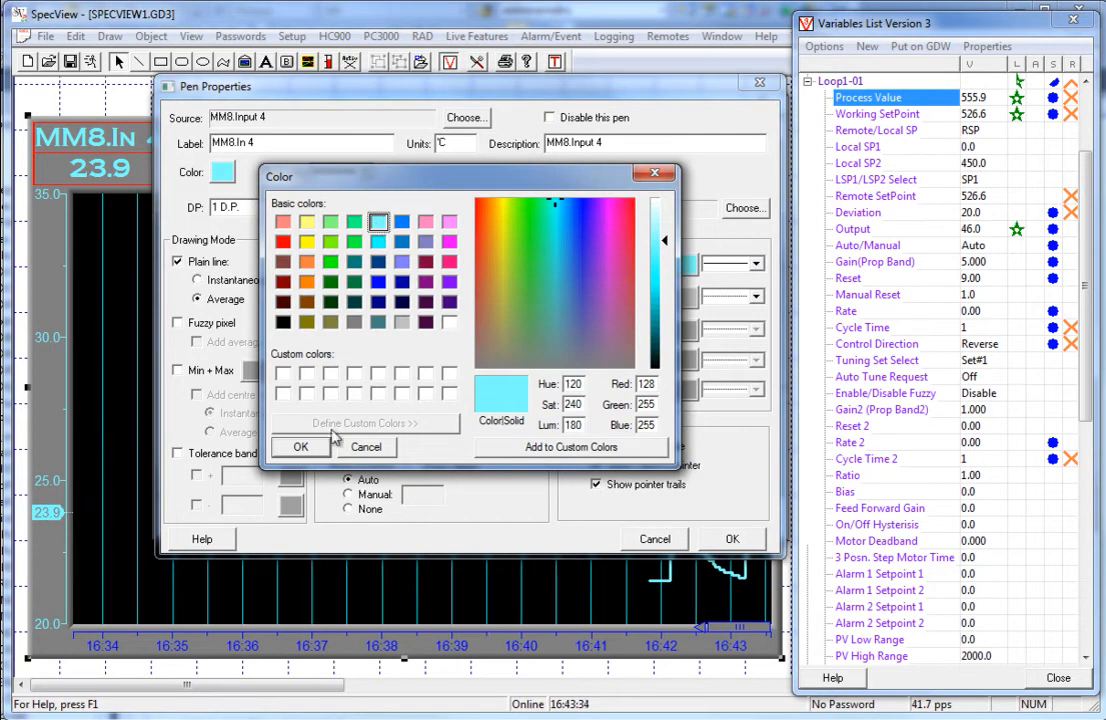
left_click(300, 446)
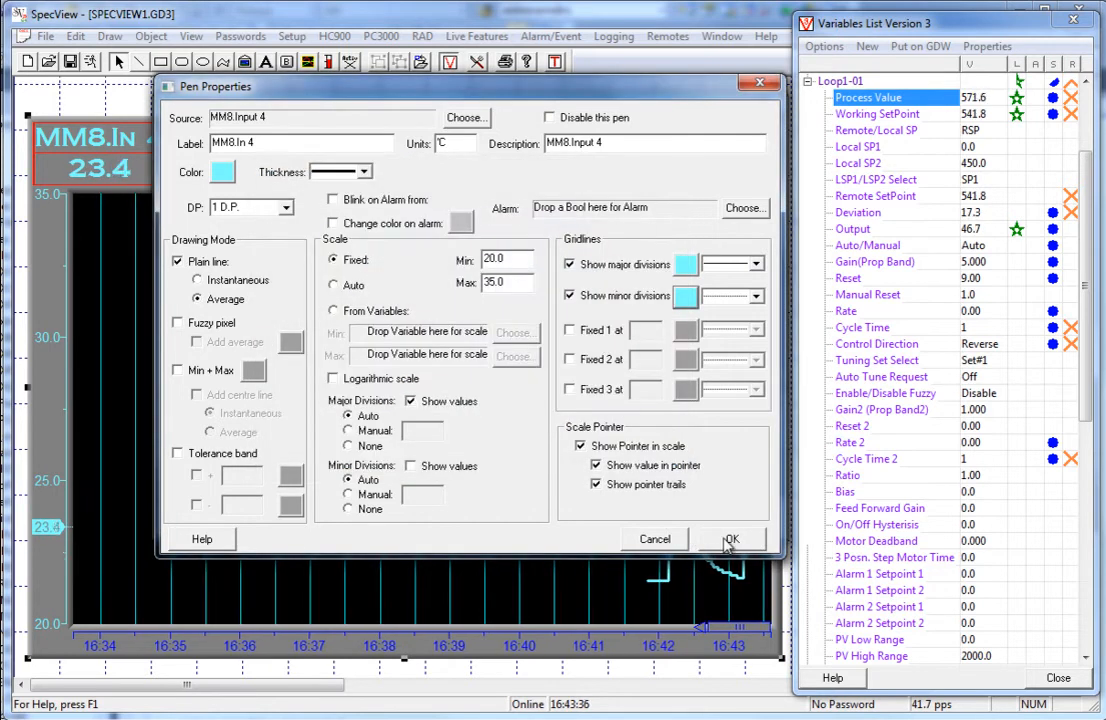
left_click(729, 542)
left_click(738, 519)
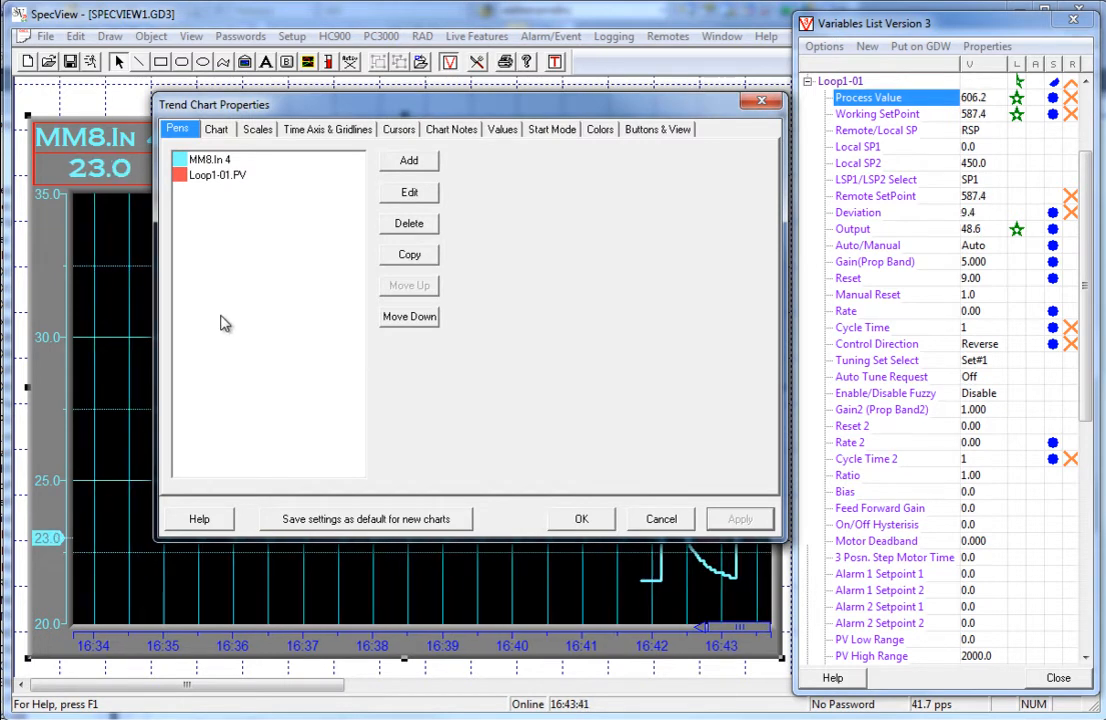
Review the MM8.In 4 pen's properties and the chart's scrolling, color, time span and print options
left_click(210, 159)
left_click(407, 196)
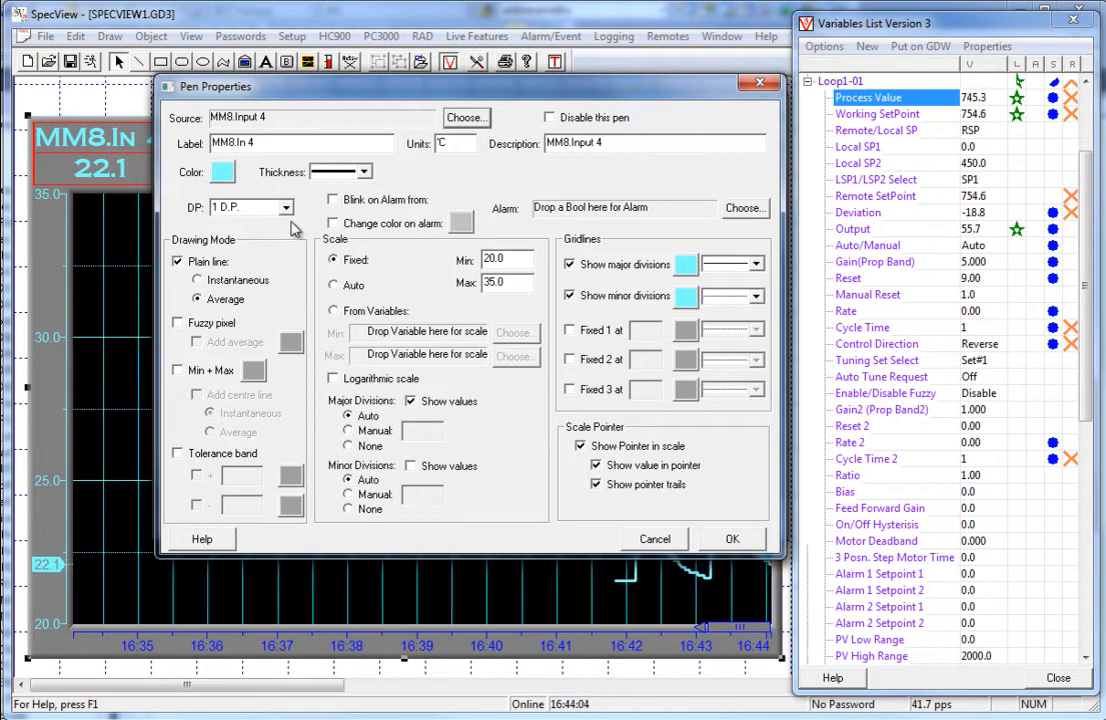
left_click(726, 540)
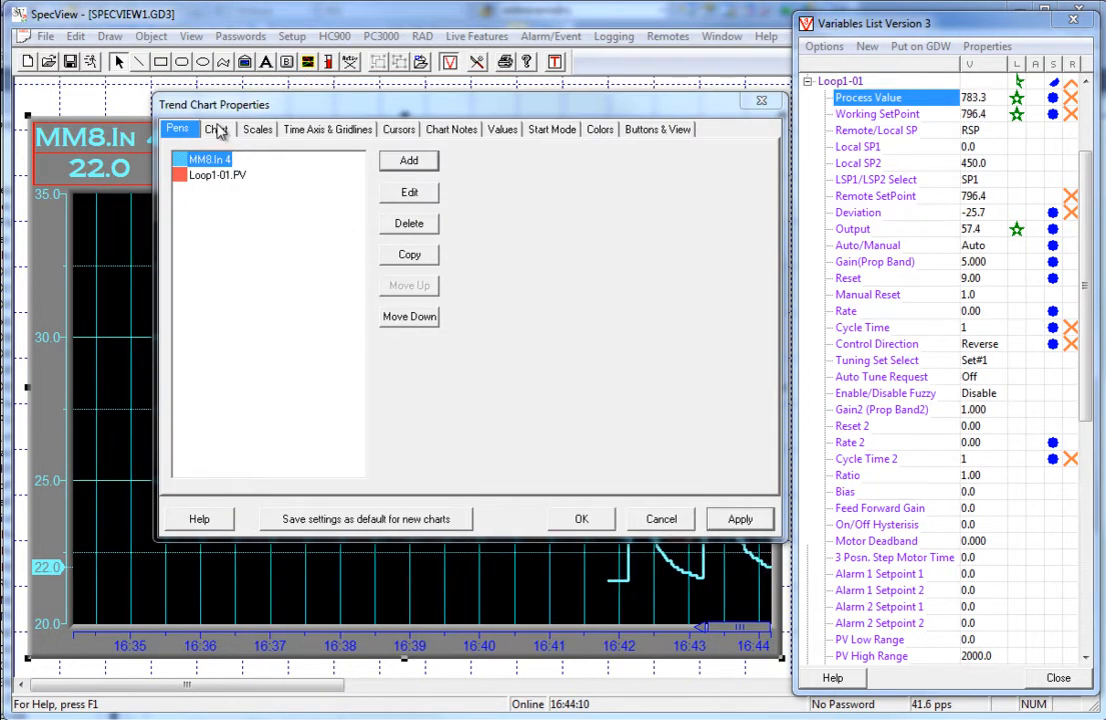
left_click(219, 131)
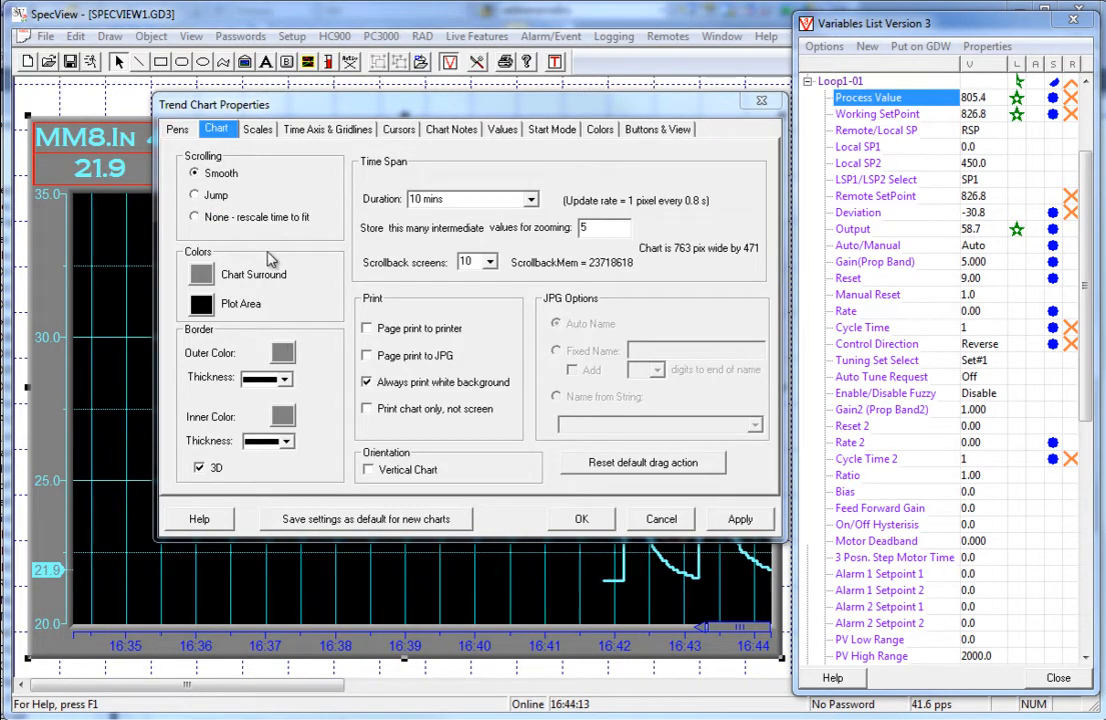
Show both pens' scales on the right of the chart, remove the MM8.In 4 scale from the left, and uncover the result
left_click(257, 129)
left_click(586, 190)
left_click(586, 206)
left_click(191, 190)
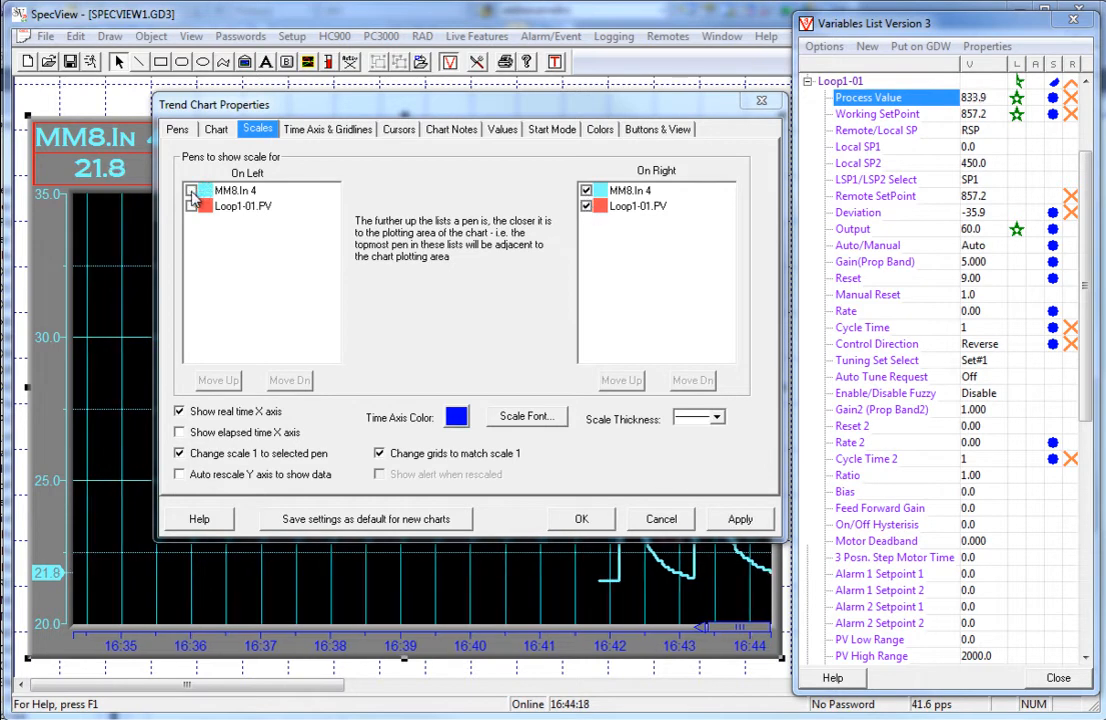
left_click(735, 518)
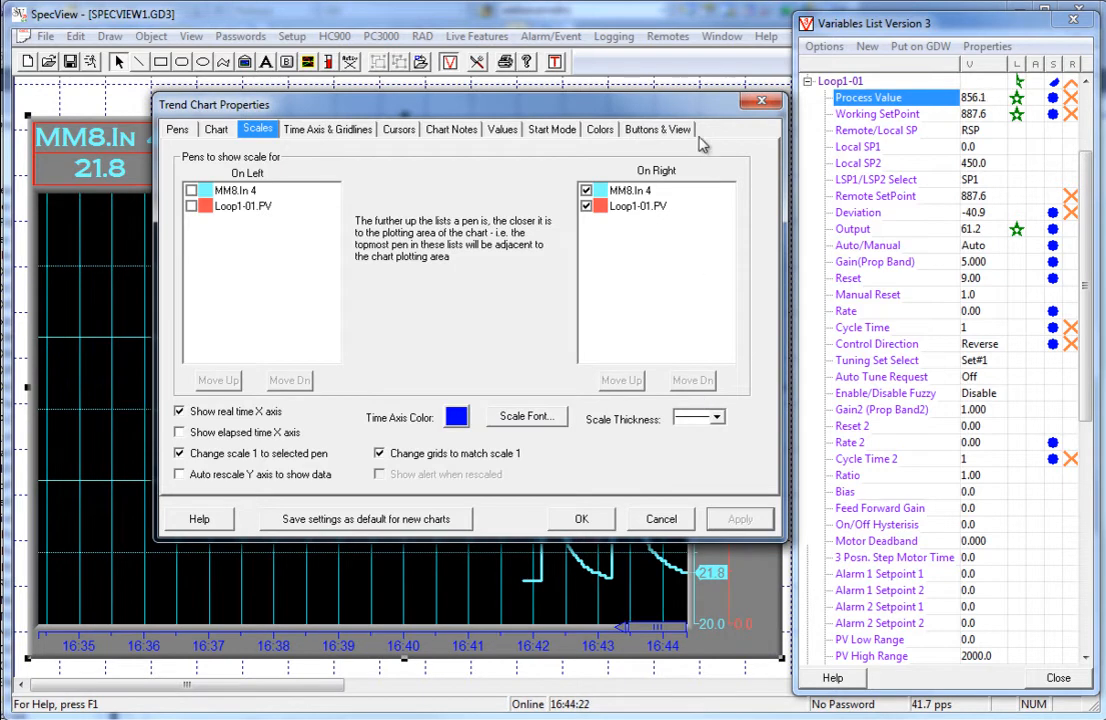
left_click_drag(690, 104, 484, 129)
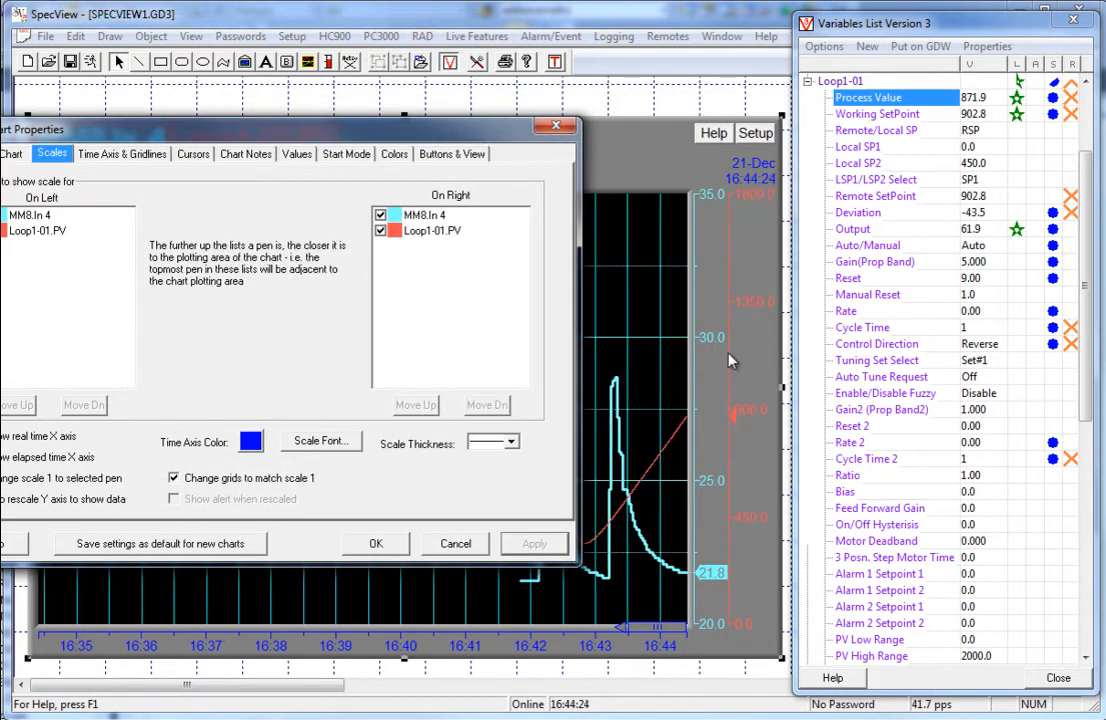
left_click_drag(405, 128, 477, 105)
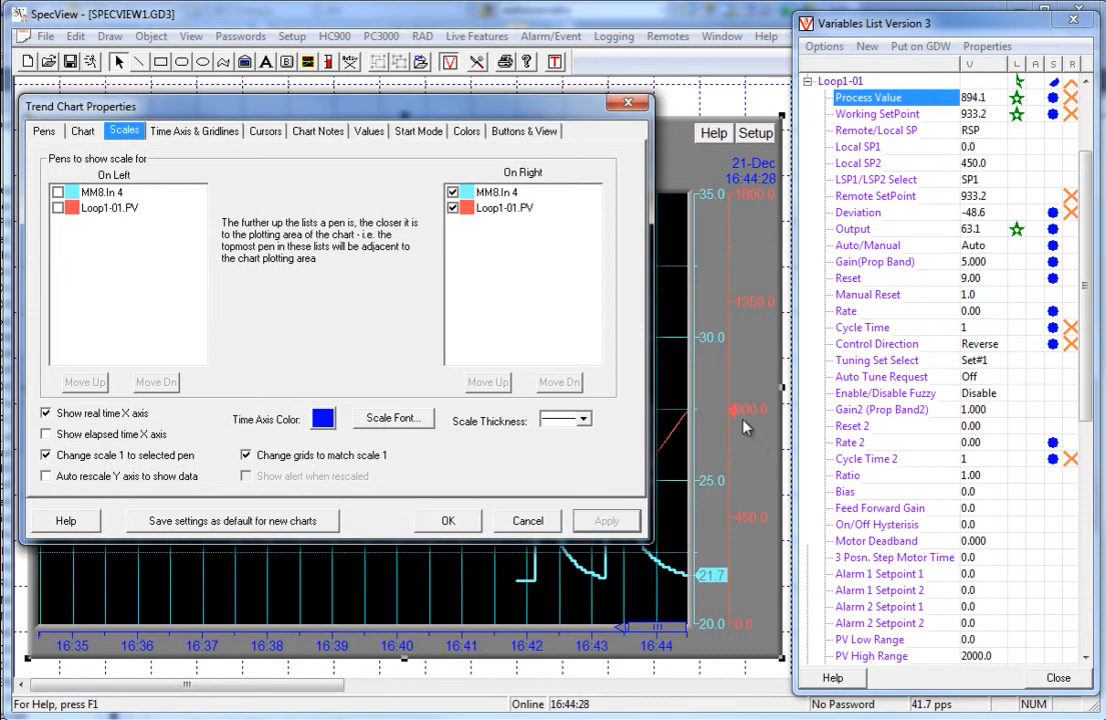
Show the value in the Loop1-01.PV pen's scale pointer with pointer trails and apply the change
left_click(44, 131)
double_click(84, 176)
left_click(503, 467)
left_click(503, 486)
left_click(598, 541)
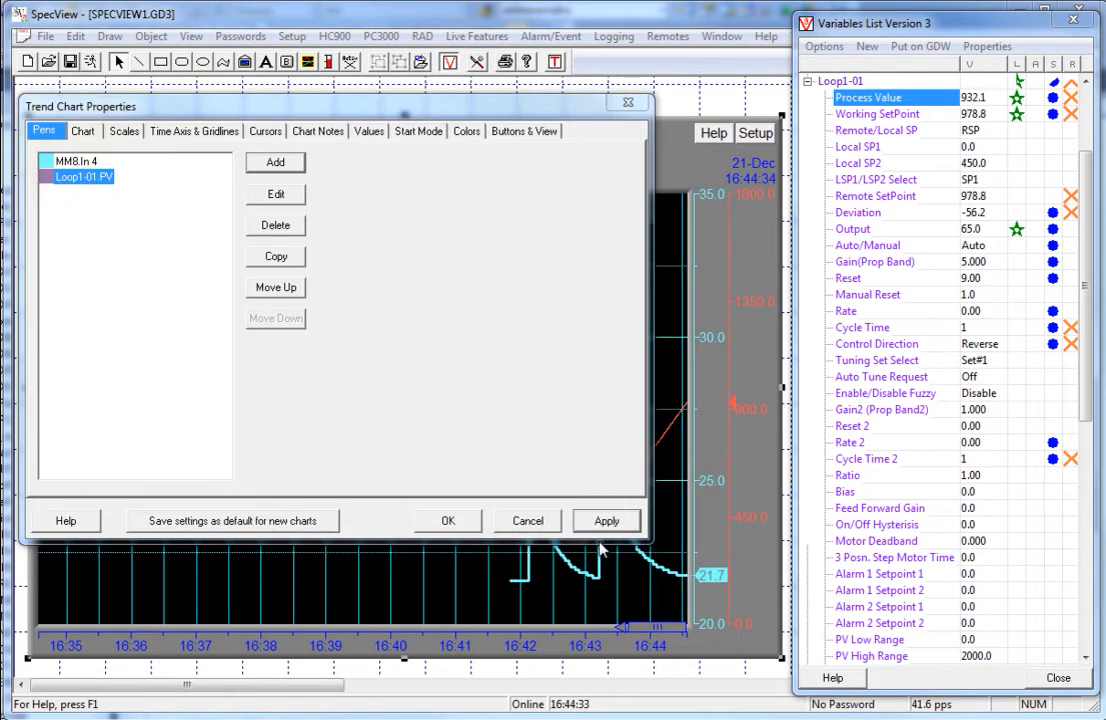
left_click(606, 521)
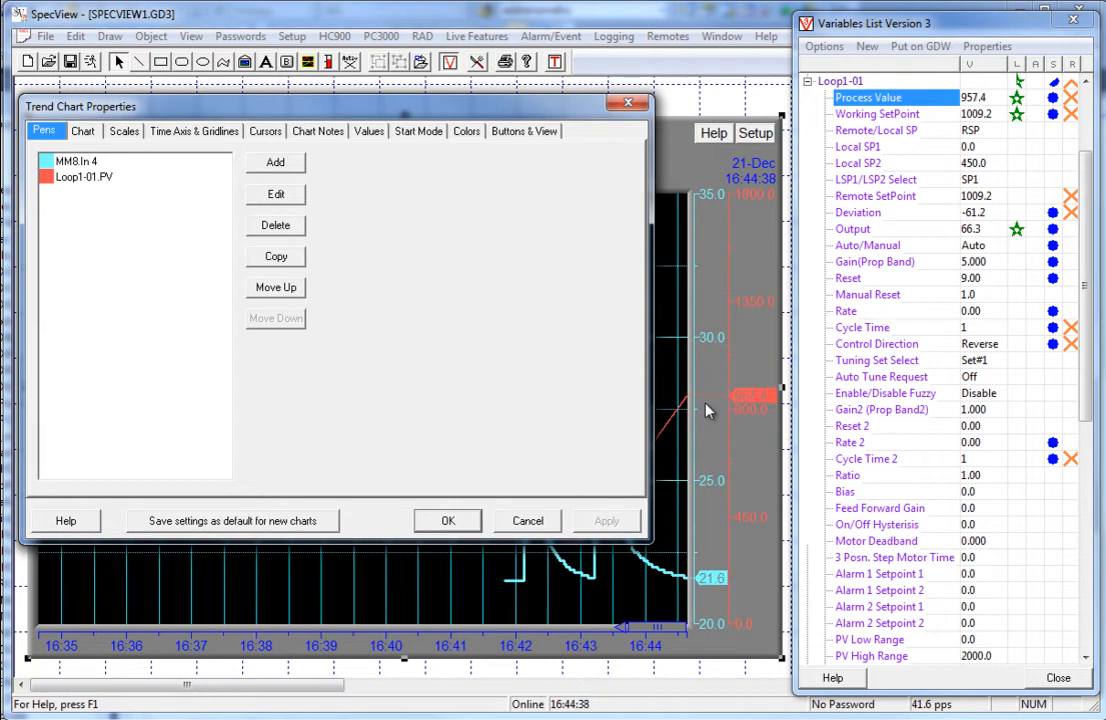
Set the time axis minor divisions to the last, finely dotted line style and the major divisions to dashed, and apply
left_click(194, 137)
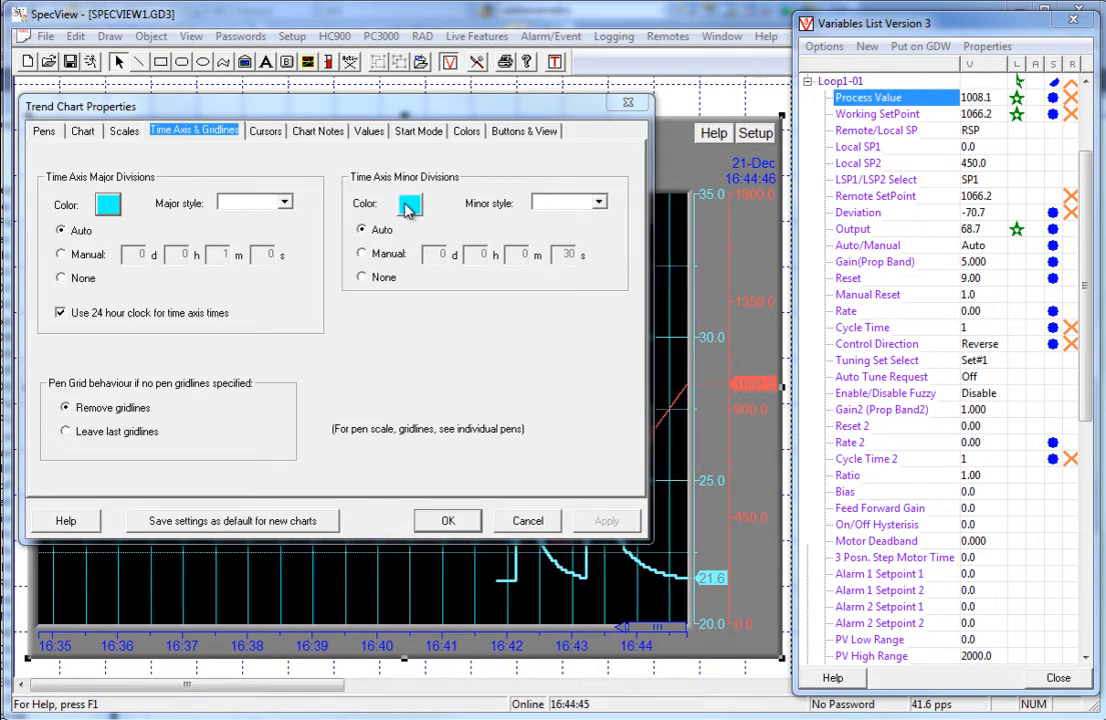
left_click(595, 203)
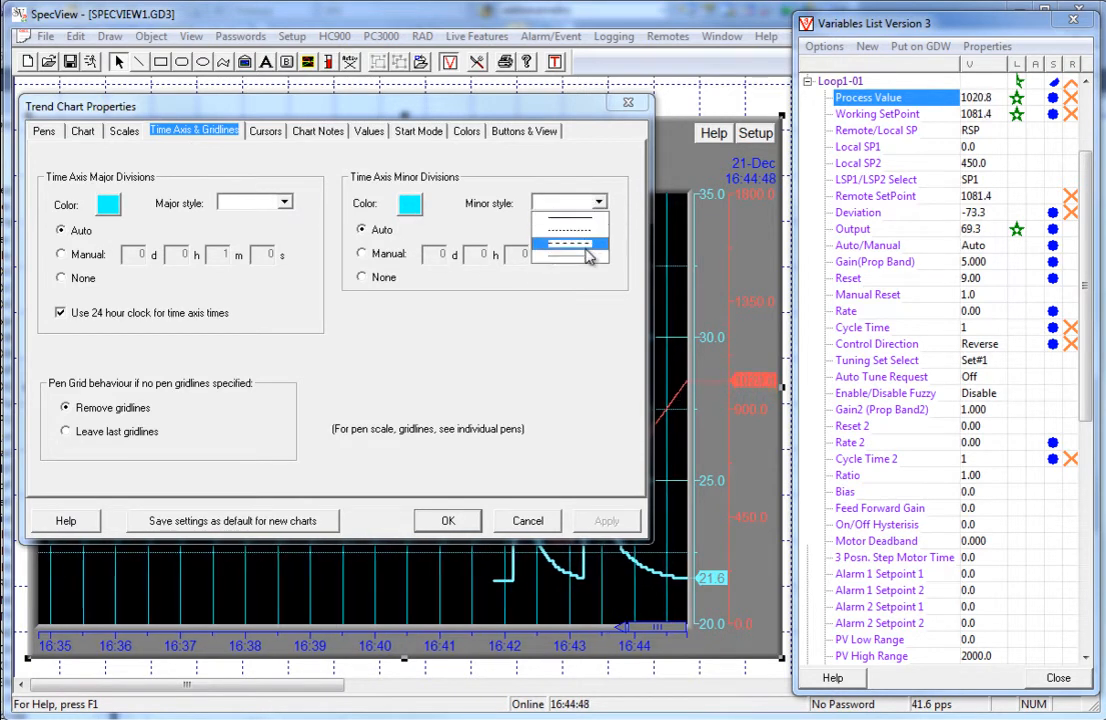
left_click(588, 255)
left_click(597, 203)
left_click(588, 258)
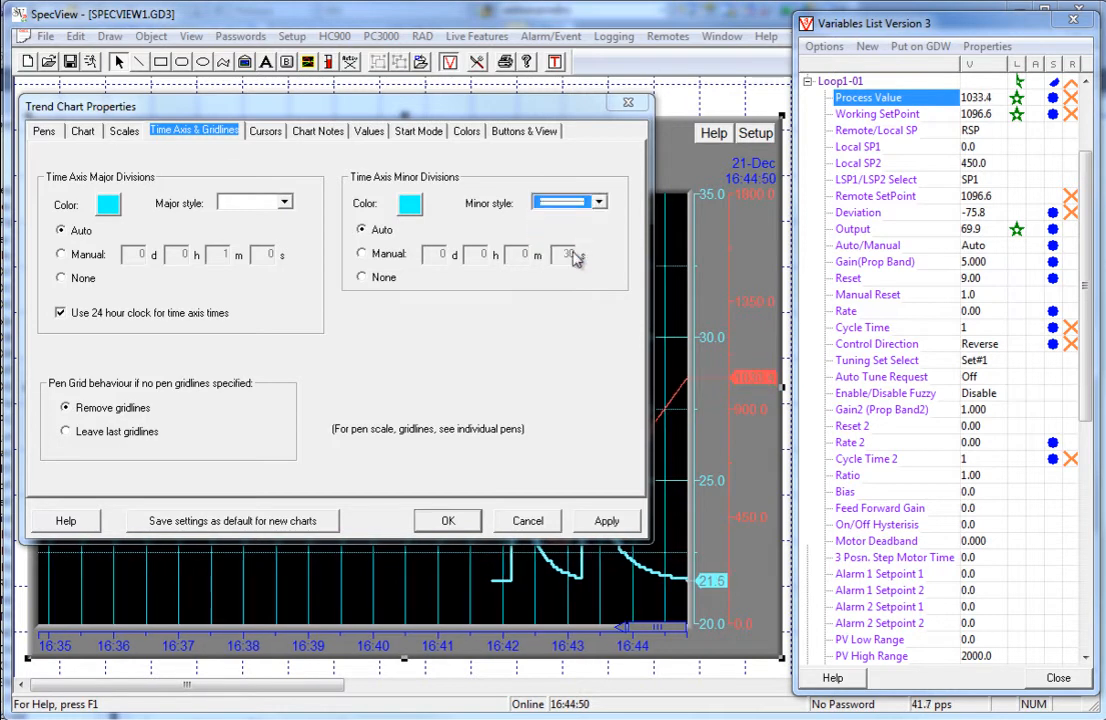
left_click(284, 203)
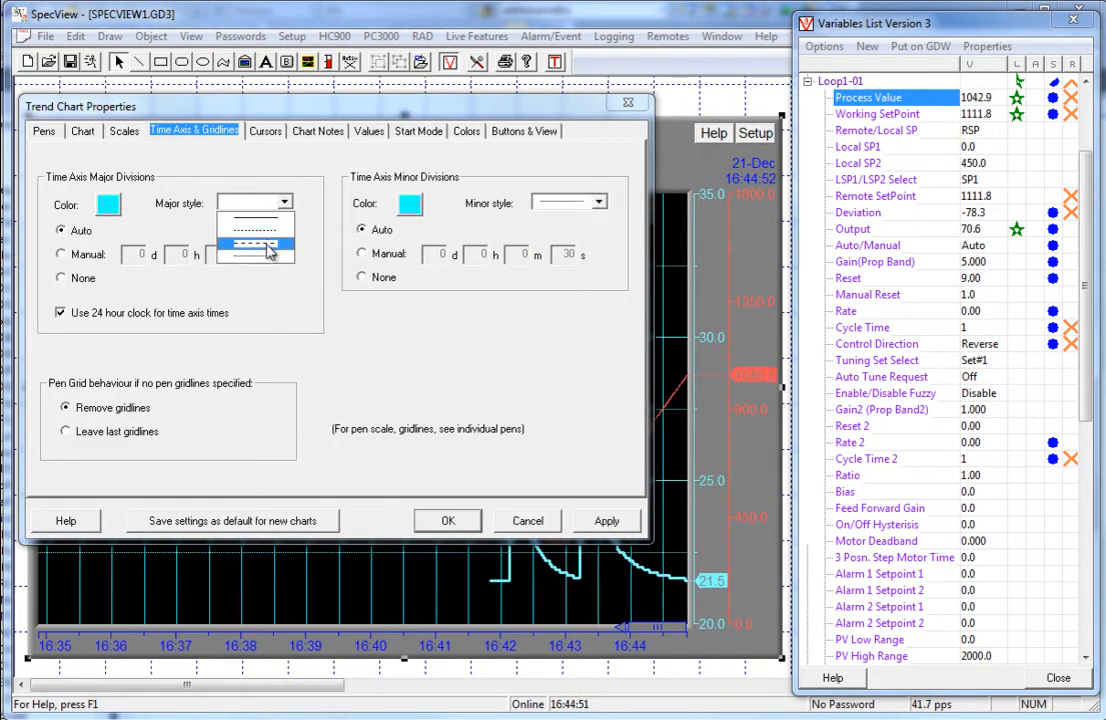
left_click(268, 249)
left_click(603, 522)
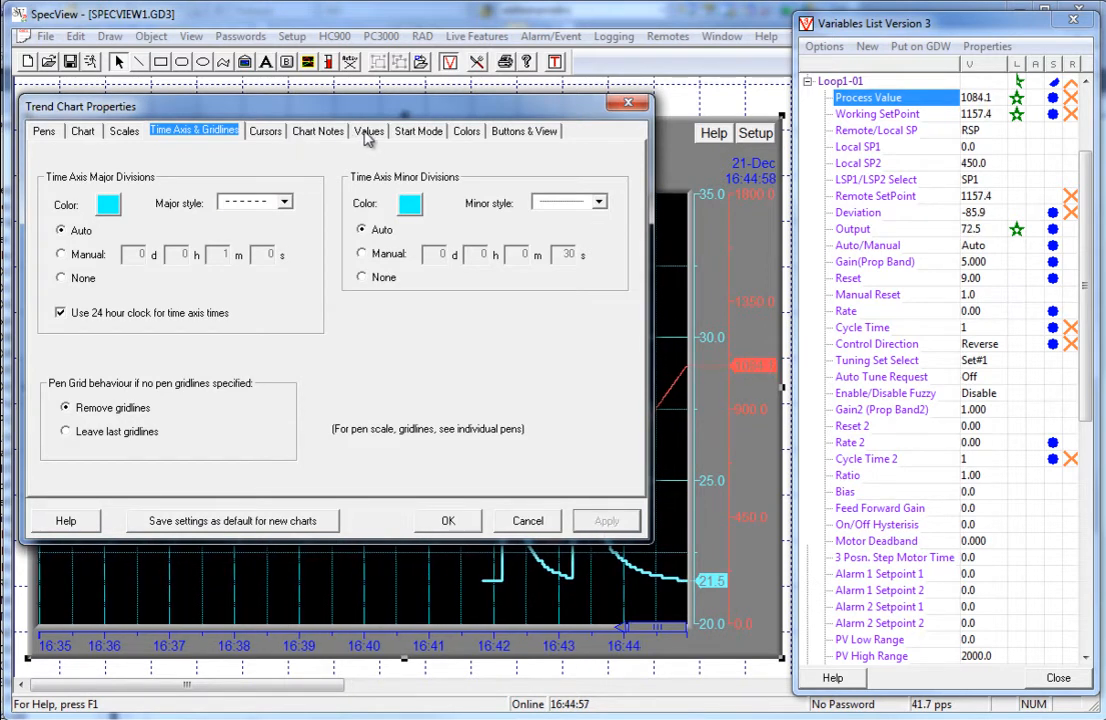
Show the pens' units and descriptions in the chart's values area
left_click(368, 133)
left_click(45, 200)
left_click(44, 218)
left_click(448, 521)
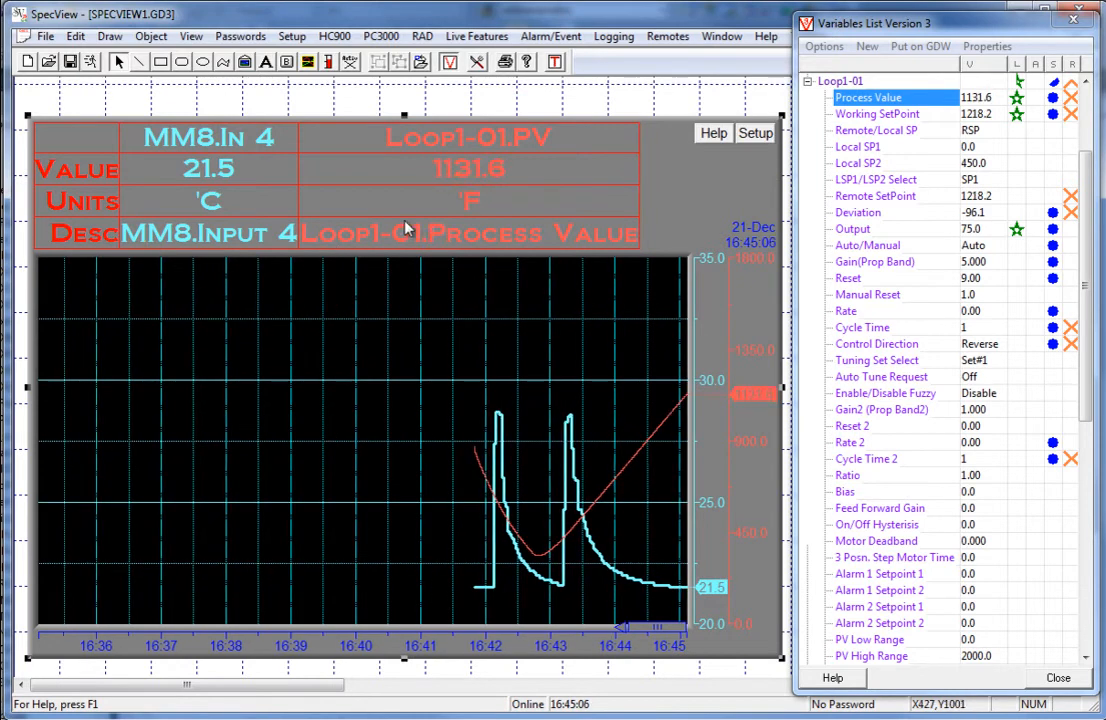
Remove the units and description from the chart's values area and choose a smaller font size for it
left_click(754, 137)
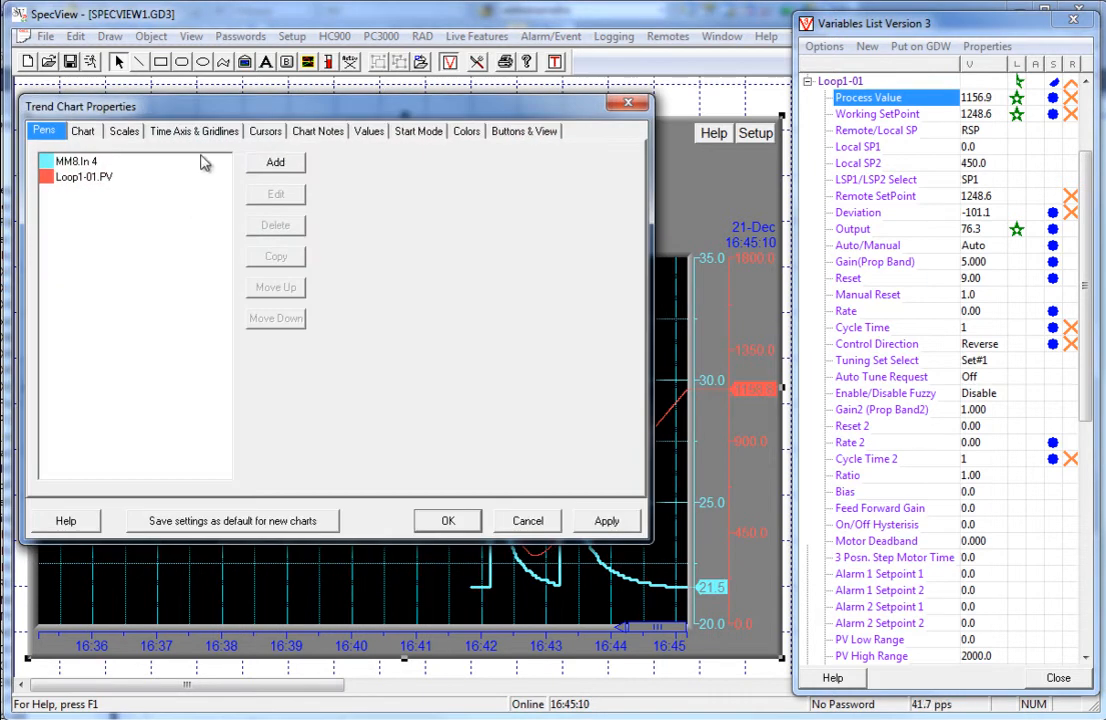
left_click(368, 131)
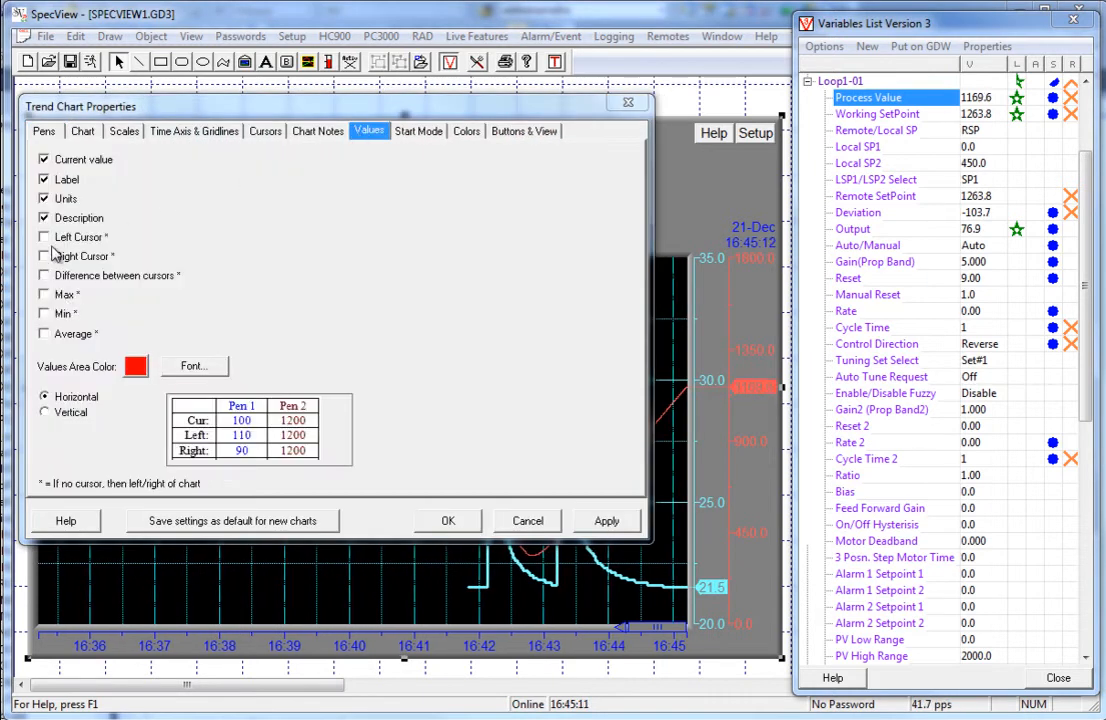
left_click(44, 218)
left_click(44, 198)
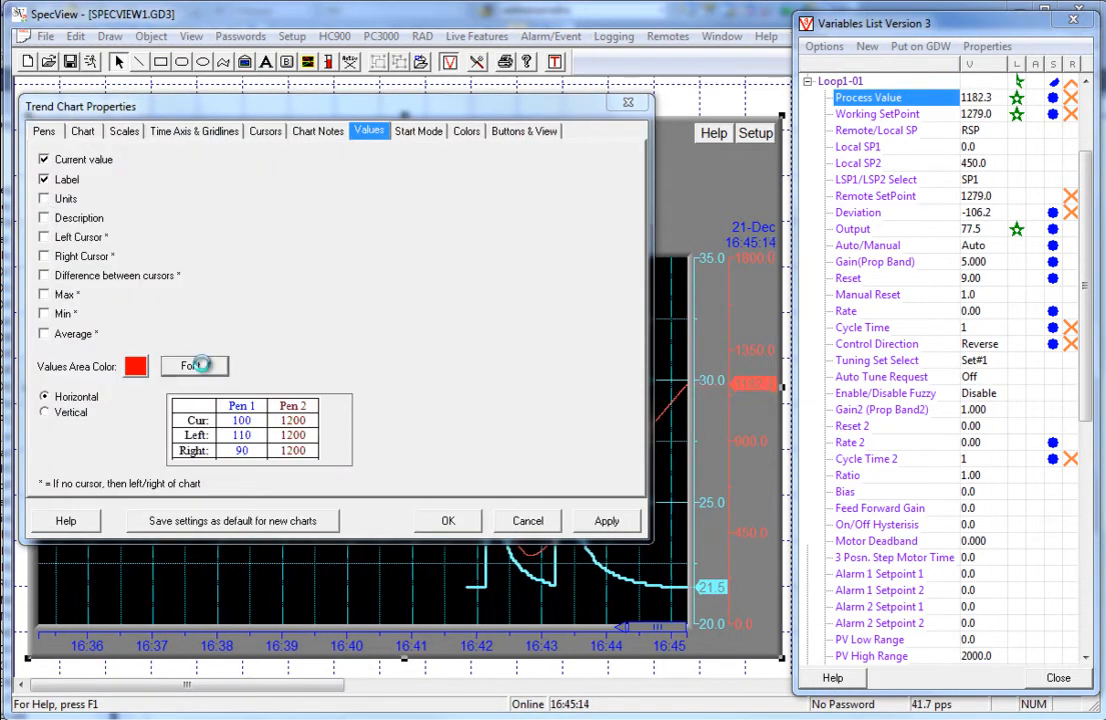
left_click(195, 367)
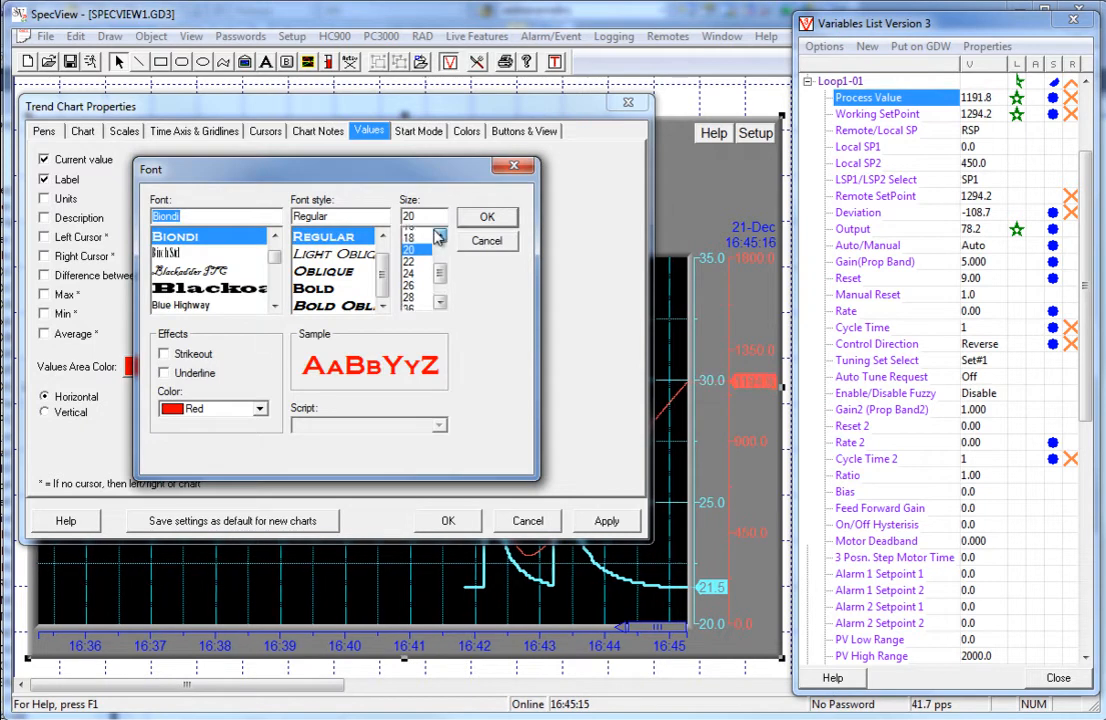
left_click(409, 245)
left_click(487, 217)
left_click(444, 521)
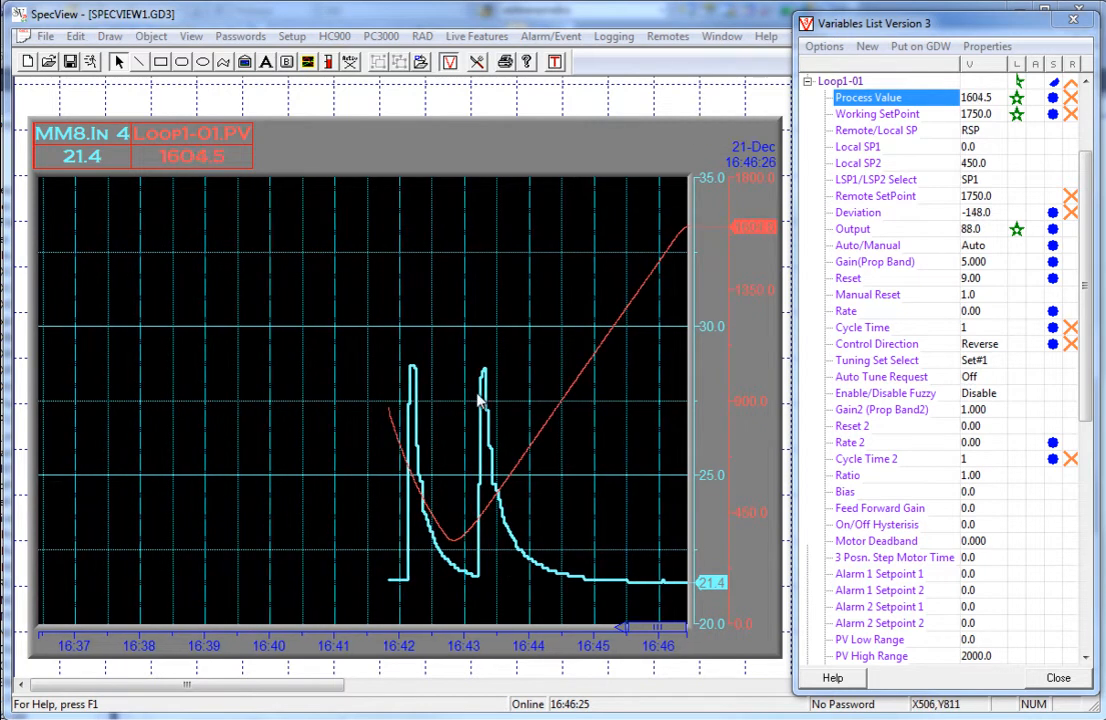
Add the chart note "This was a spike" at the first MM8.In 4 spike, associated with that pen
right_click(415, 364)
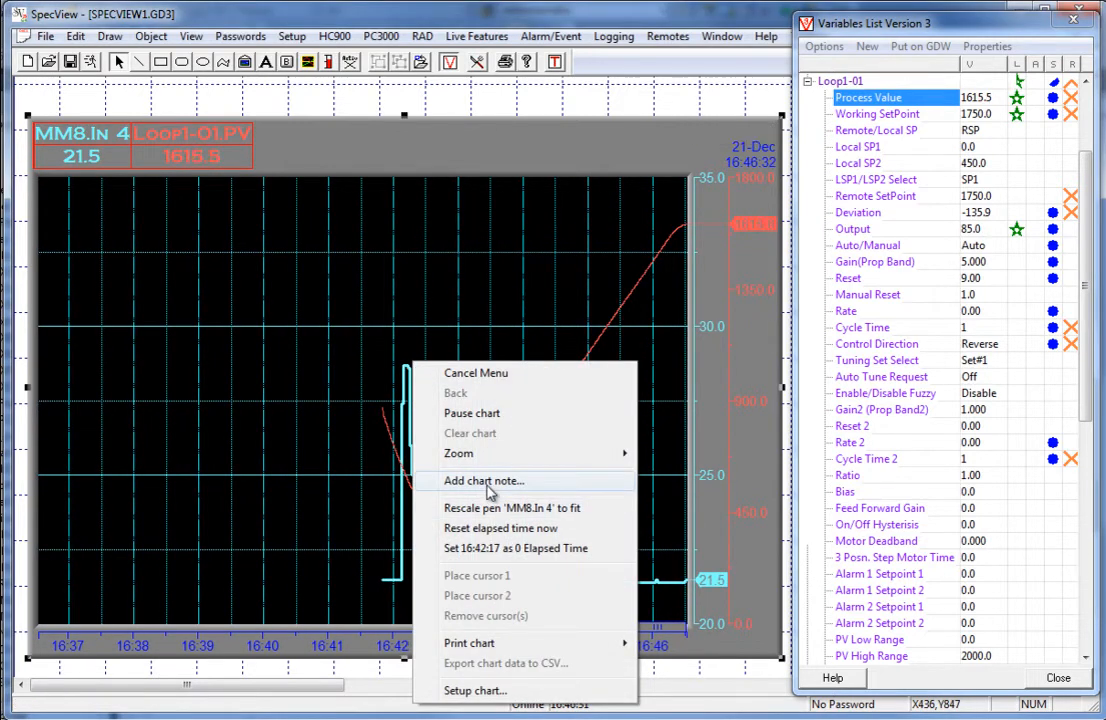
left_click(489, 488)
type("This was a spike")
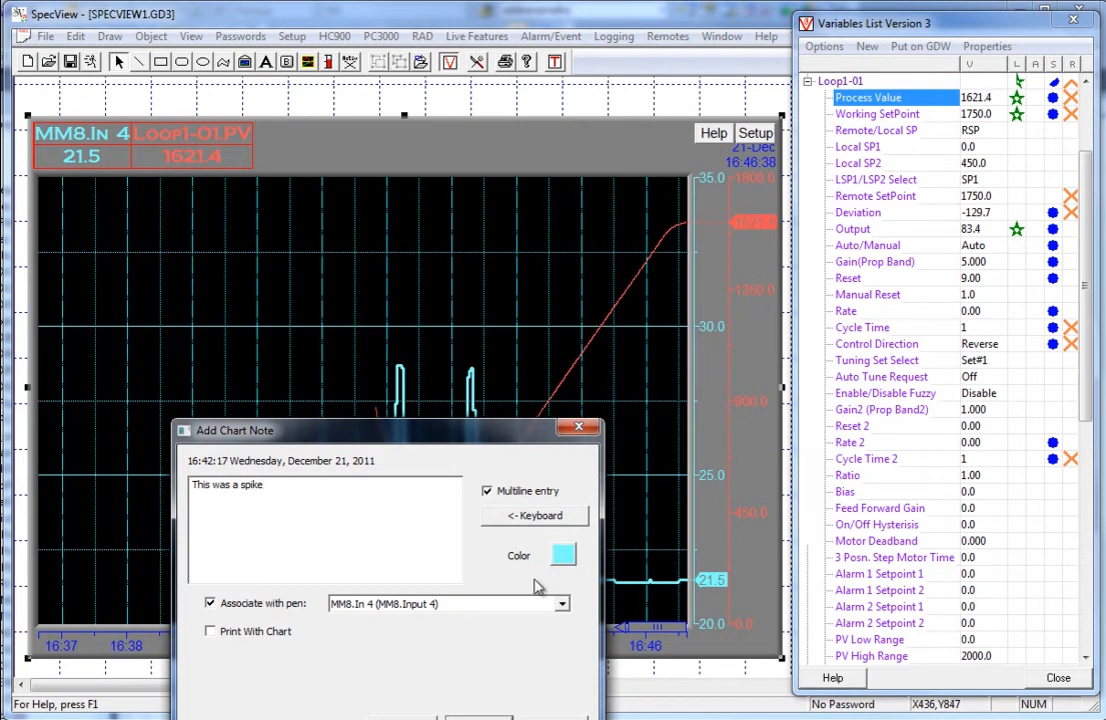
left_click(479, 718)
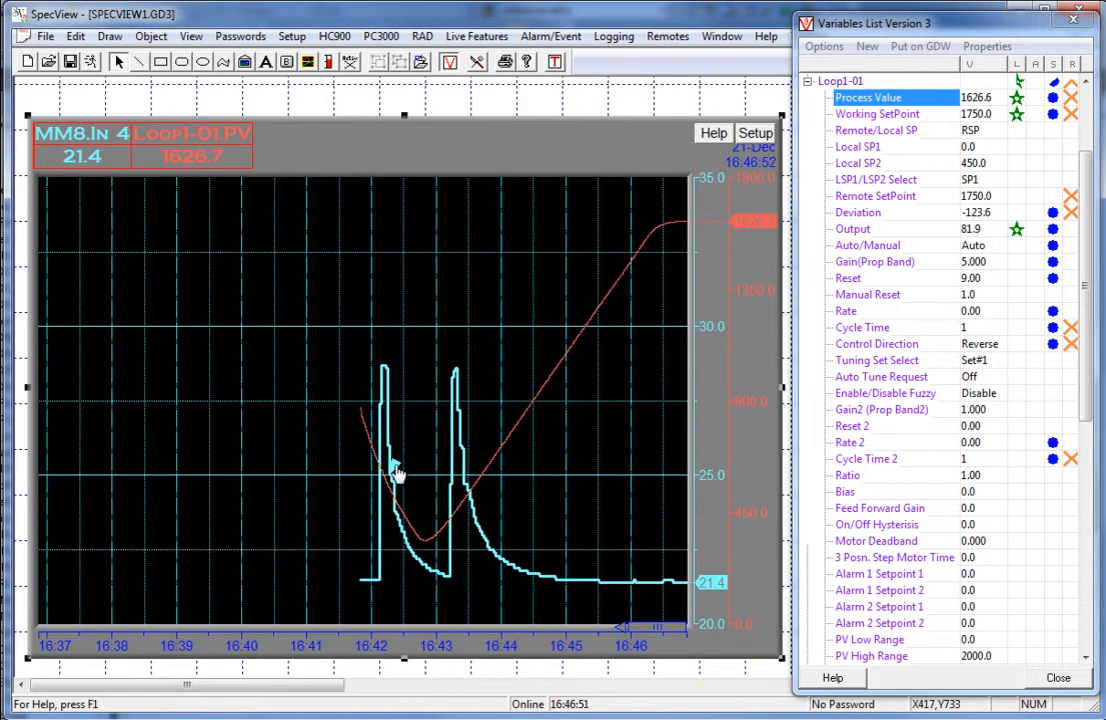
Expand the spike note on the chart and reposition its callout just above and beside its marker
mouse_move(395, 472)
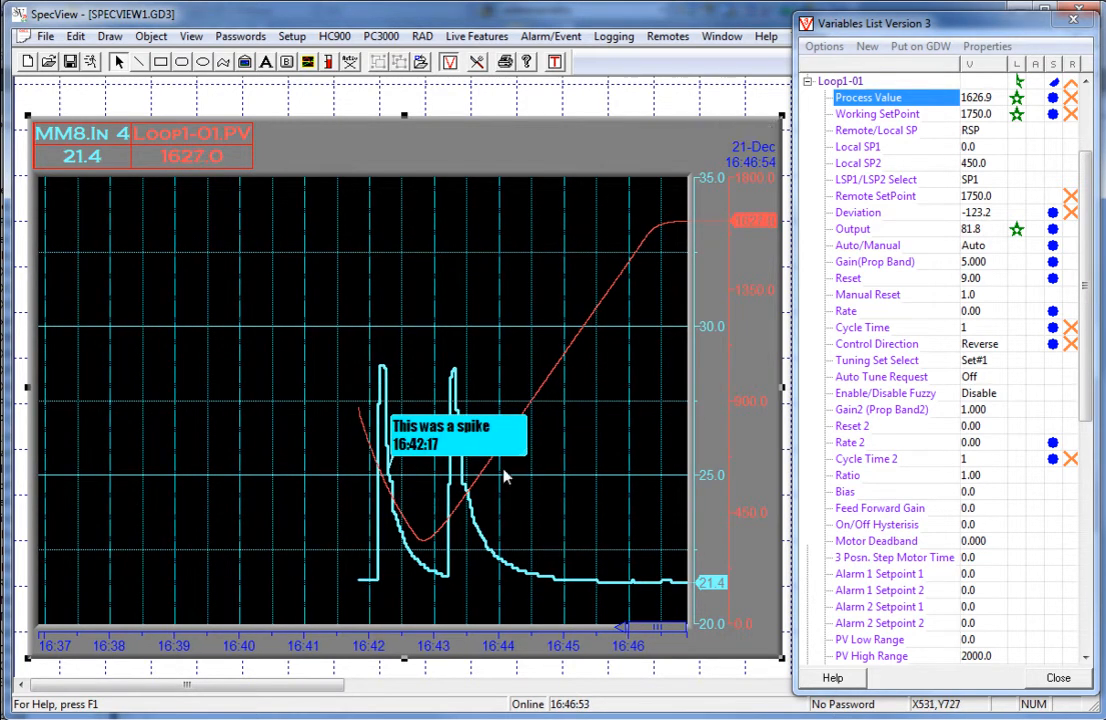
left_click_drag(494, 436, 513, 346)
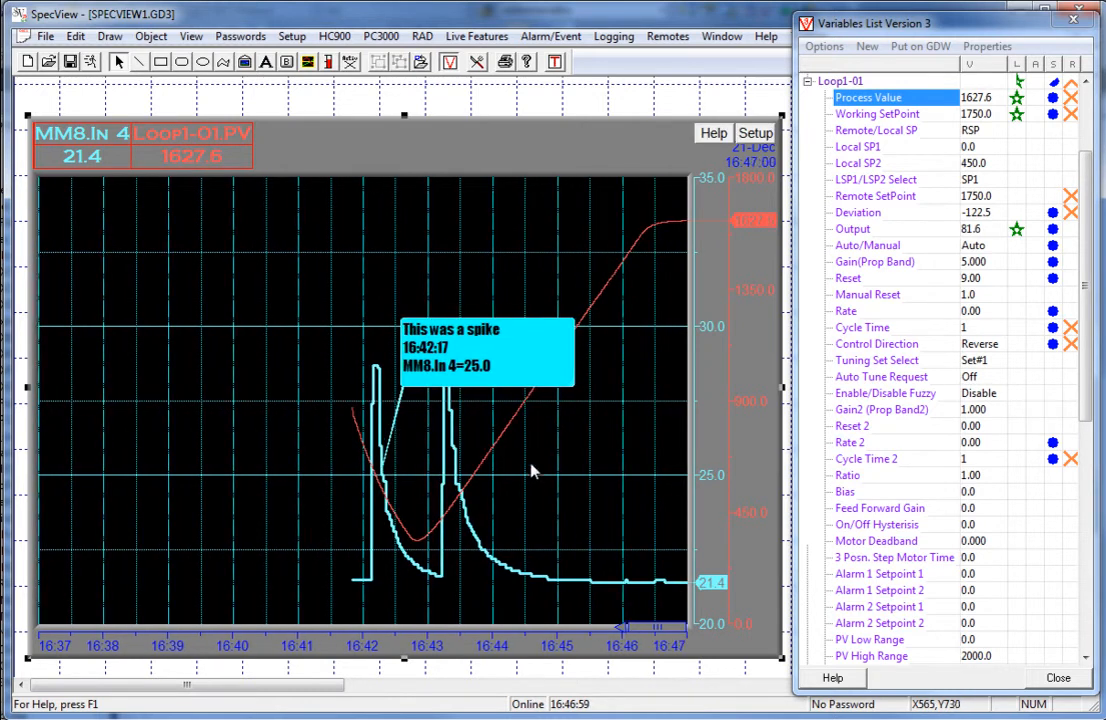
left_click_drag(518, 368, 511, 420)
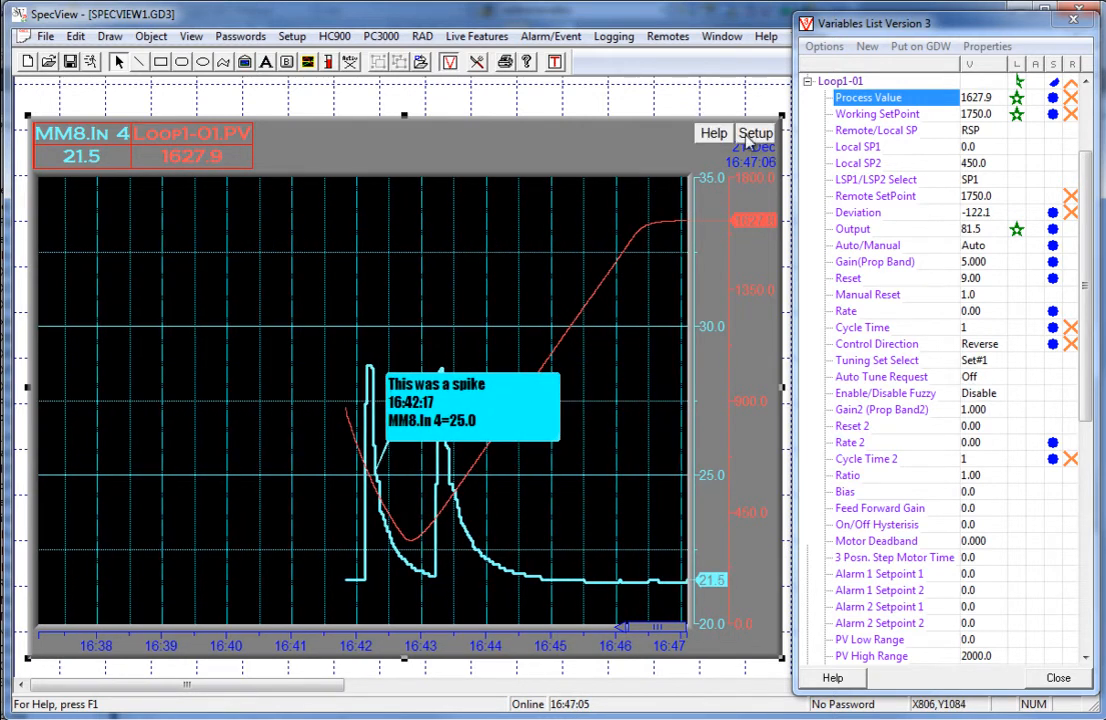
Add a value-based event in the Strategy Controller that watches the Spike Boolean user variable
left_click(808, 81)
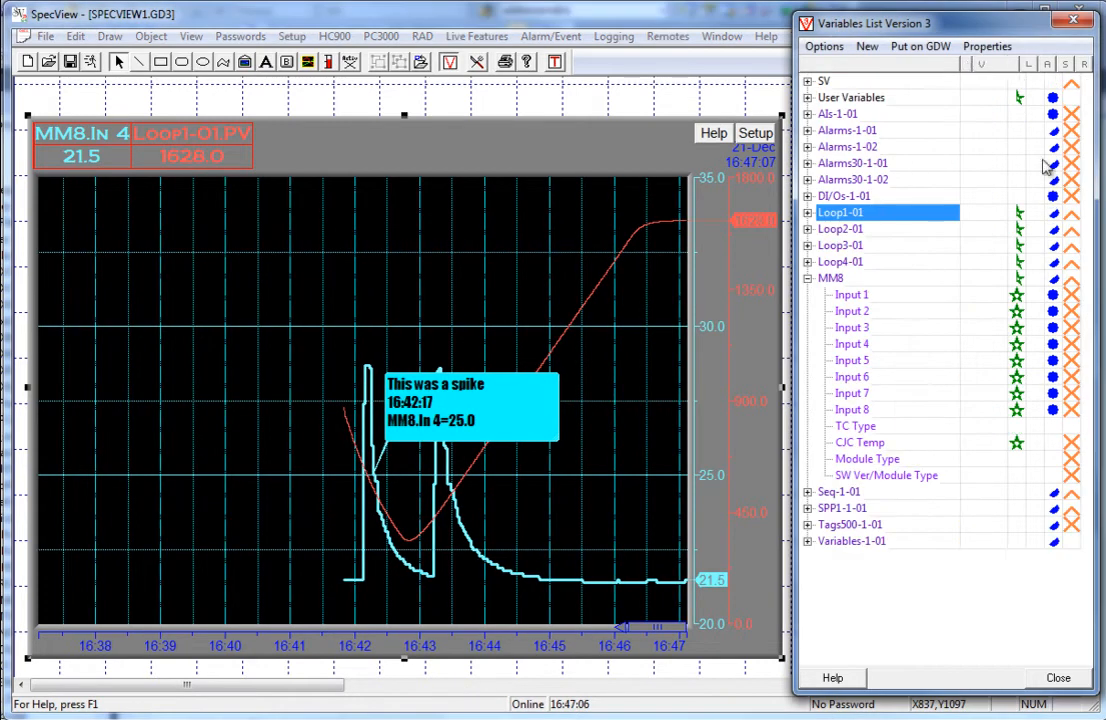
left_click(808, 98)
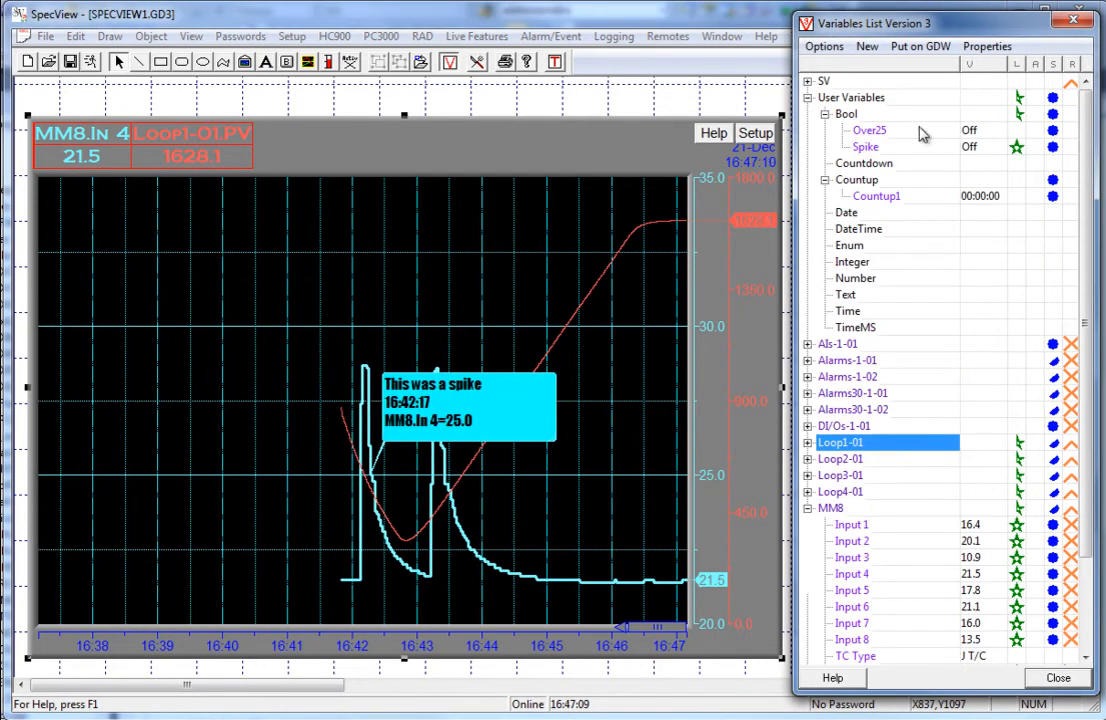
left_click(866, 148)
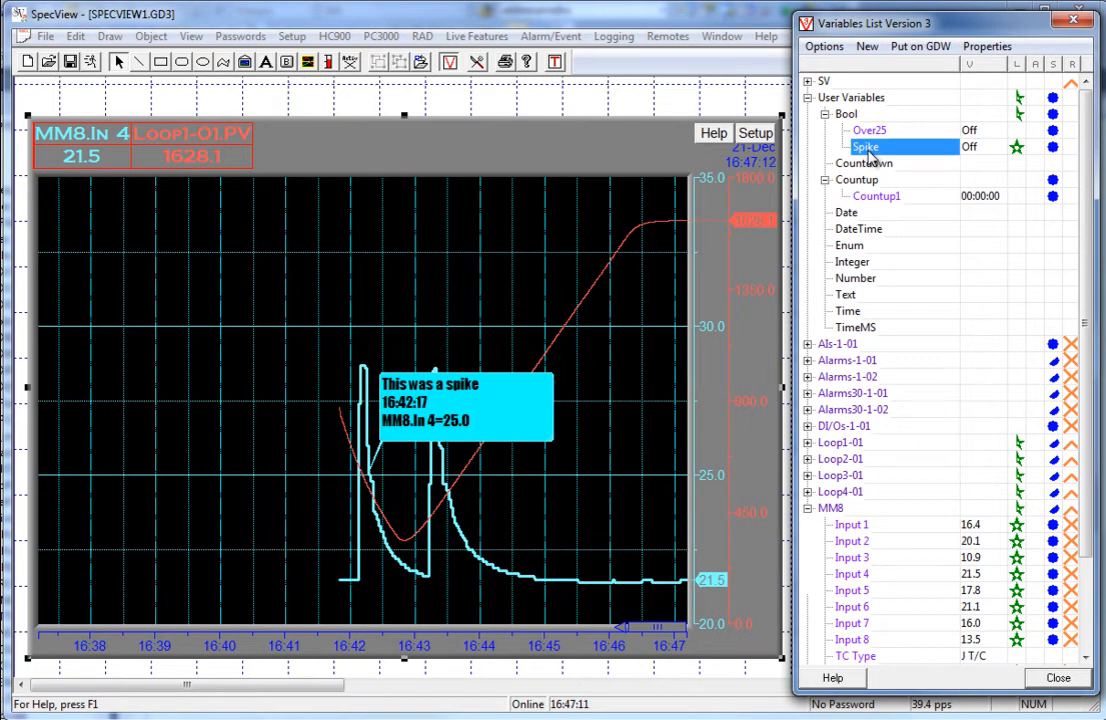
left_click(291, 36)
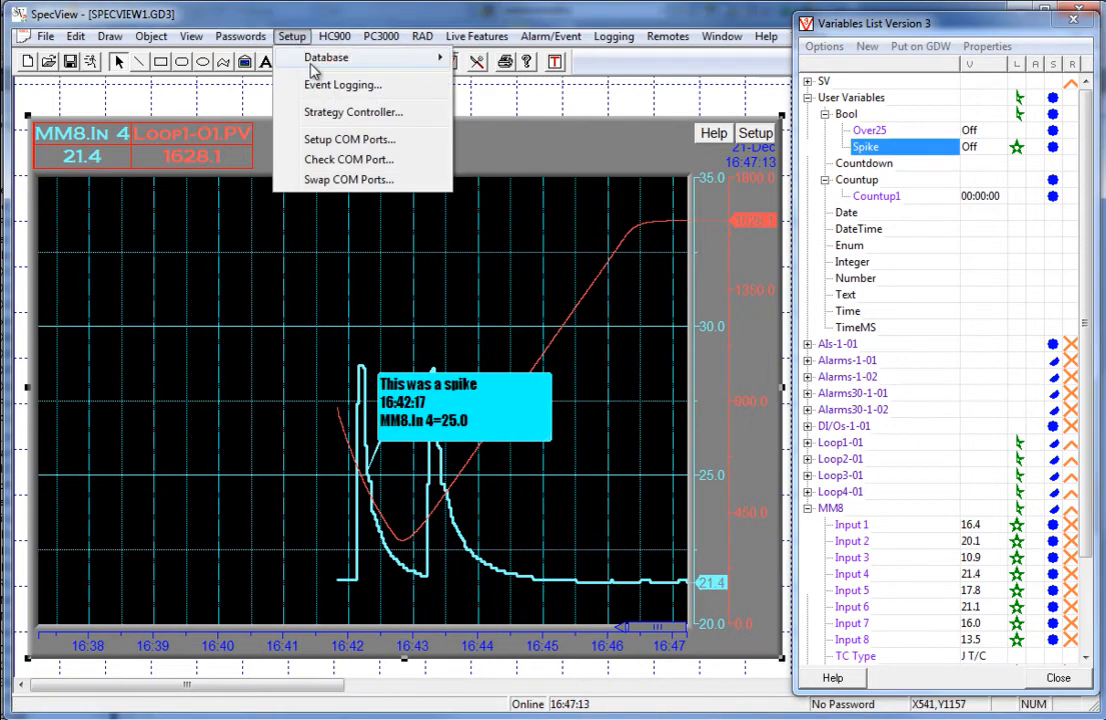
left_click(322, 118)
left_click(366, 476)
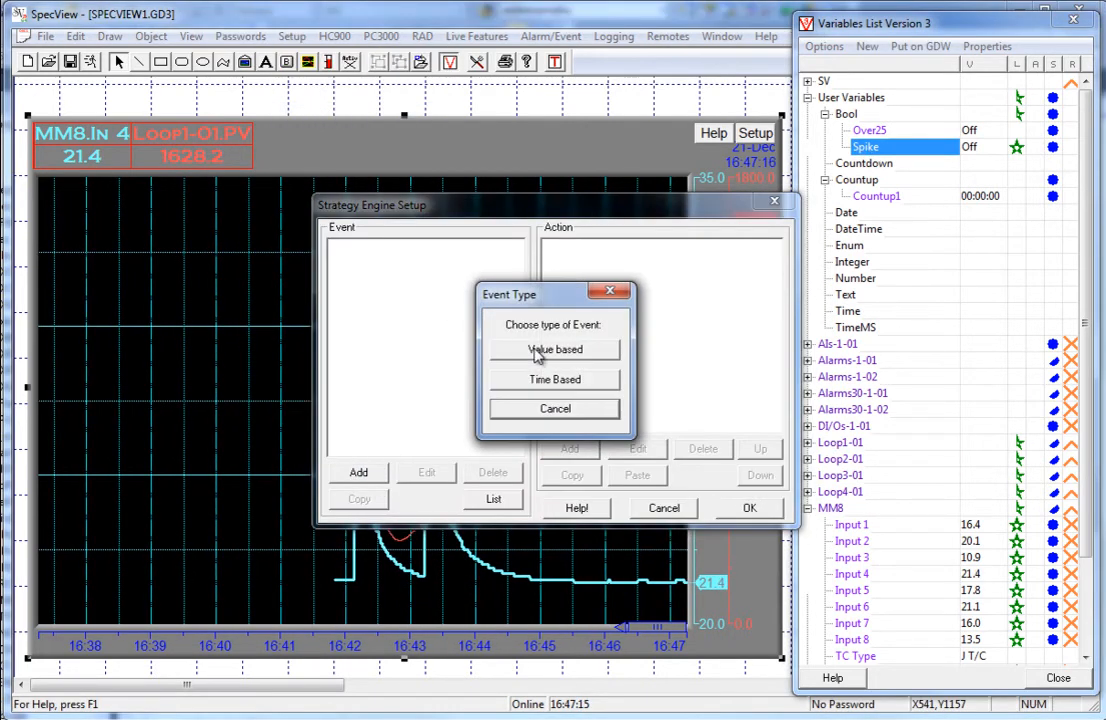
left_click(540, 350)
left_click(521, 266)
Set the event's test to Greater Than with the constant value Off
left_click(480, 320)
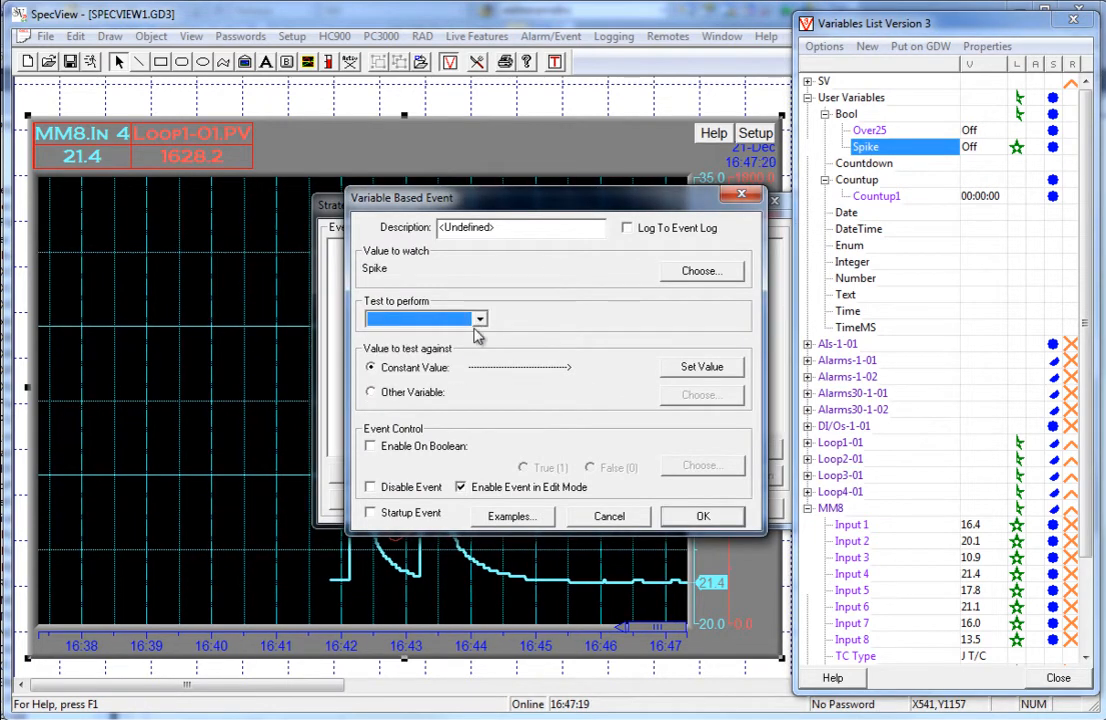
left_click(479, 319)
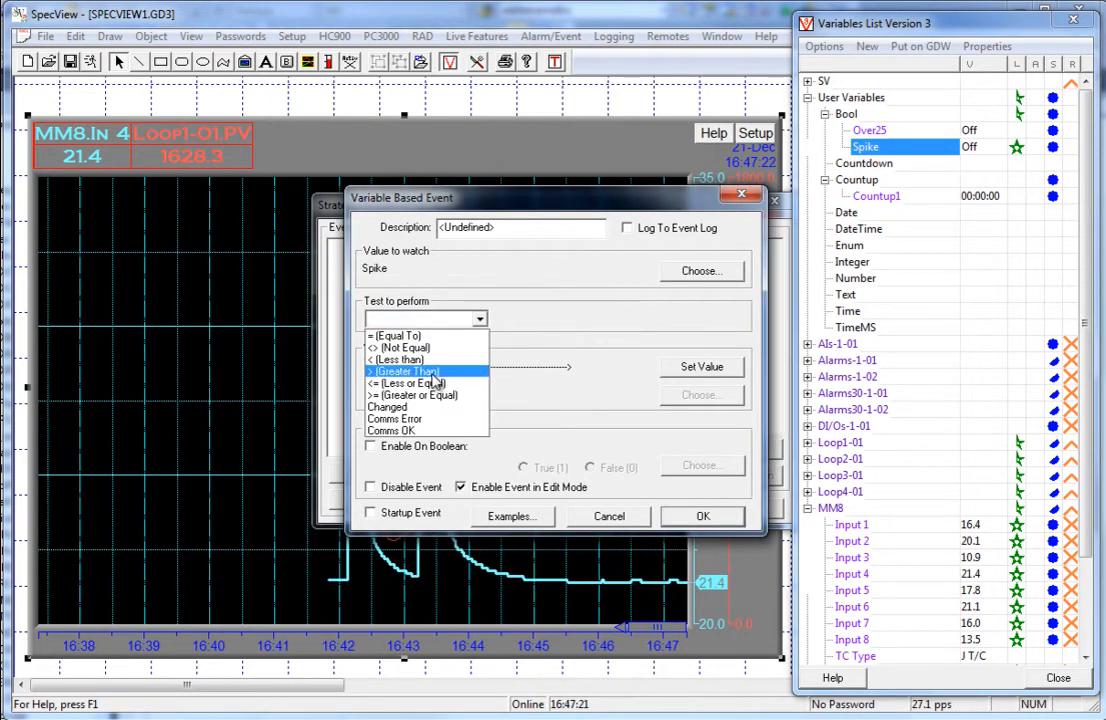
left_click(433, 373)
left_click(688, 369)
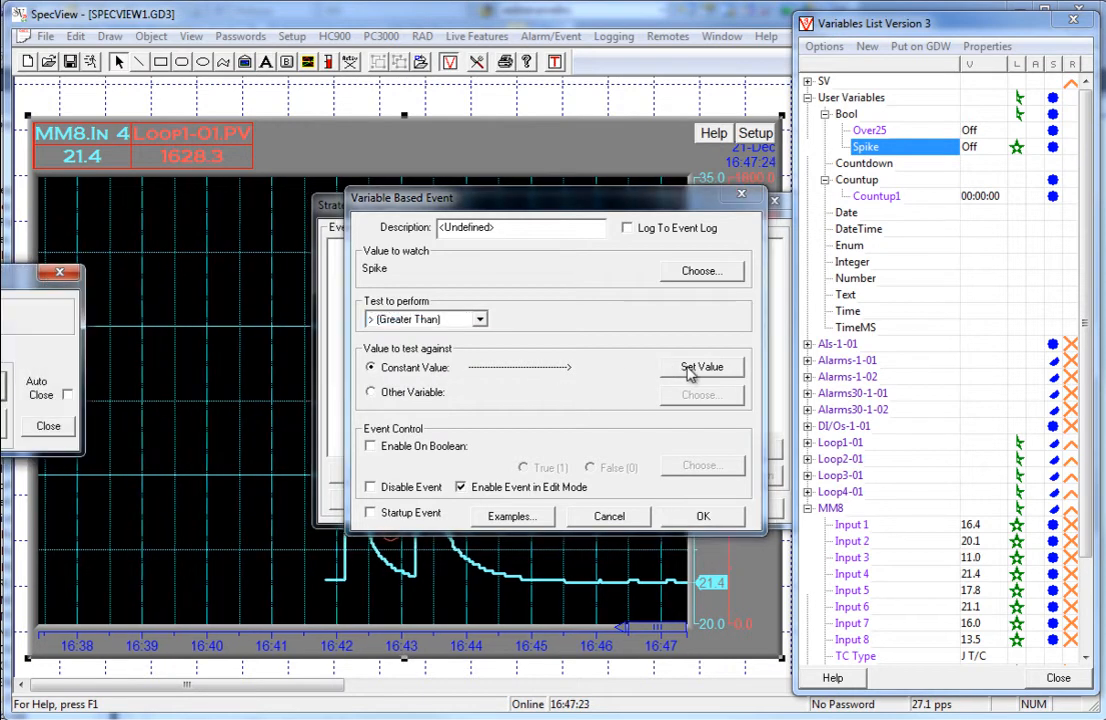
left_click_drag(12, 276, 157, 270)
left_click(189, 415)
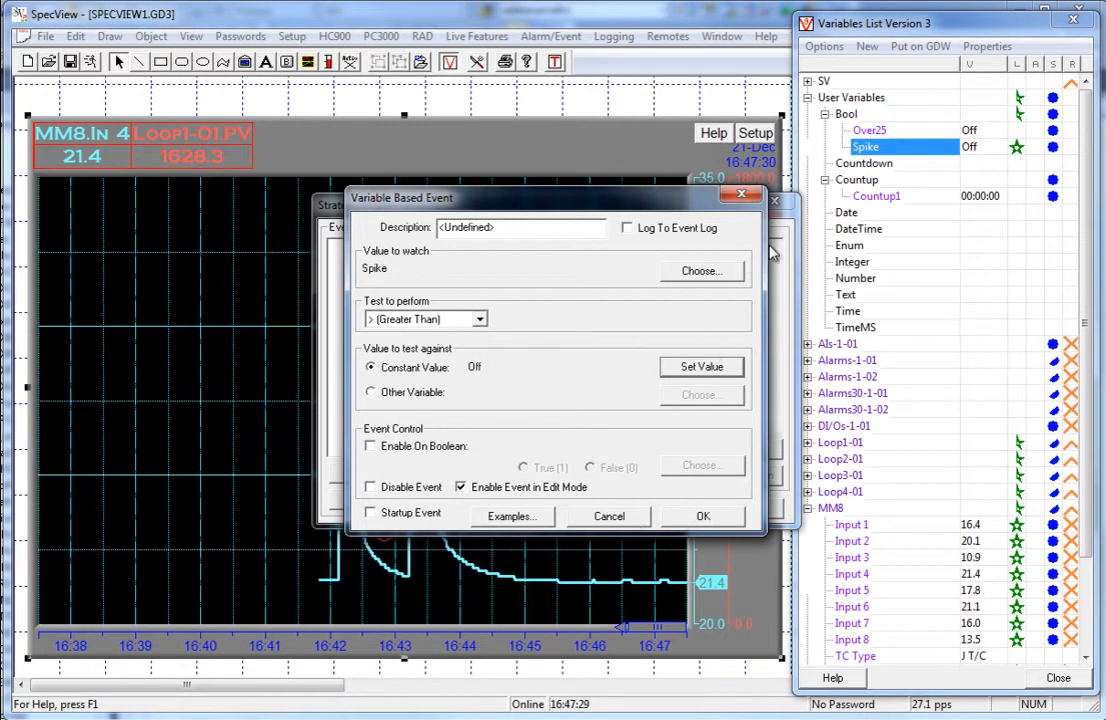
Make MM8 Input 4 the event's watched value and set the constant to test against to 25
left_click(866, 579)
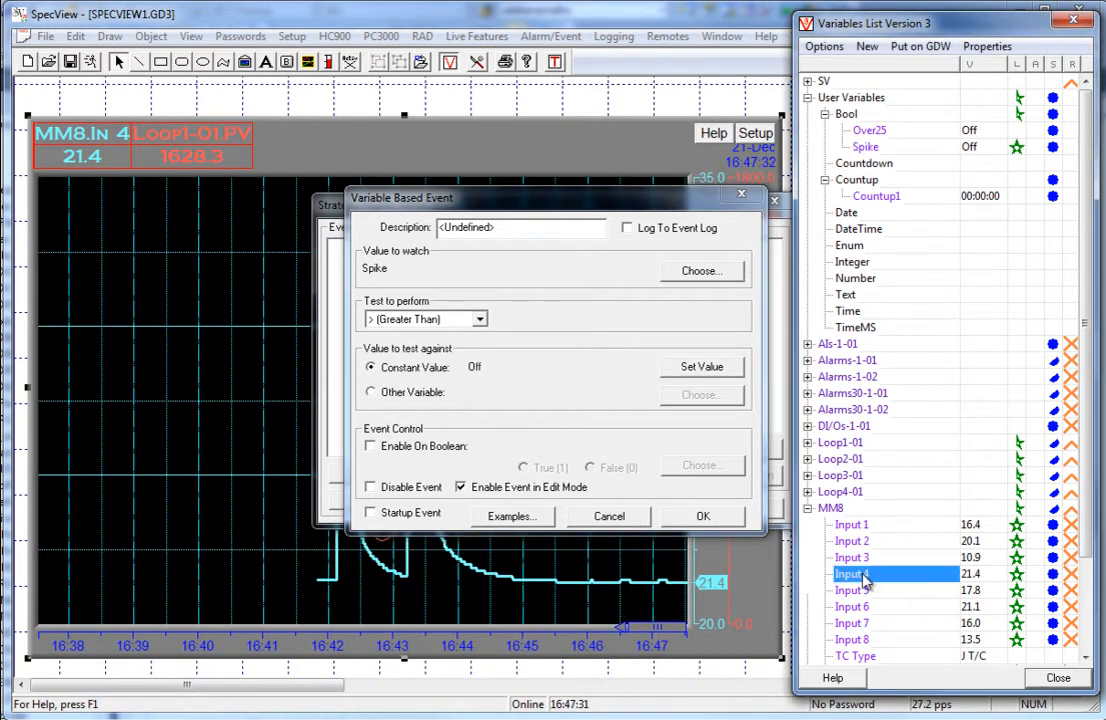
left_click_drag(510, 265, 405, 245)
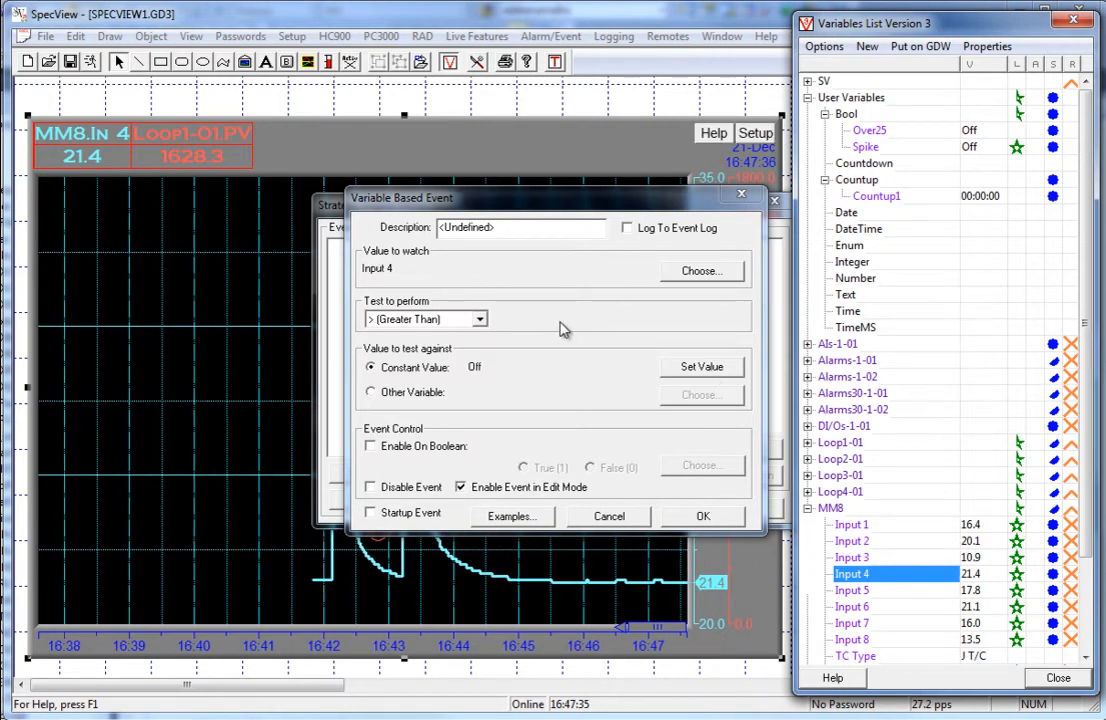
left_click(689, 377)
left_click(652, 384)
left_click(652, 318)
left_click(526, 375)
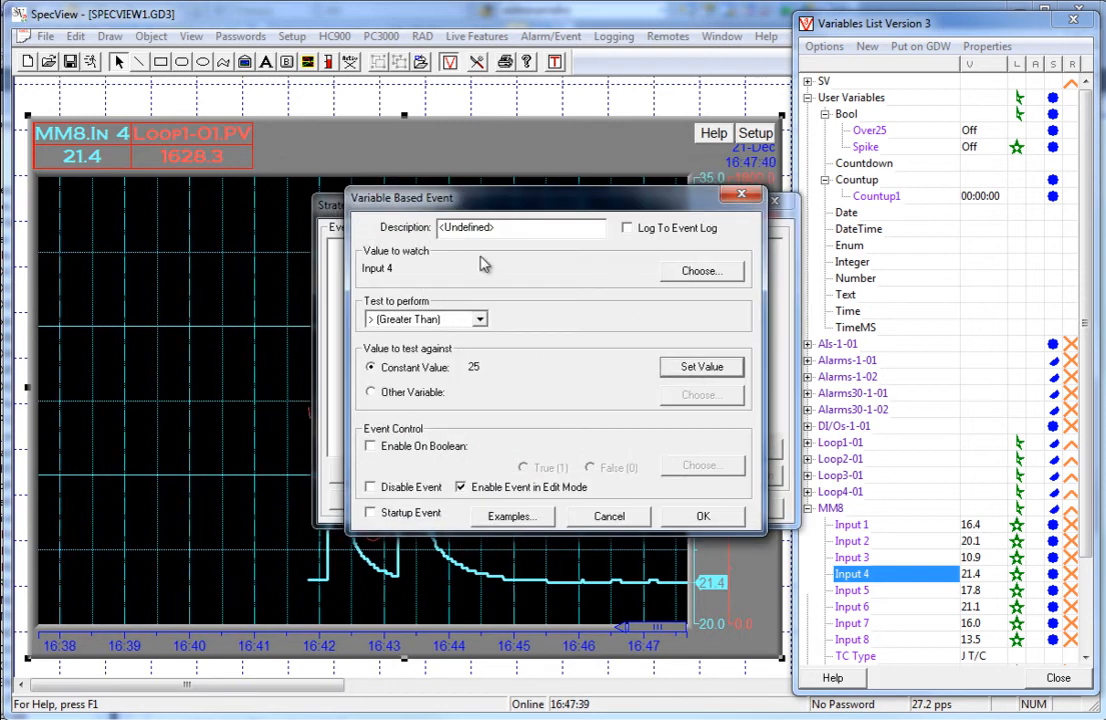
Describe the variable-based event as "> 25" and accept it
left_click_drag(503, 229, 388, 239)
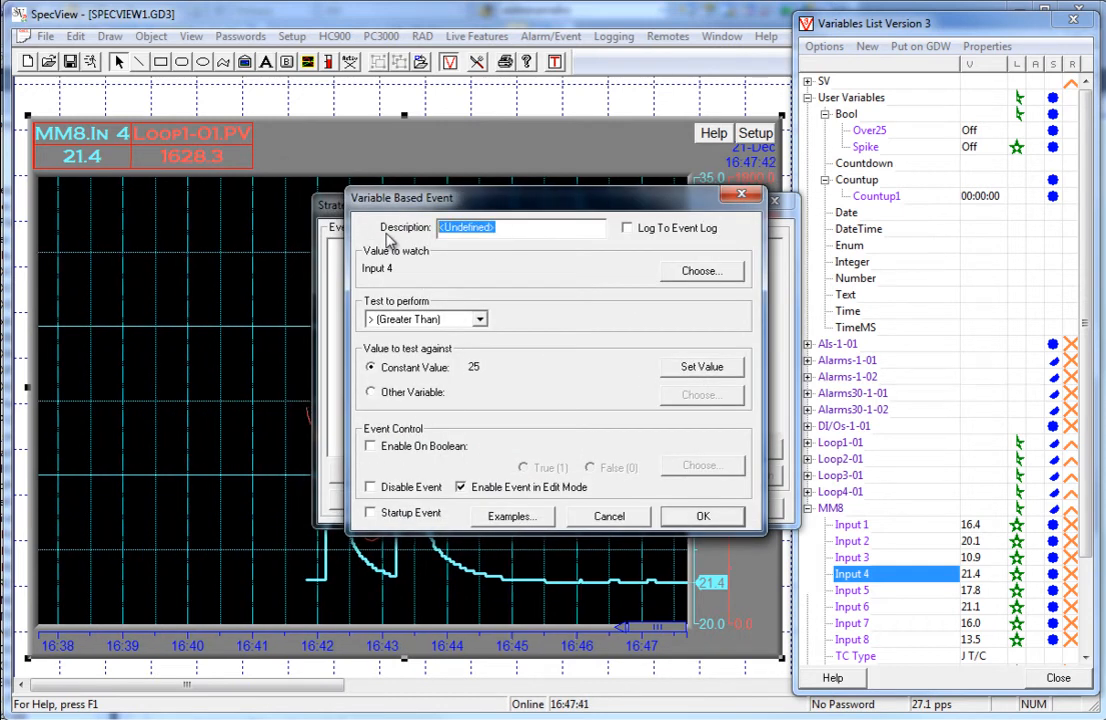
type("> 25")
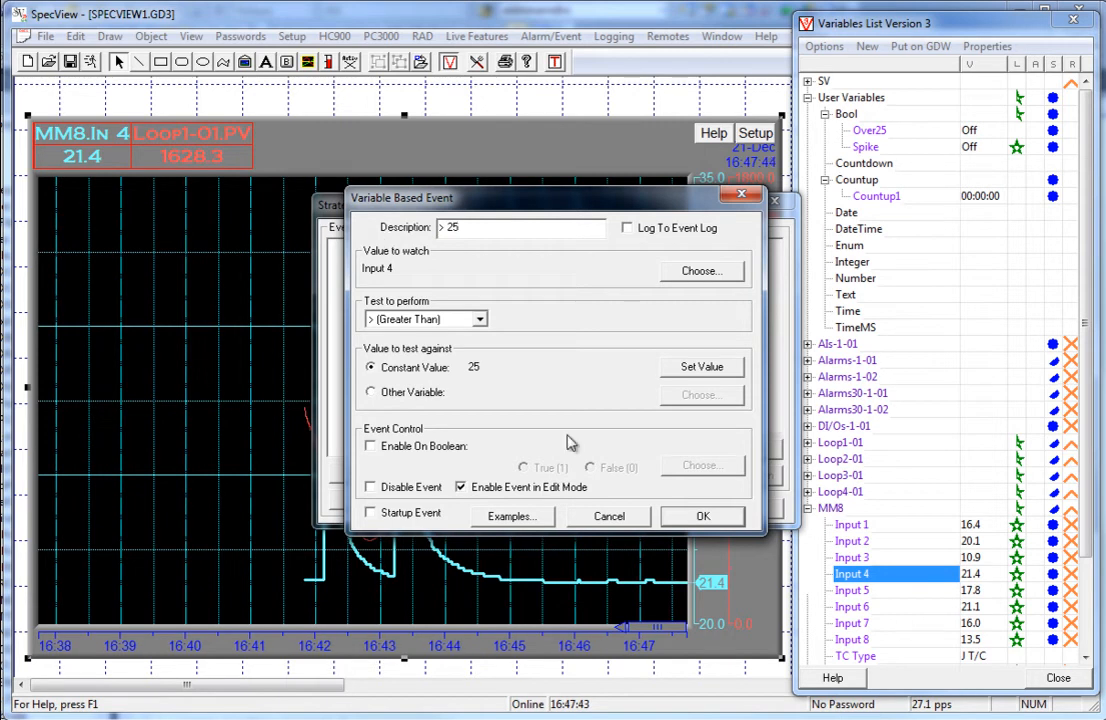
left_click(698, 520)
Add an action to the event with the type Parameters: Download Specific Value
left_click(564, 447)
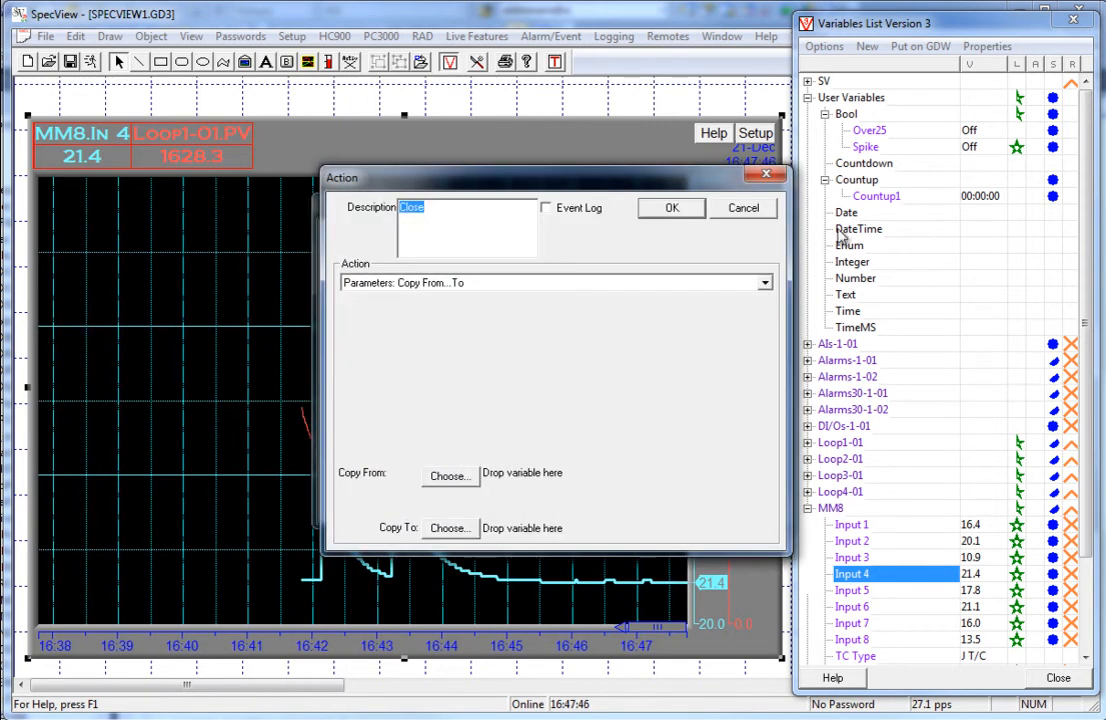
left_click(600, 284)
left_click(510, 394)
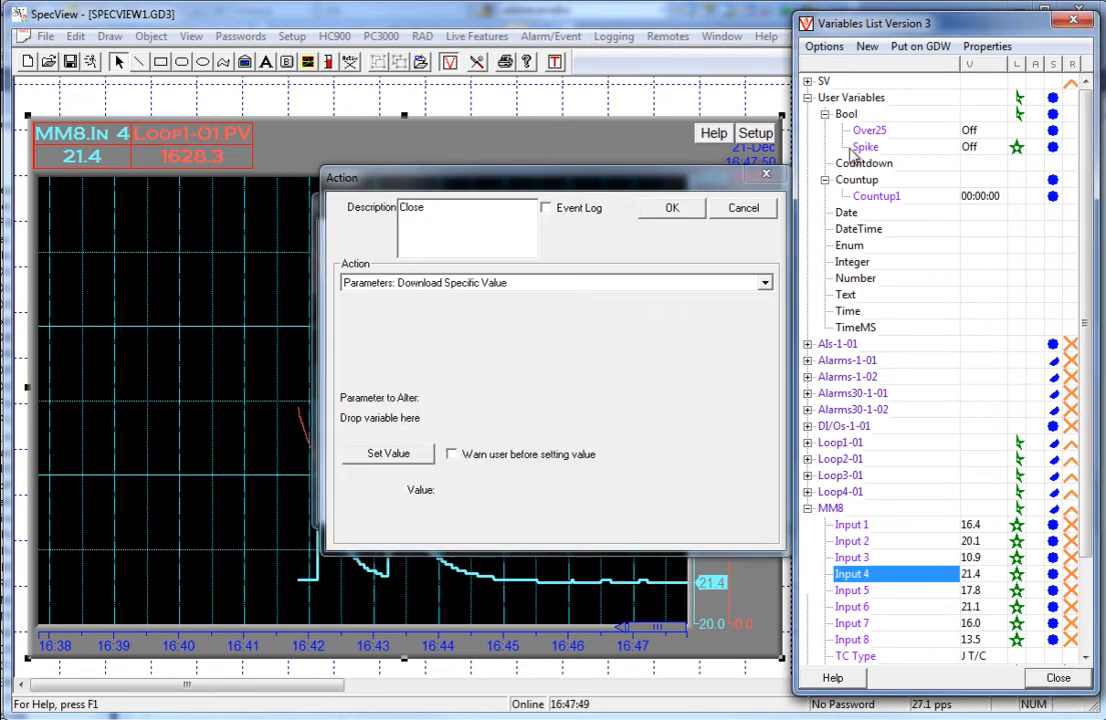
Assign Spike as the action's parameter to alter and set its value to On
left_click(866, 146)
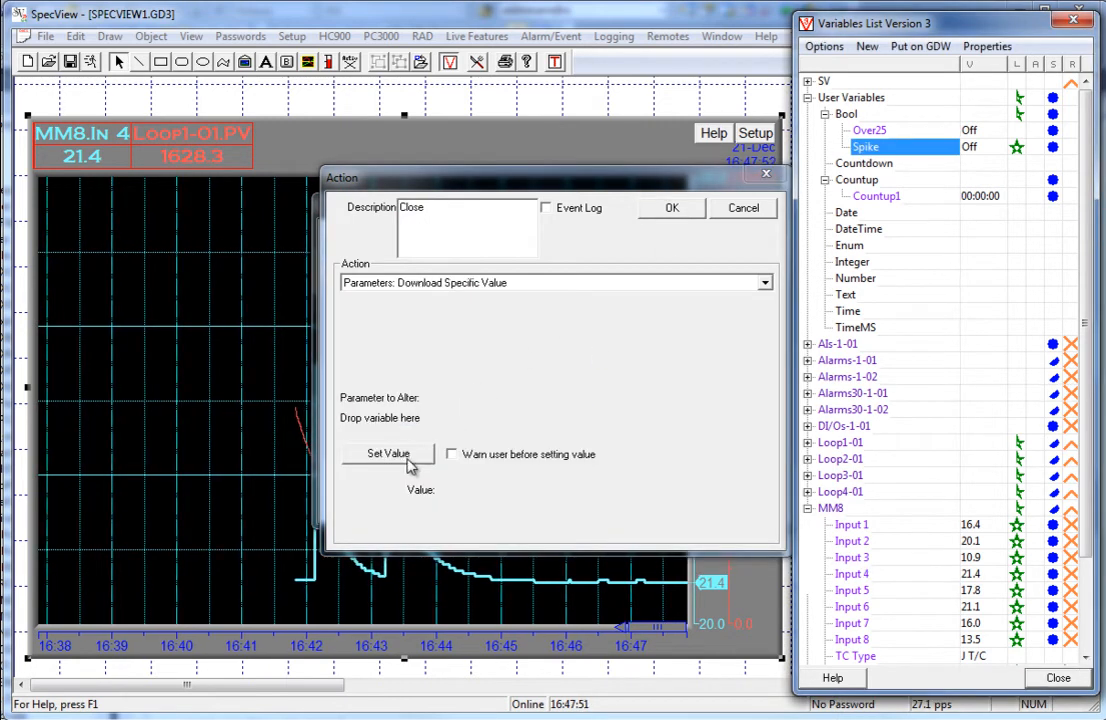
left_click(873, 146)
left_click_drag(716, 208, 440, 434)
left_click(408, 457)
left_click(113, 376)
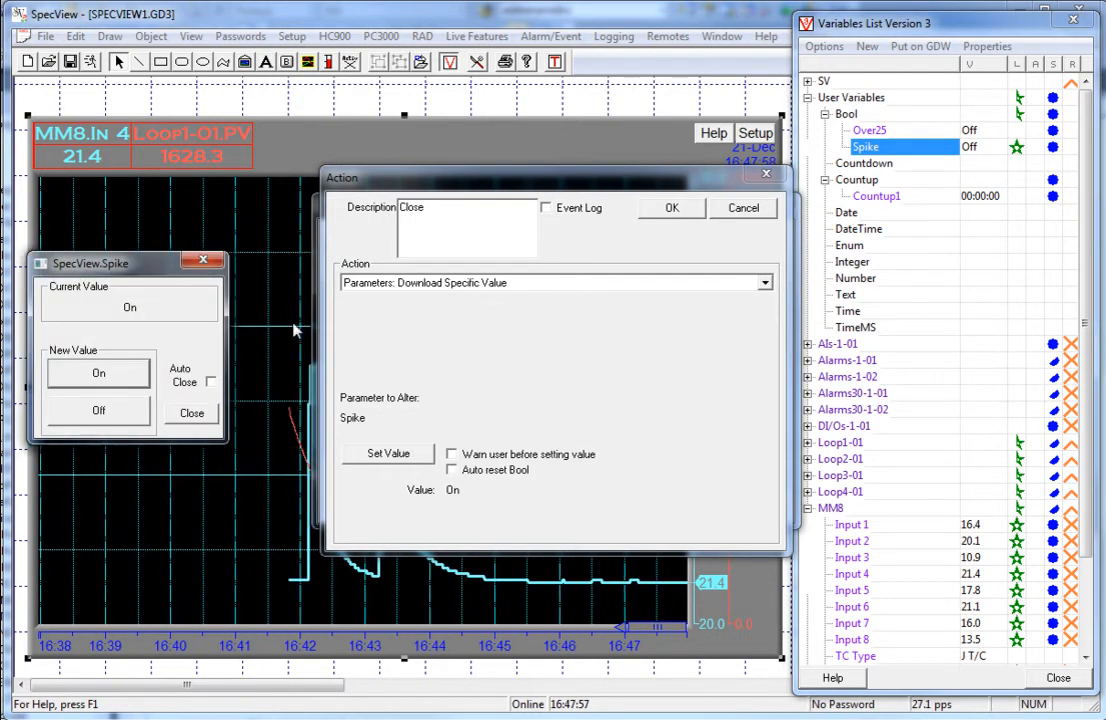
Describe the download action as "Spike on" and accept it together with the strategy setup
left_click(191, 413)
left_click_drag(442, 218, 390, 220)
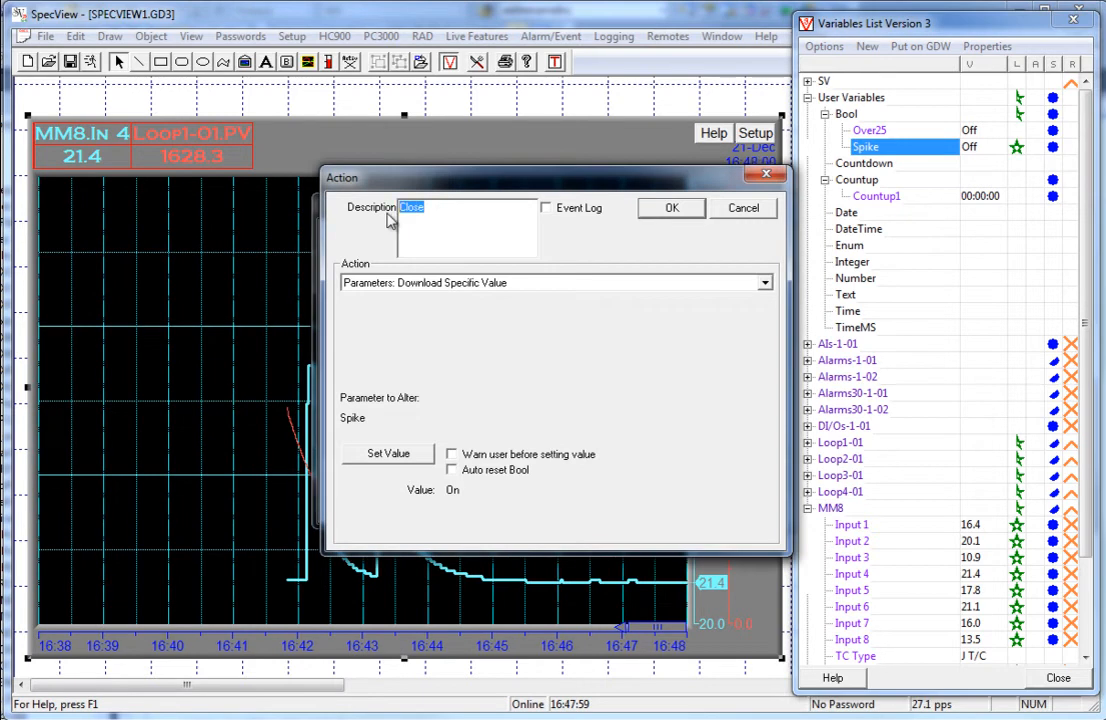
type("Spike on")
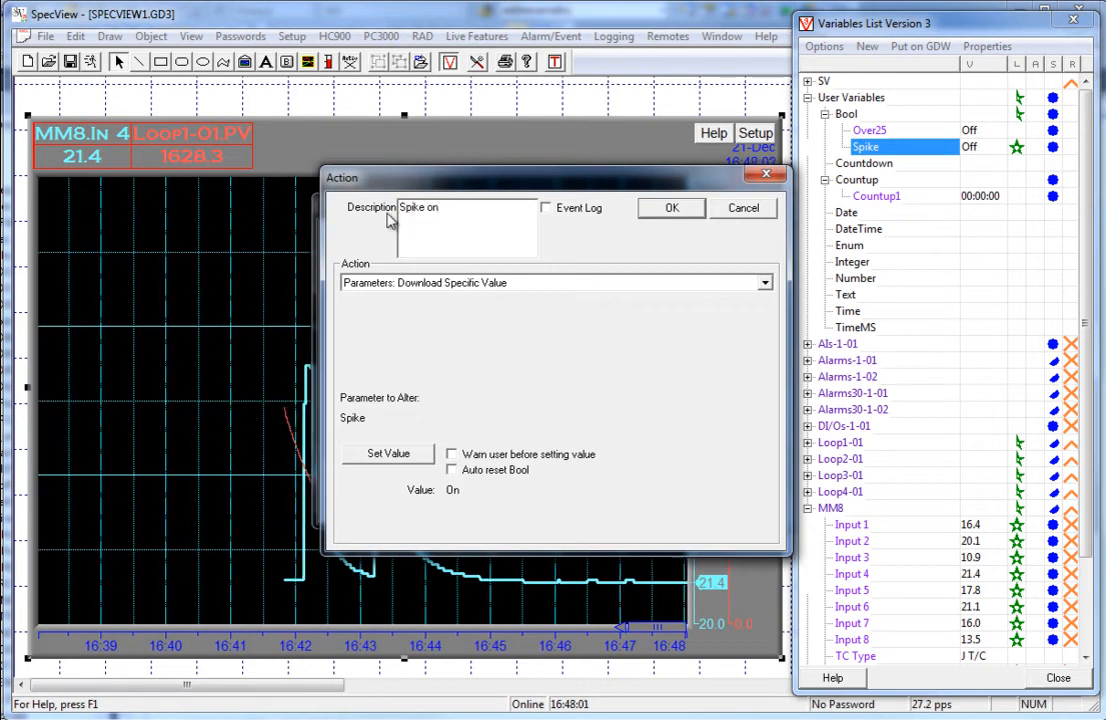
left_click(655, 210)
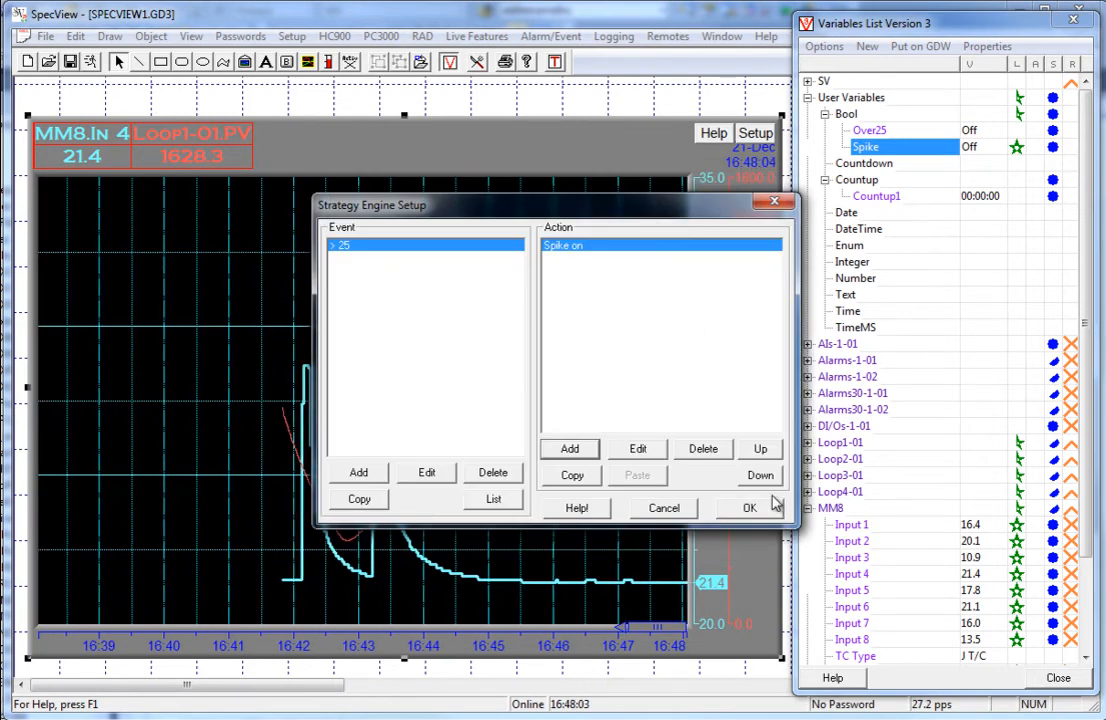
left_click(747, 508)
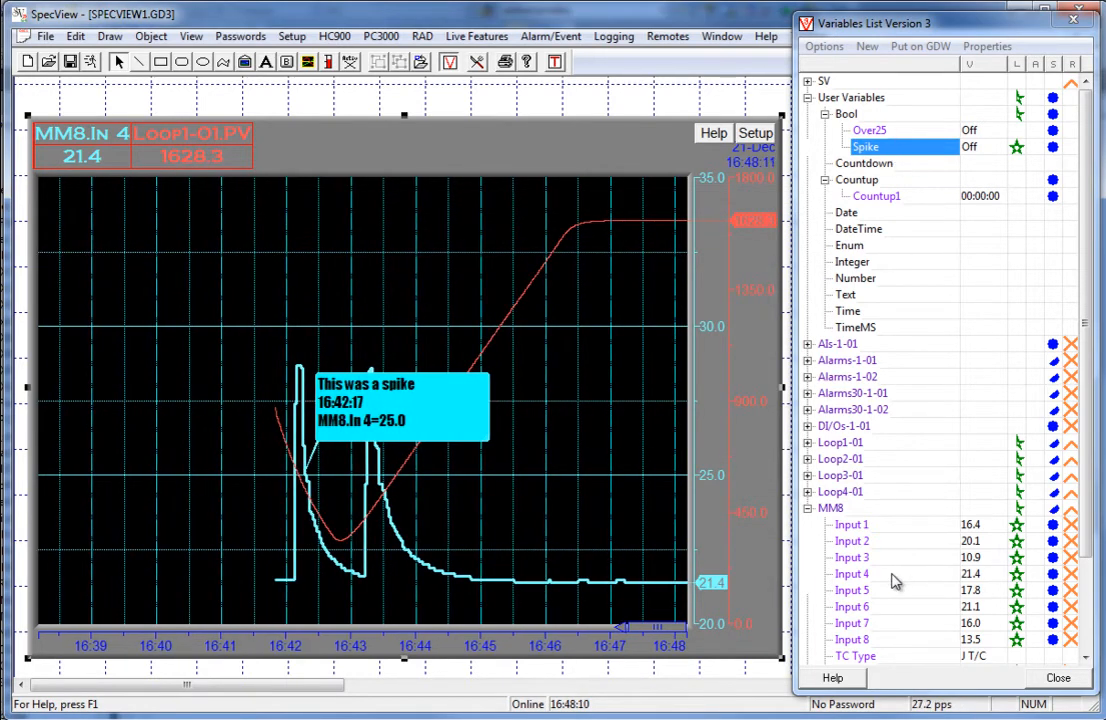
Add an automatic chart note described as "Spike" to the trend chart, using the Spike Boolean variable as its trigger
left_click(759, 139)
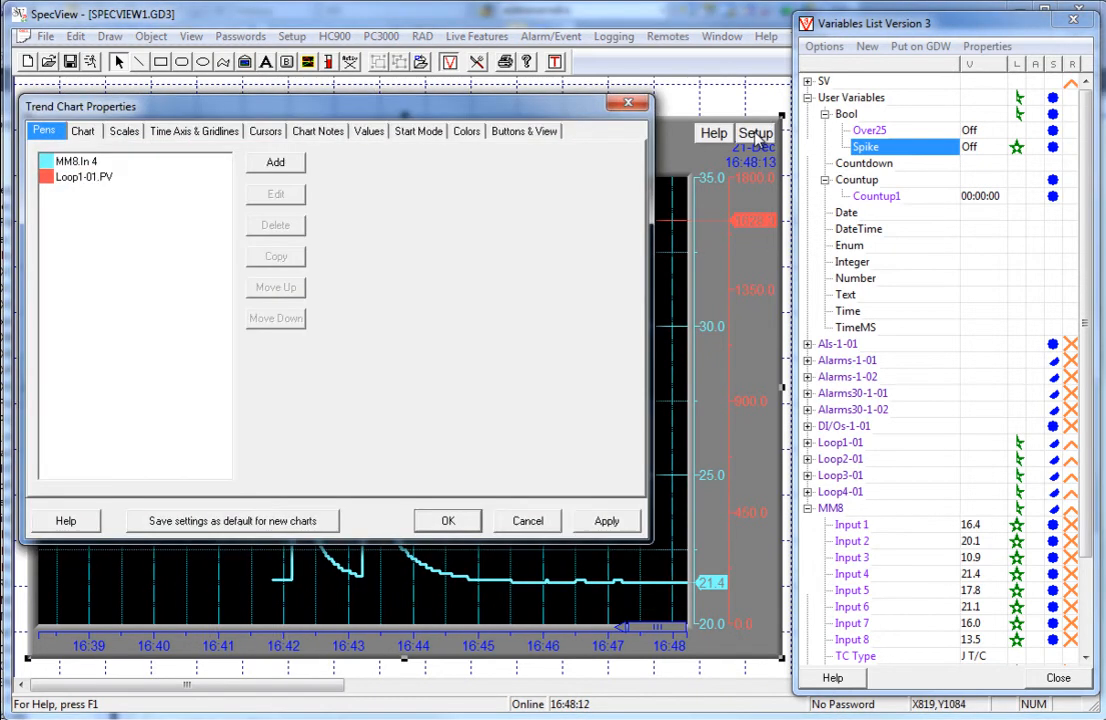
left_click(328, 135)
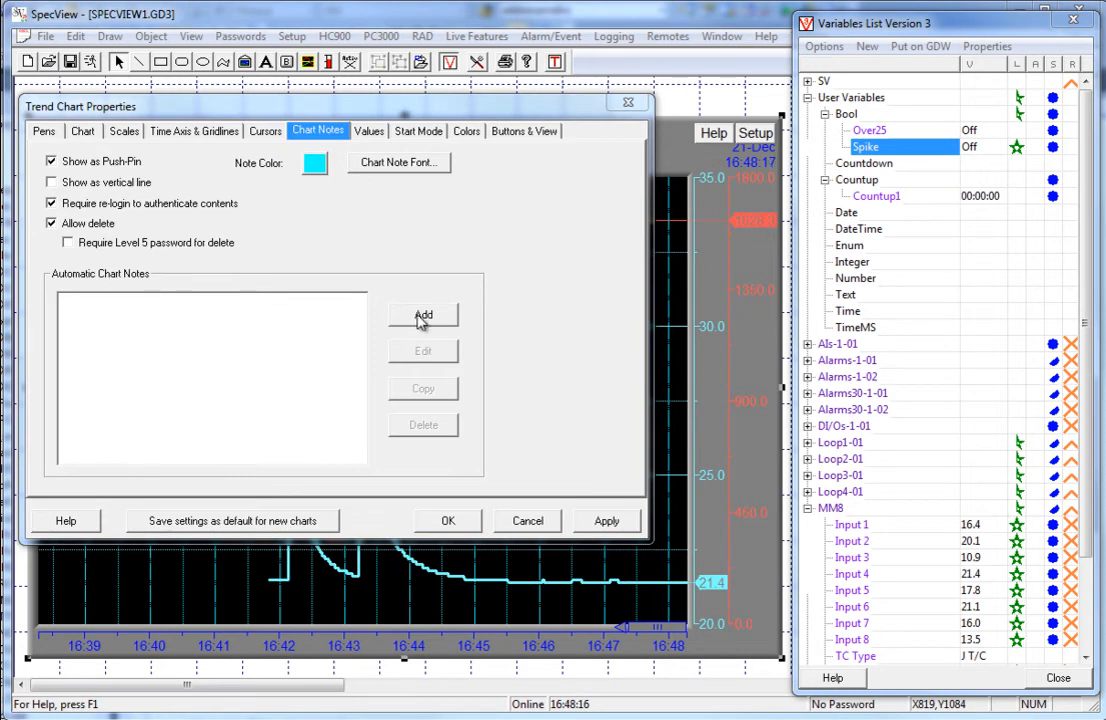
left_click(424, 316)
type("Spike")
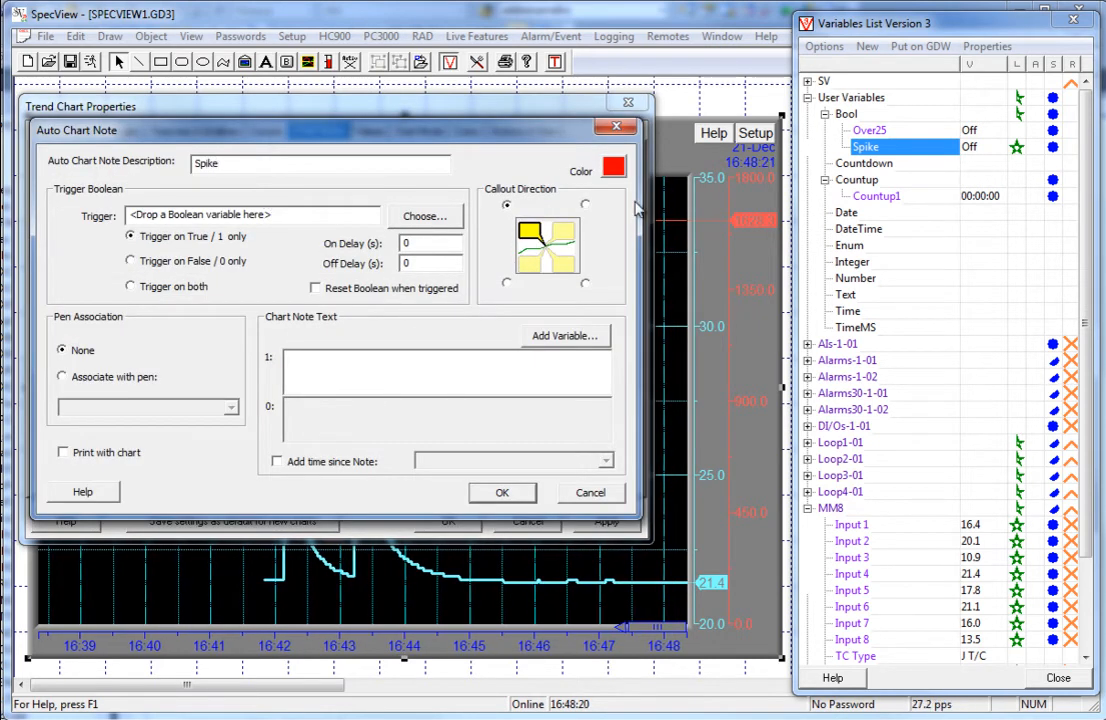
left_click_drag(893, 150, 232, 212)
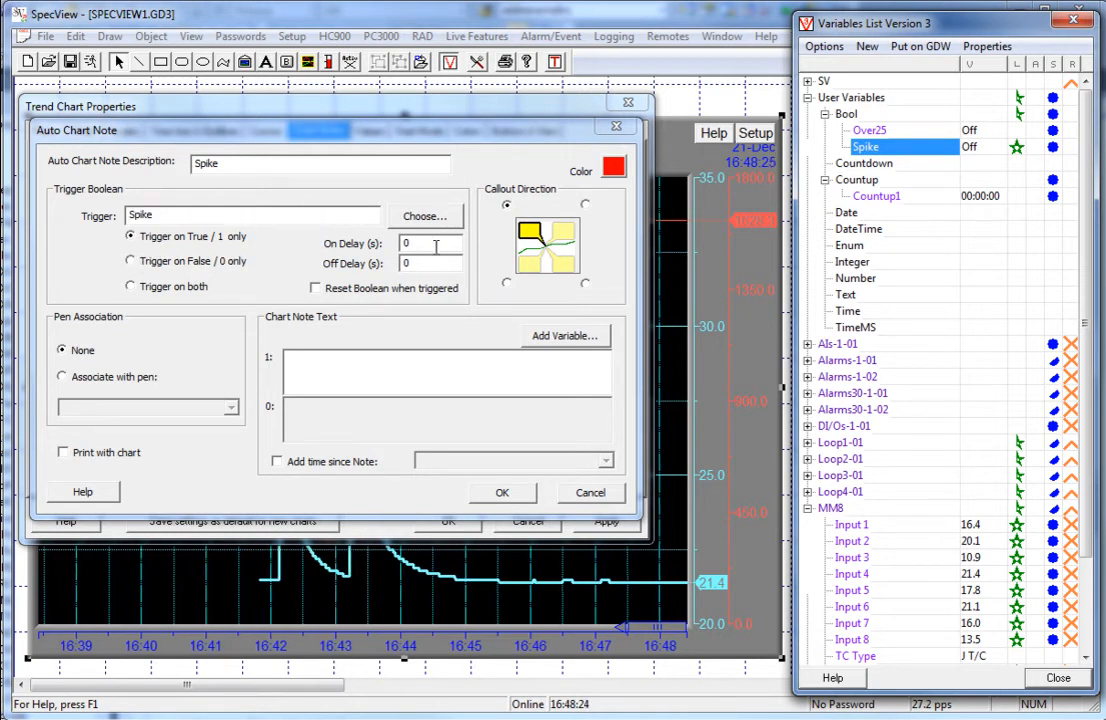
Set the note trigger's on delay to 2 seconds and have the Boolean reset when triggered
left_click_drag(437, 245, 378, 240)
type("2")
left_click(315, 288)
Enter "Spike Detected!" as the chart note text for state 1
left_click(349, 378)
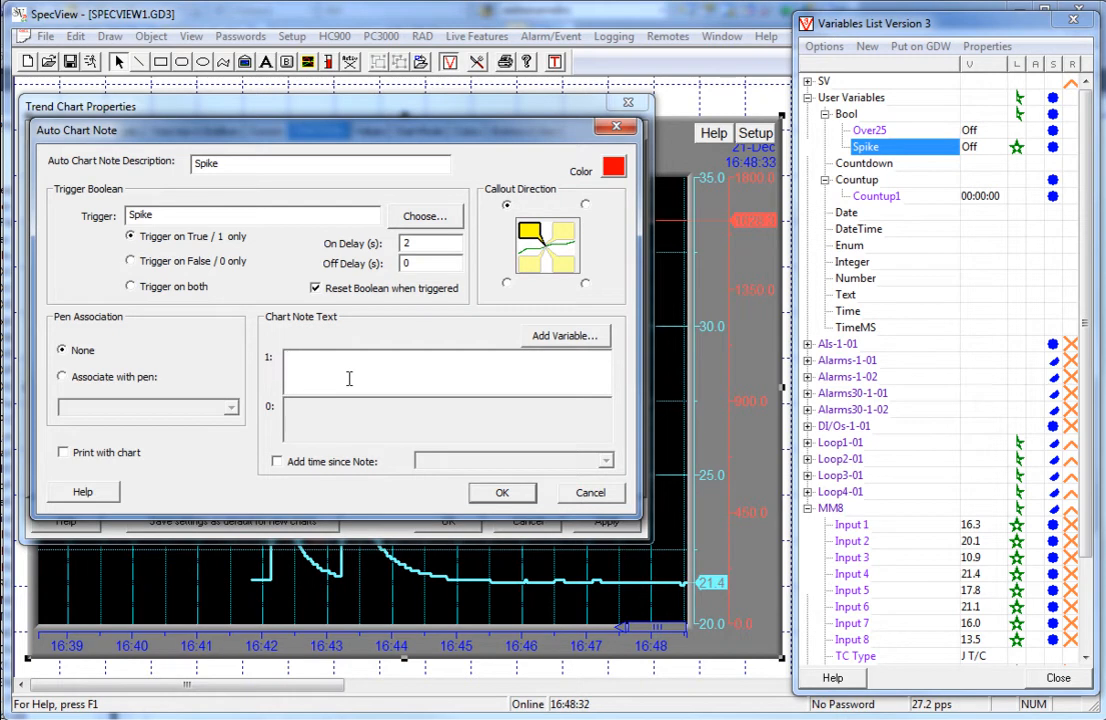
type("poike")
key("BackSpace")
key("BackSpace")
key("BackSpace")
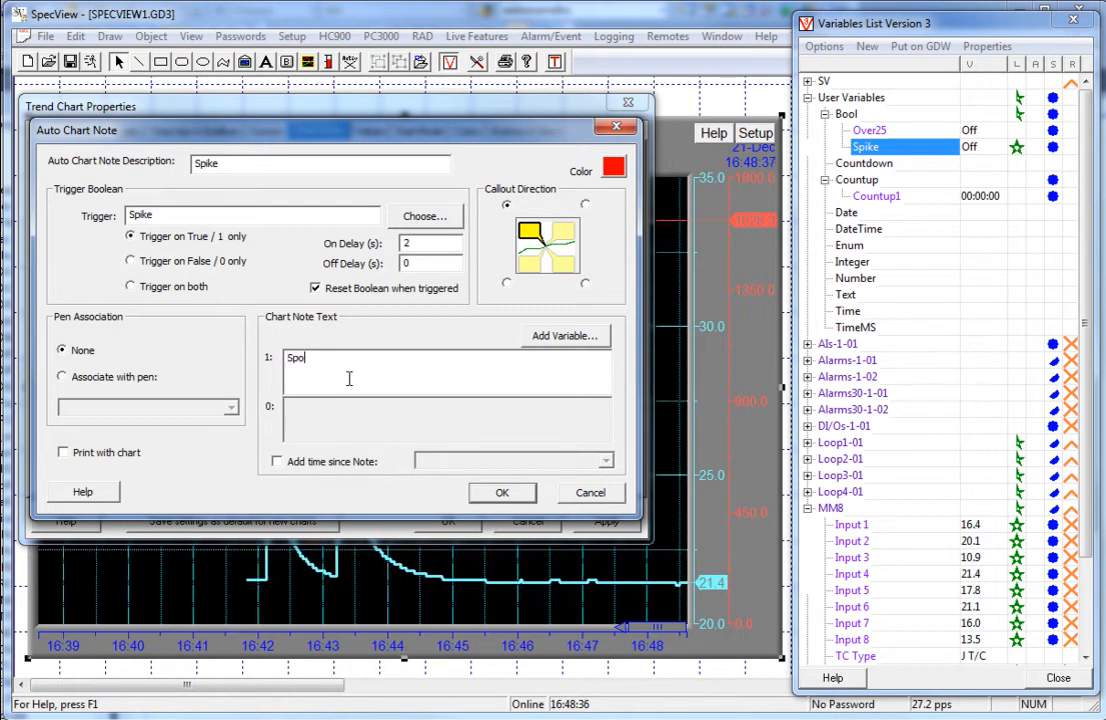
type("ike Det")
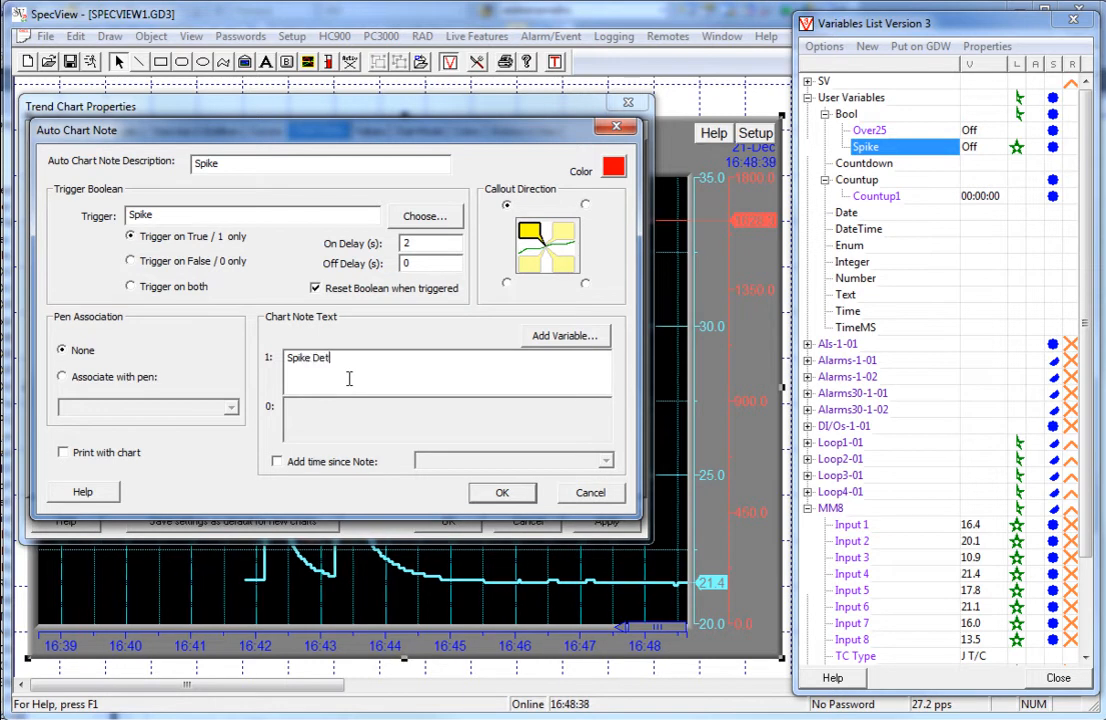
type("ected!")
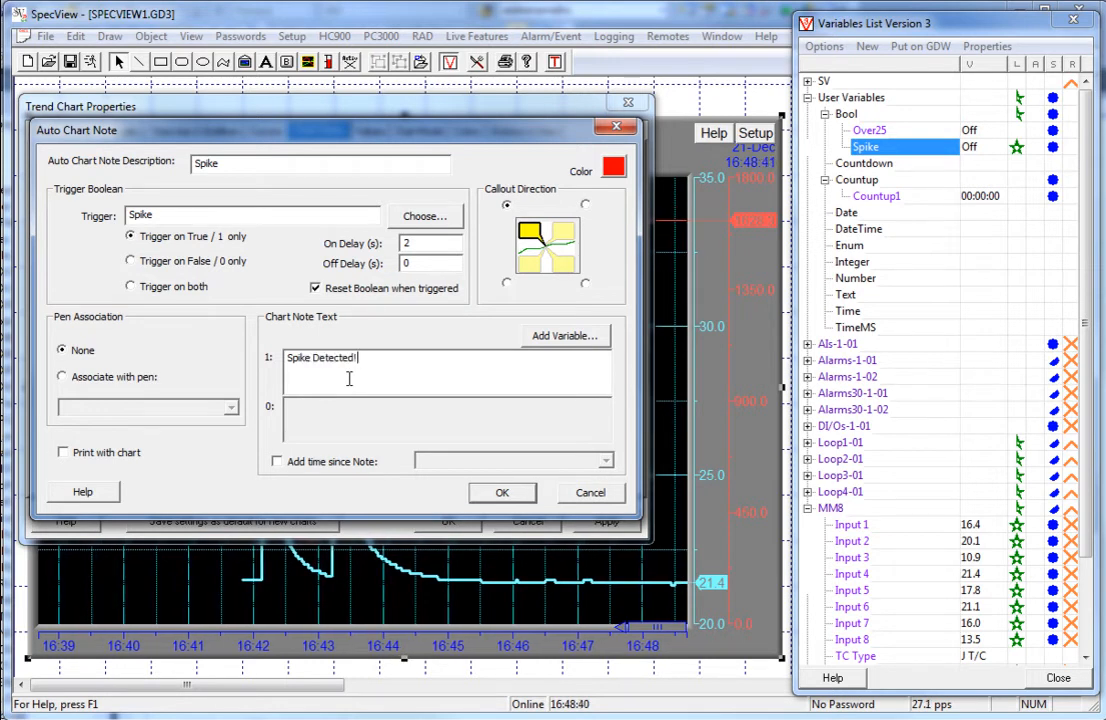
Associate the automatic note with the MM8.Input 4 pen and accept the note
left_click(133, 379)
left_click(145, 407)
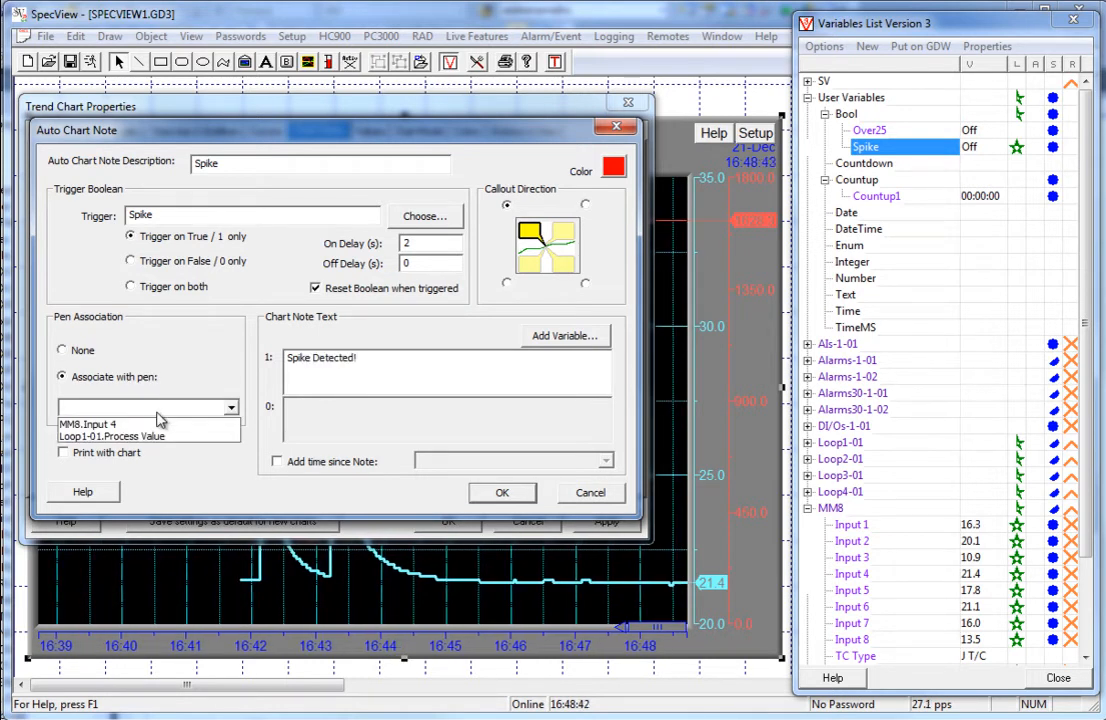
left_click(150, 425)
left_click(502, 492)
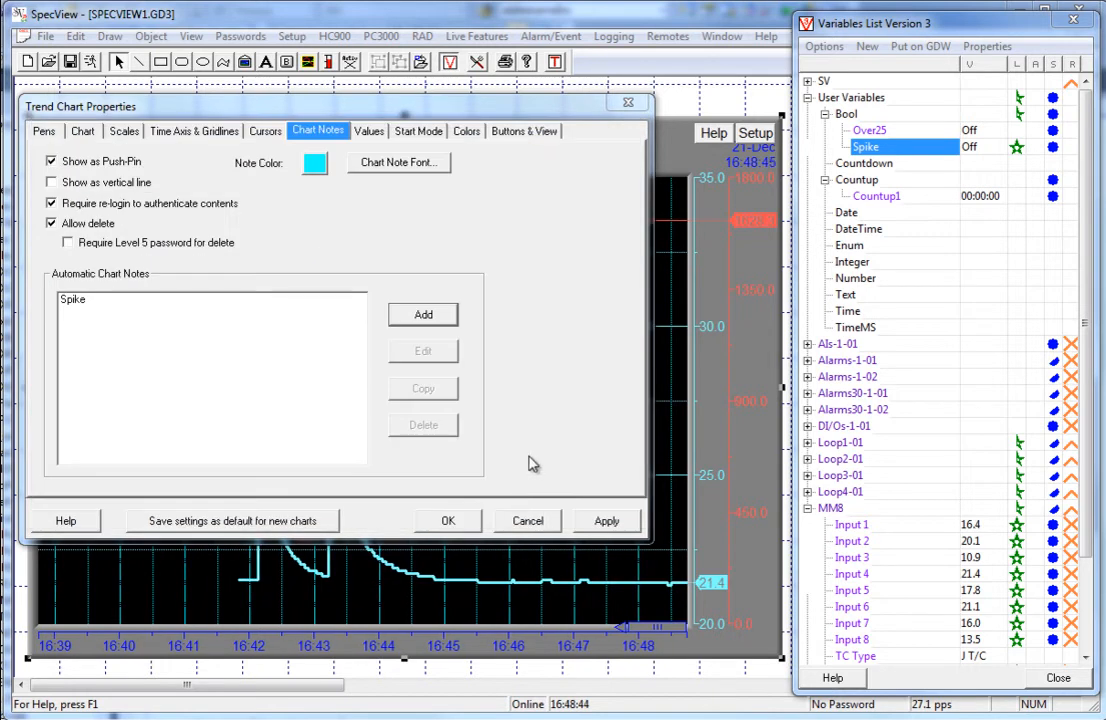
Edit the Spike automatic note to add the time since the Spike note, and accept the trend chart properties
left_click(199, 311)
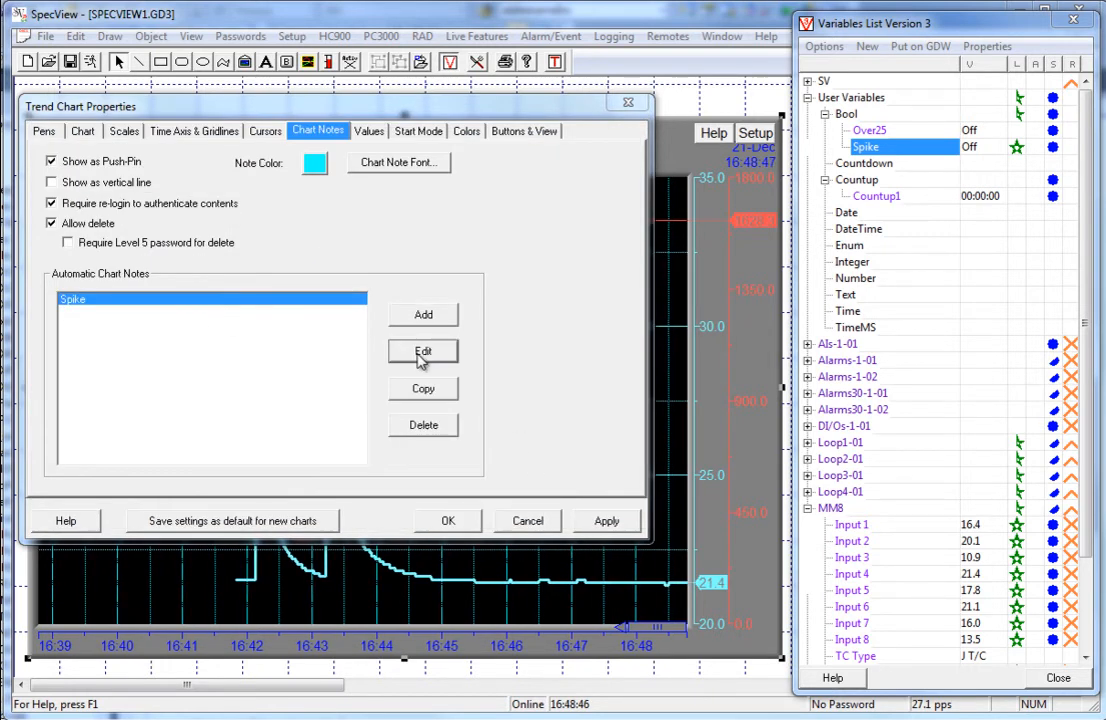
left_click(423, 351)
left_click(277, 461)
left_click(480, 461)
left_click(457, 478)
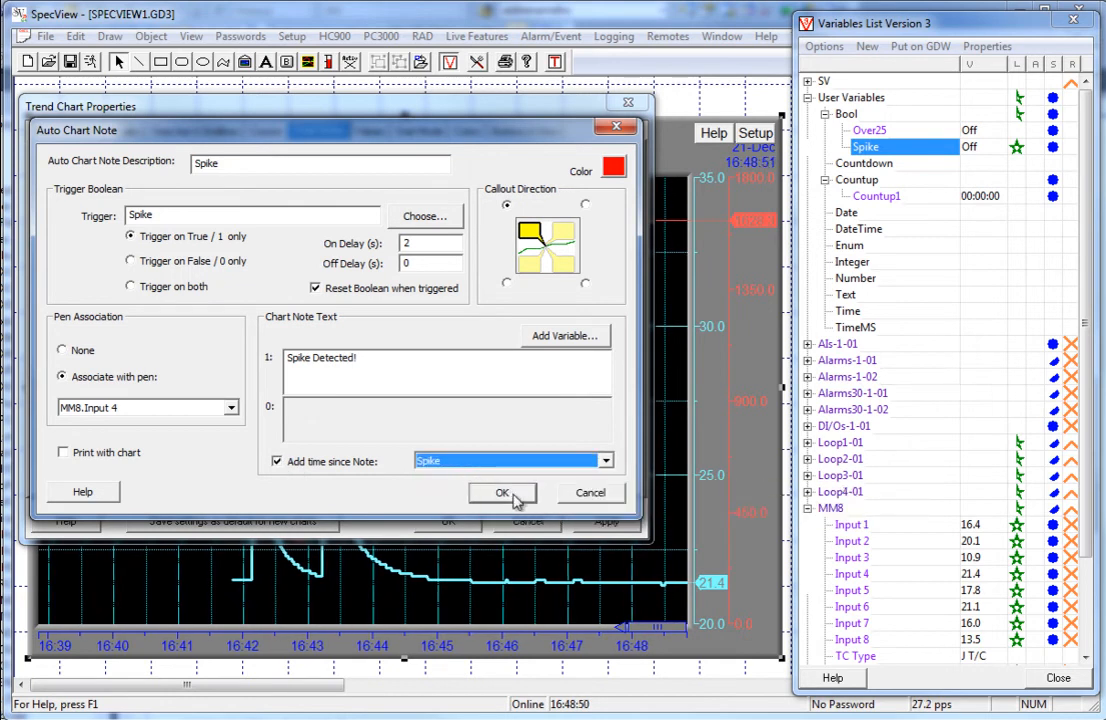
left_click(506, 494)
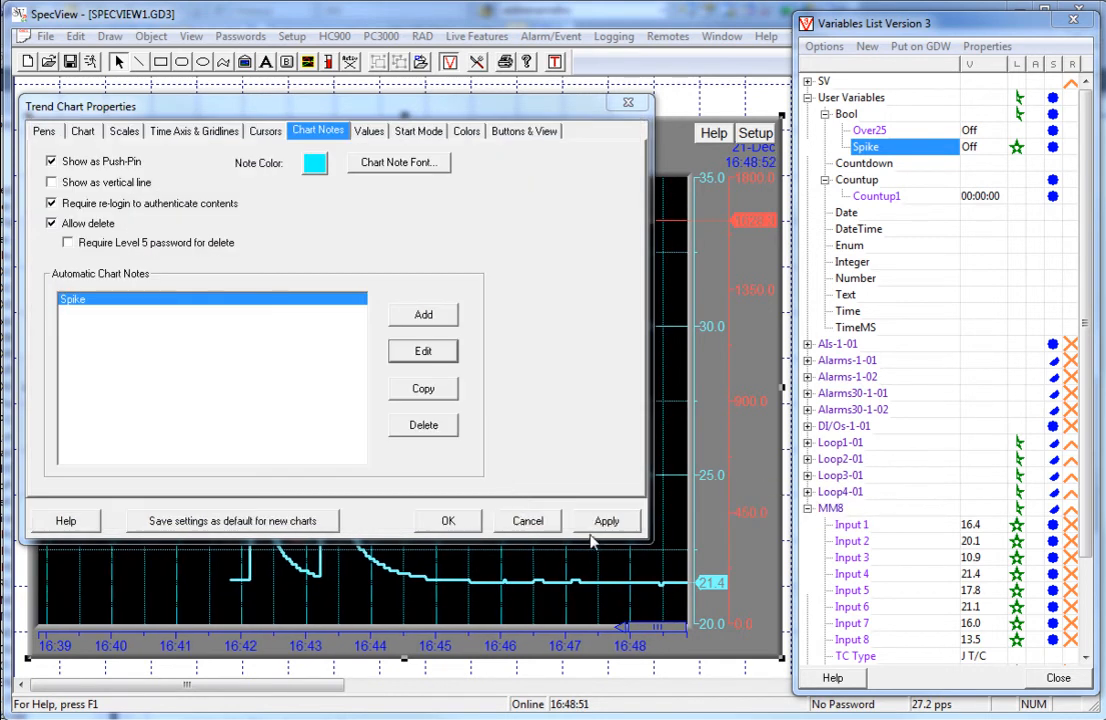
left_click(446, 521)
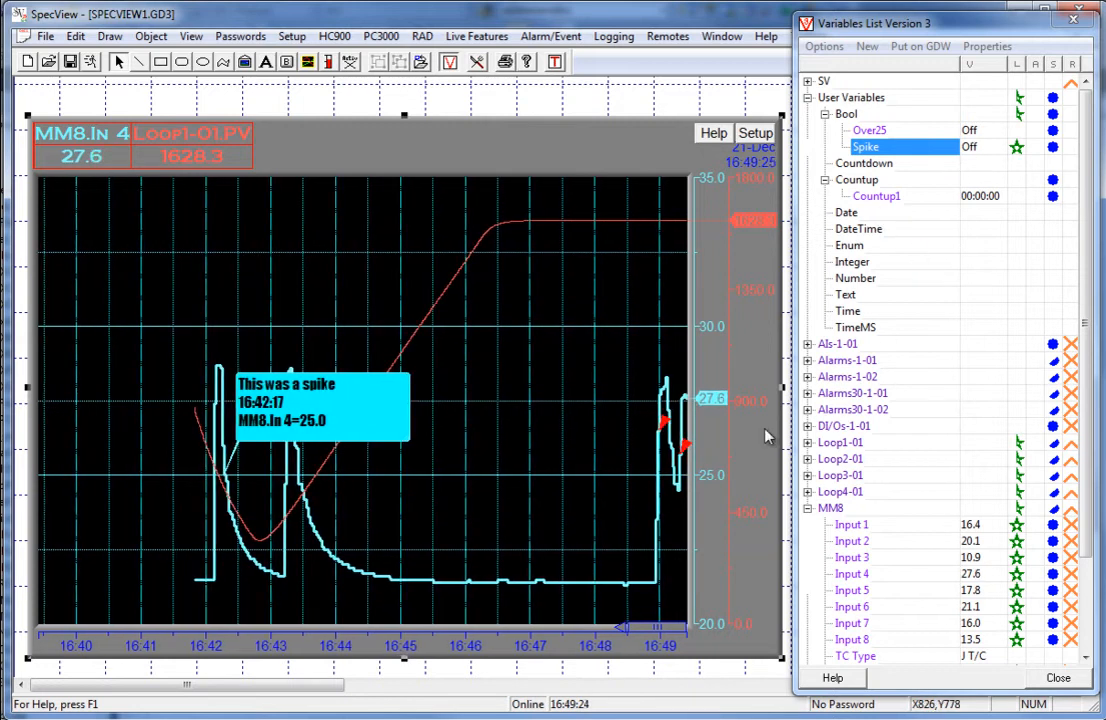
Expand the 16:48:59 "Spike Detected!" note and place it above and to the left of its peak
mouse_move(683, 448)
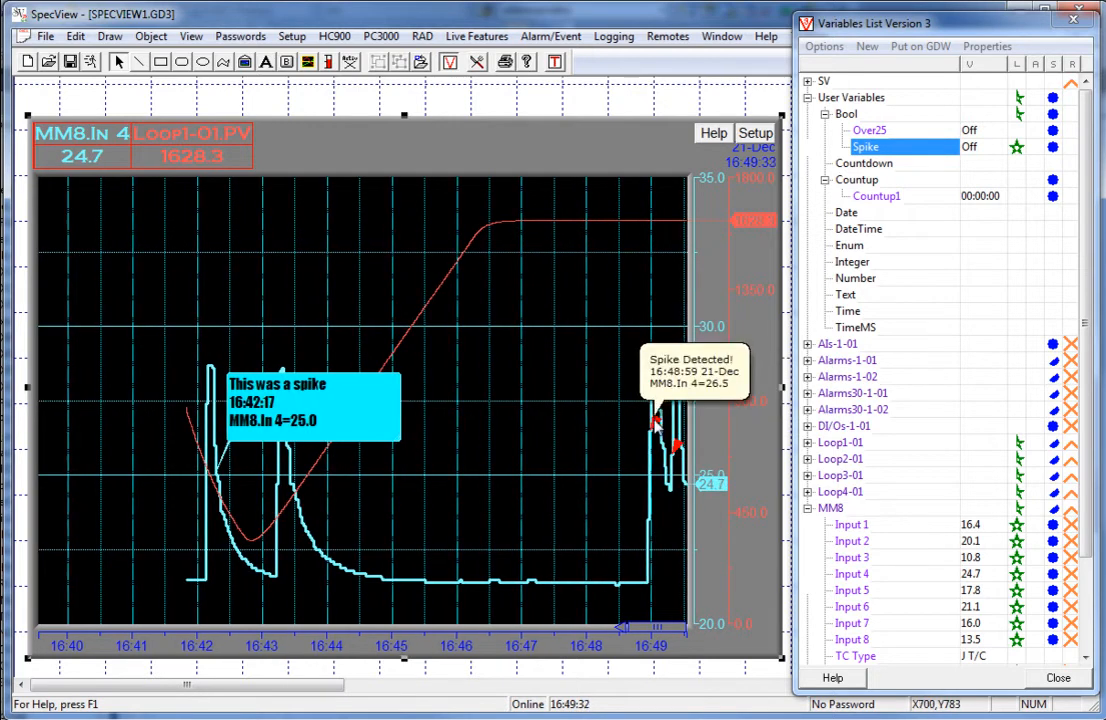
mouse_move(658, 428)
left_click_drag(679, 368, 595, 315)
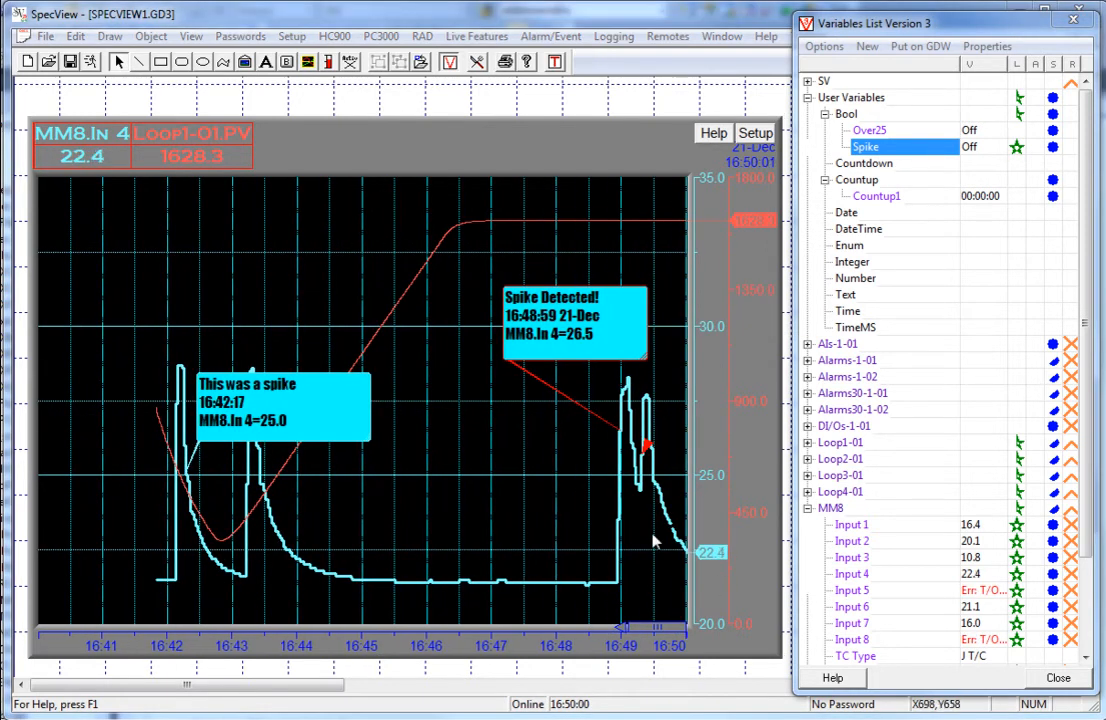
Switch the trend chart to vertical orientation and move the "Spike Detected!" note down into the plot area
double_click(780, 116)
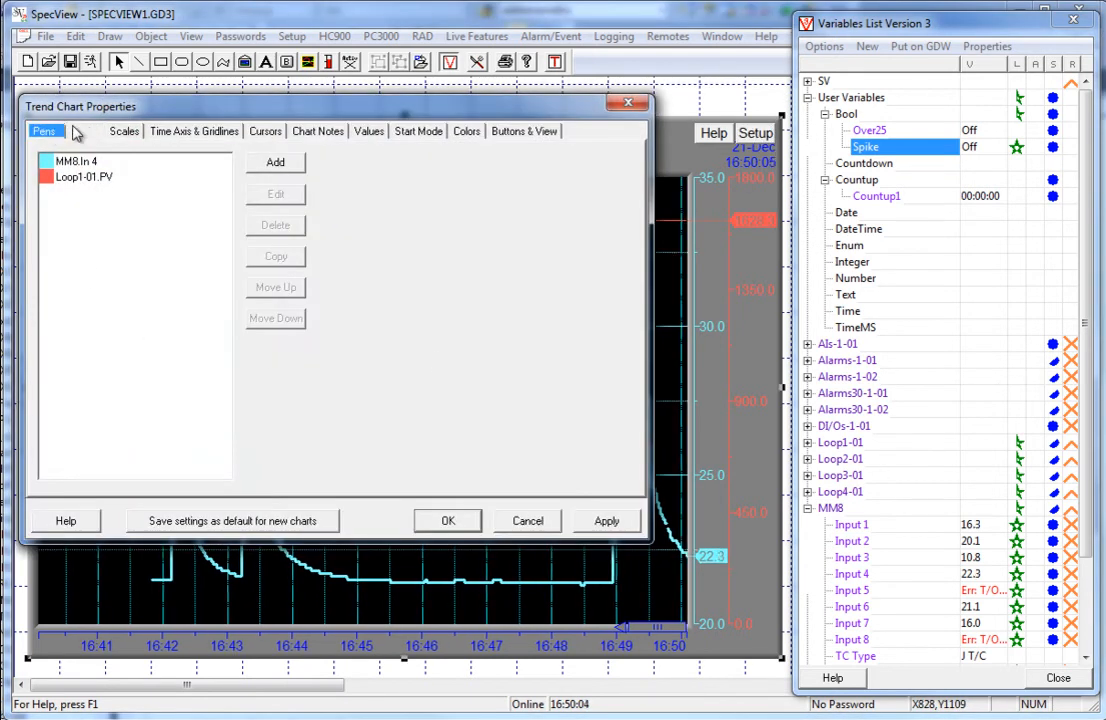
left_click(80, 133)
left_click(250, 471)
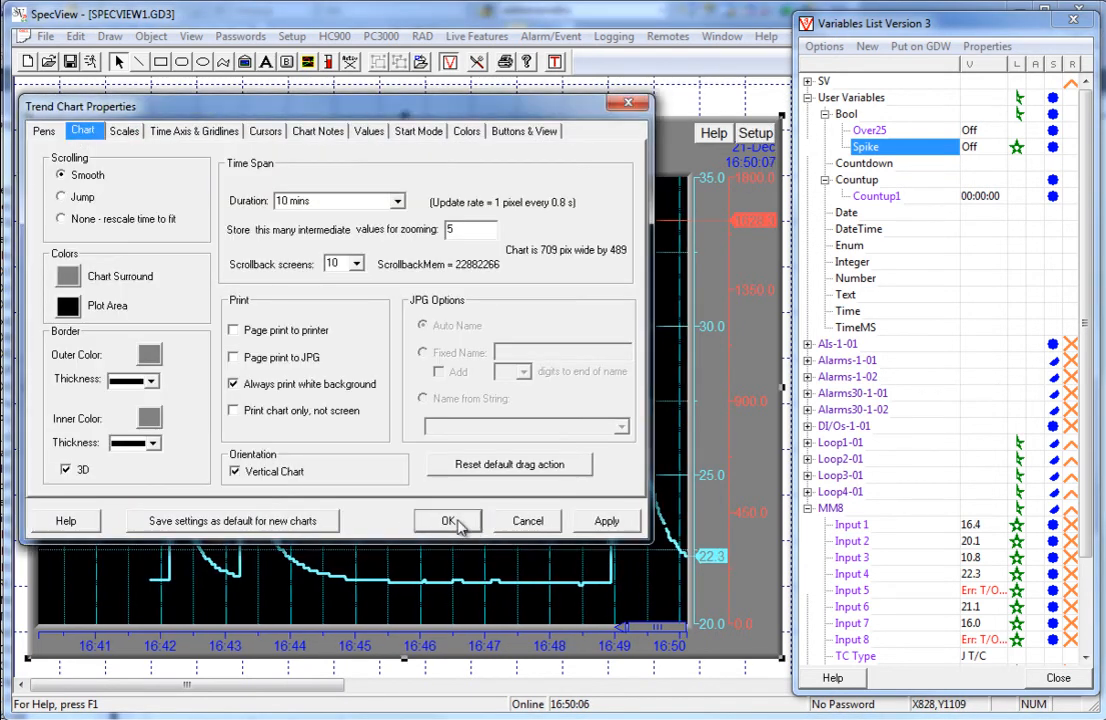
left_click(452, 521)
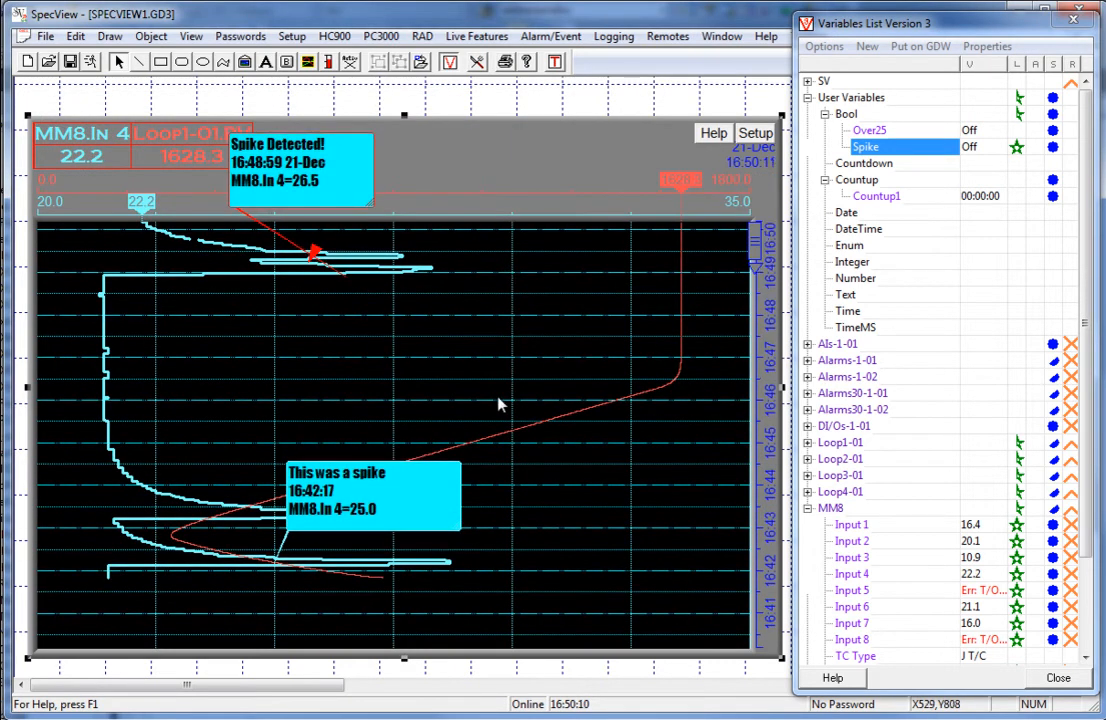
mouse_move(356, 180)
left_mouse_down()
mouse_move(425, 287)
mouse_move(518, 332)
left_mouse_up()
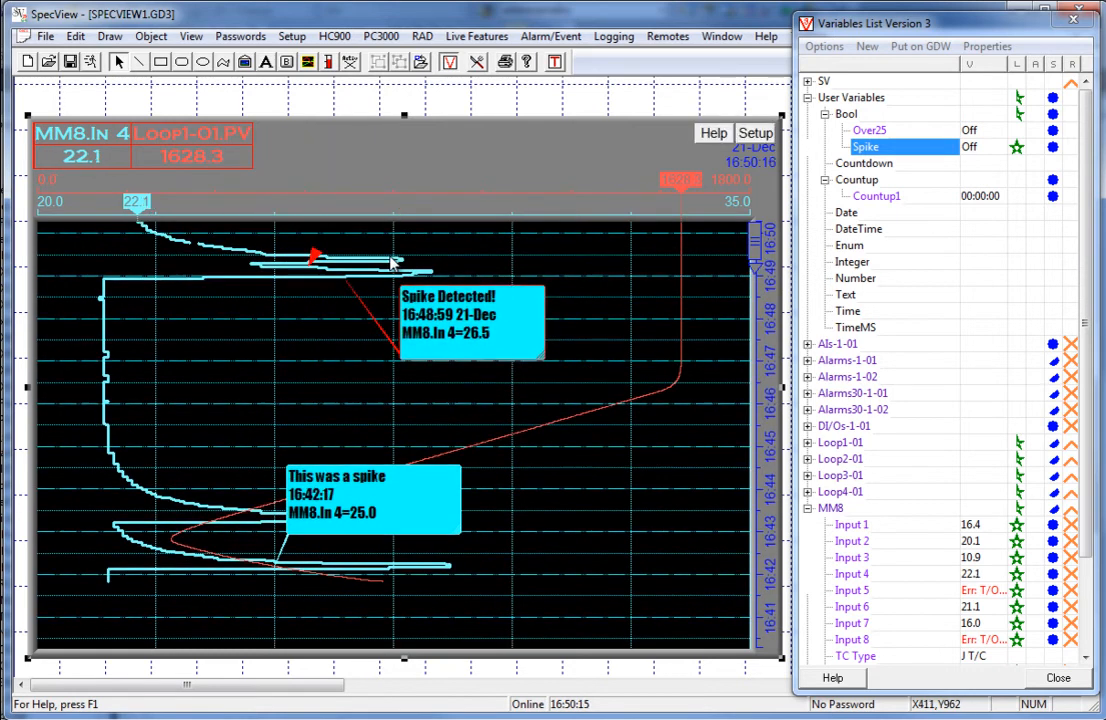
Turn the trend chart's vertical orientation back off
left_click(756, 136)
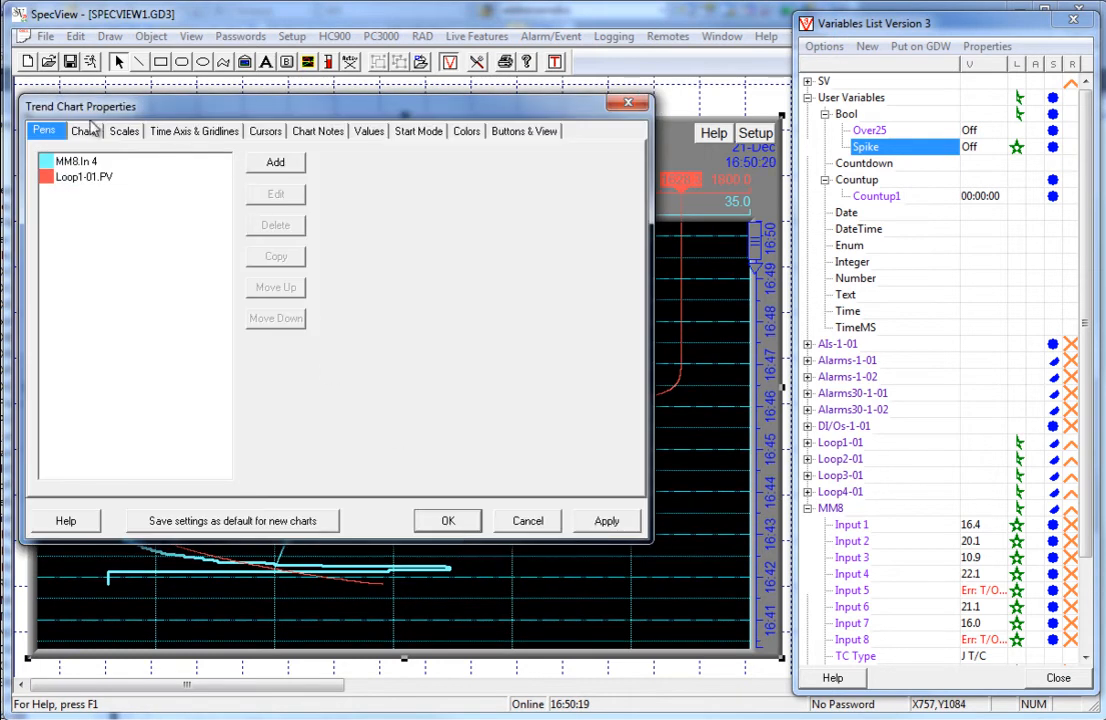
left_click(83, 131)
left_click(263, 477)
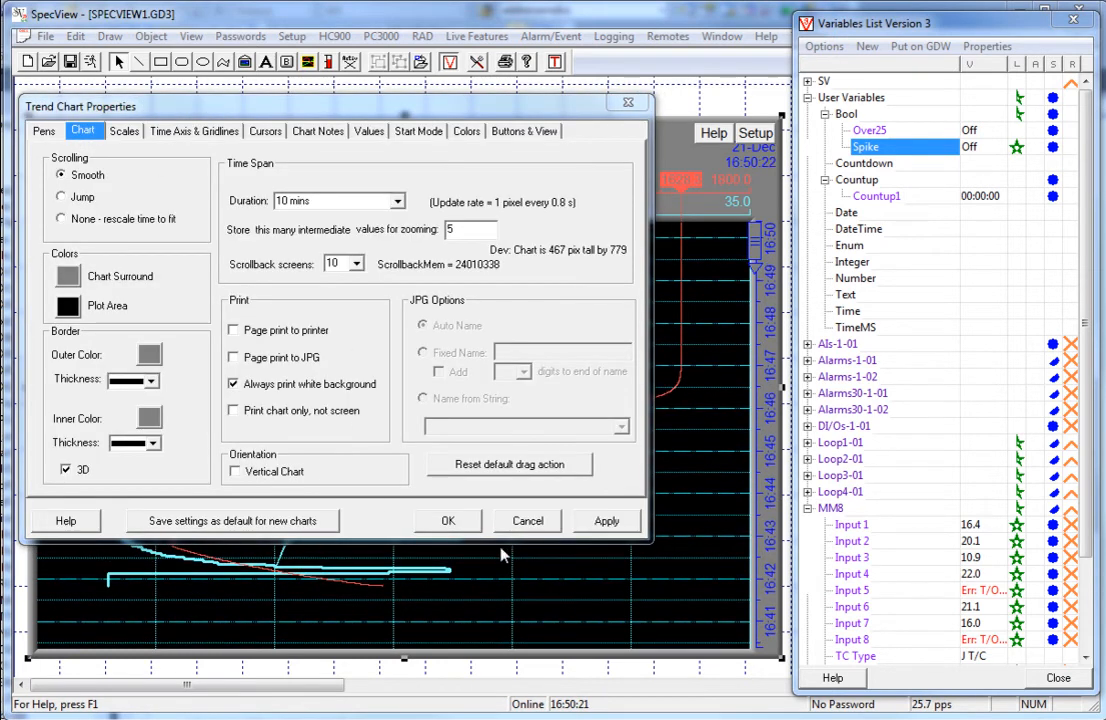
left_click(448, 520)
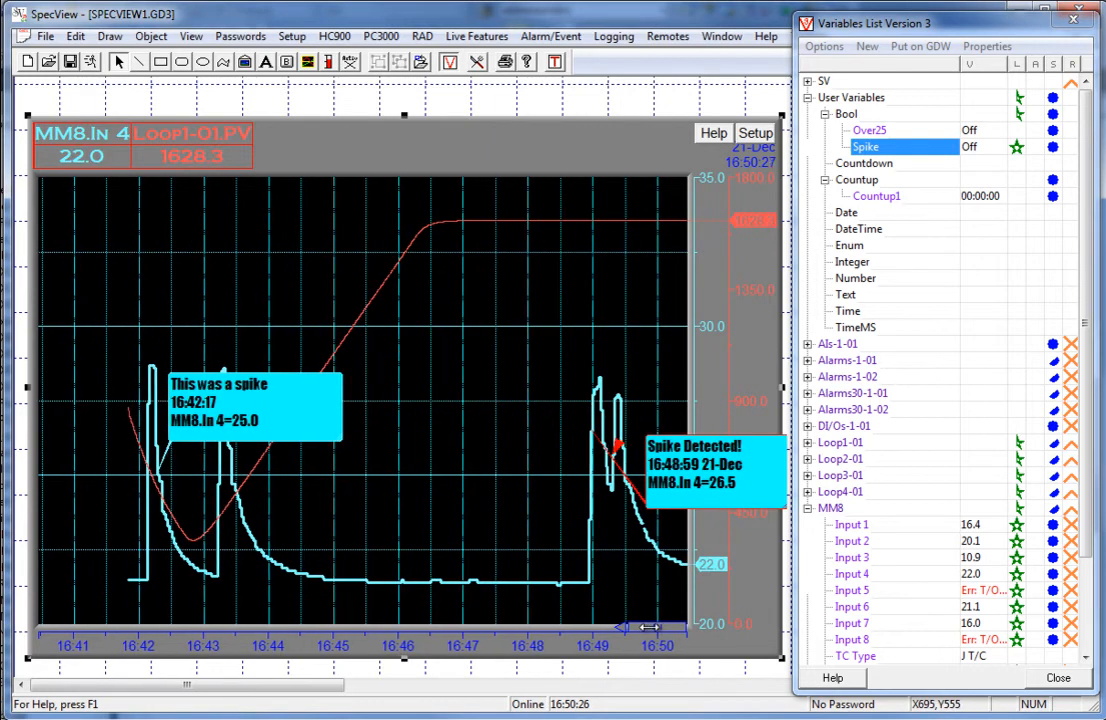
Save the SPECVIEW1.GD3 screen and switch it to run mode
mouse_move(648, 626)
left_mouse_down()
mouse_move(608, 626)
mouse_move(648, 626)
left_mouse_up()
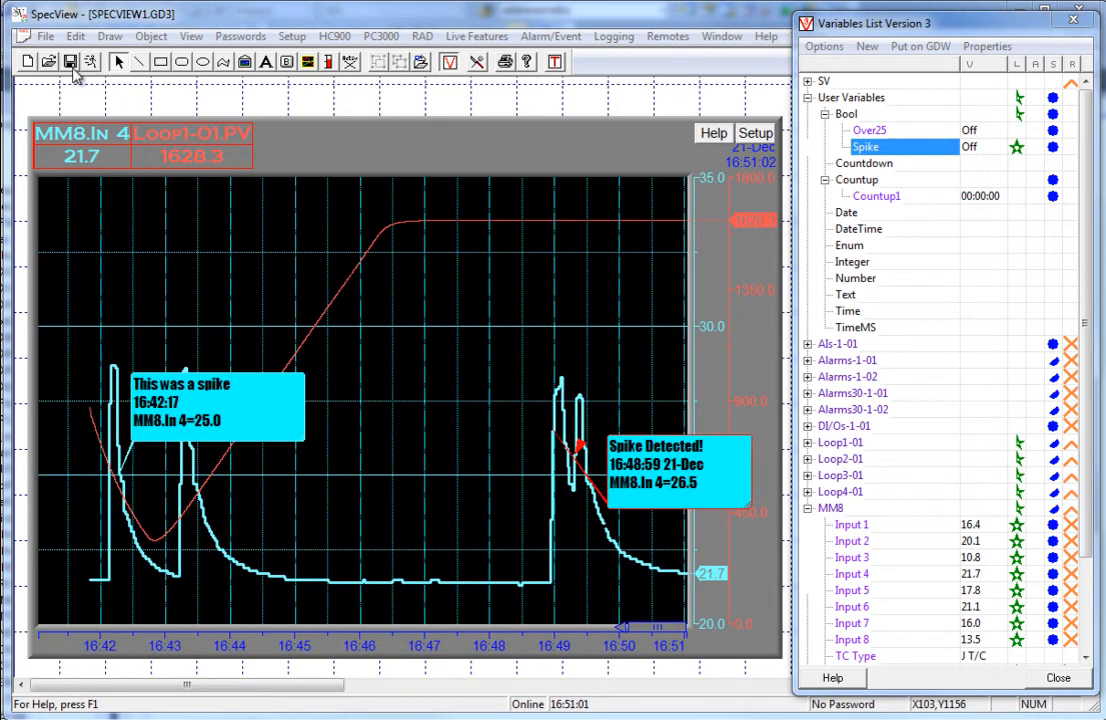
left_click(71, 65)
left_click(89, 63)
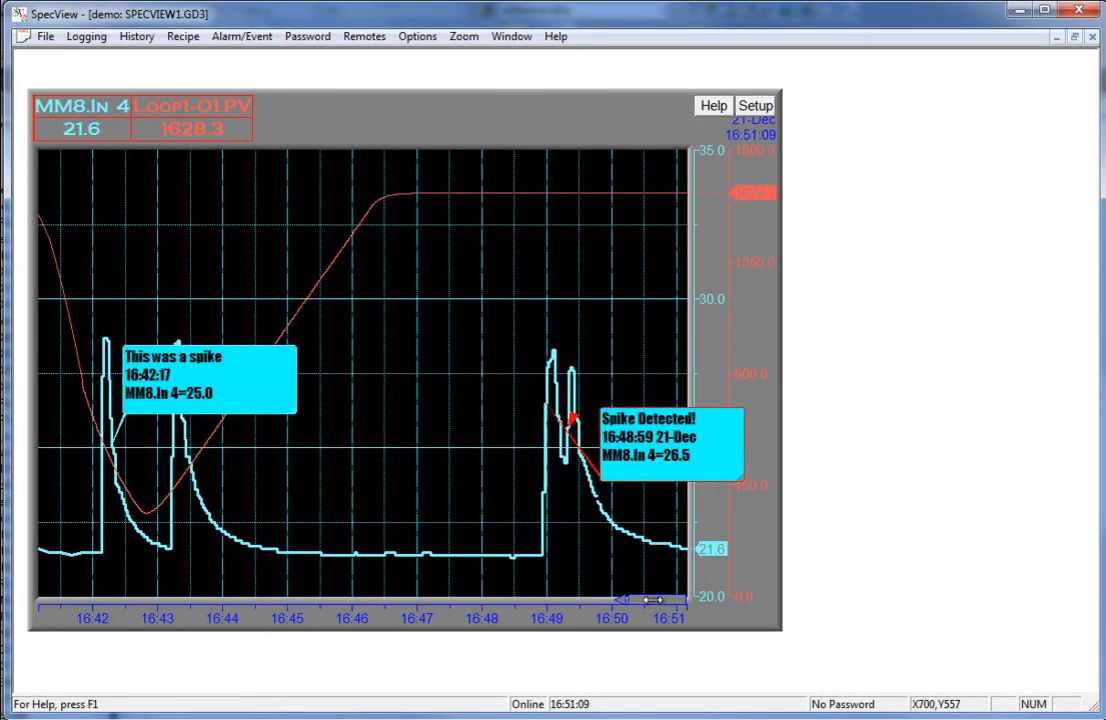
Move the 16:48:59 "Spike Detected!" note above its peak, view the newest automatic note, and collapse the moved note
mouse_move(652, 600)
left_mouse_down()
mouse_move(285, 627)
mouse_move(395, 598)
mouse_move(650, 597)
left_mouse_up()
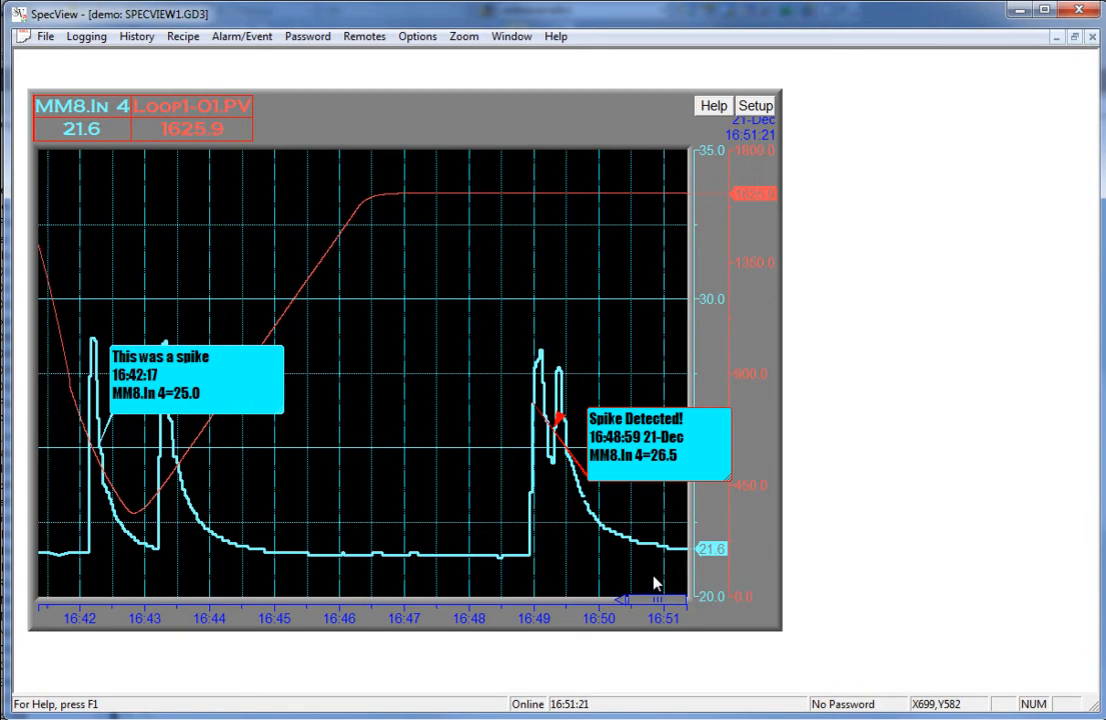
left_click_drag(645, 455, 570, 333)
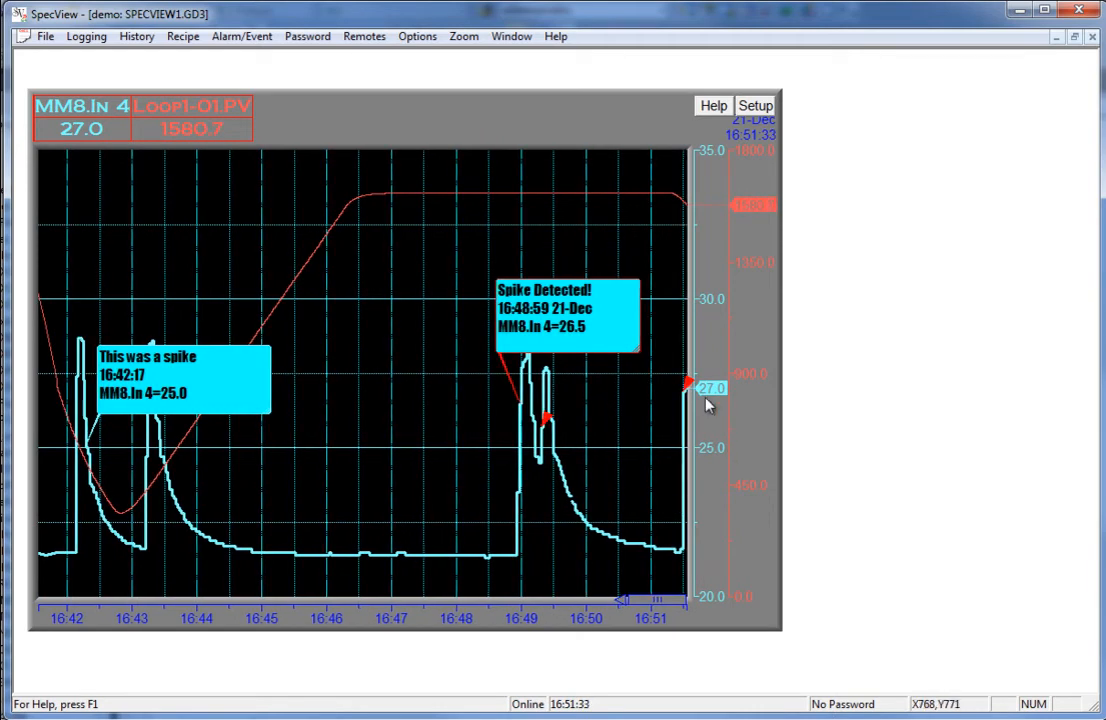
mouse_move(688, 388)
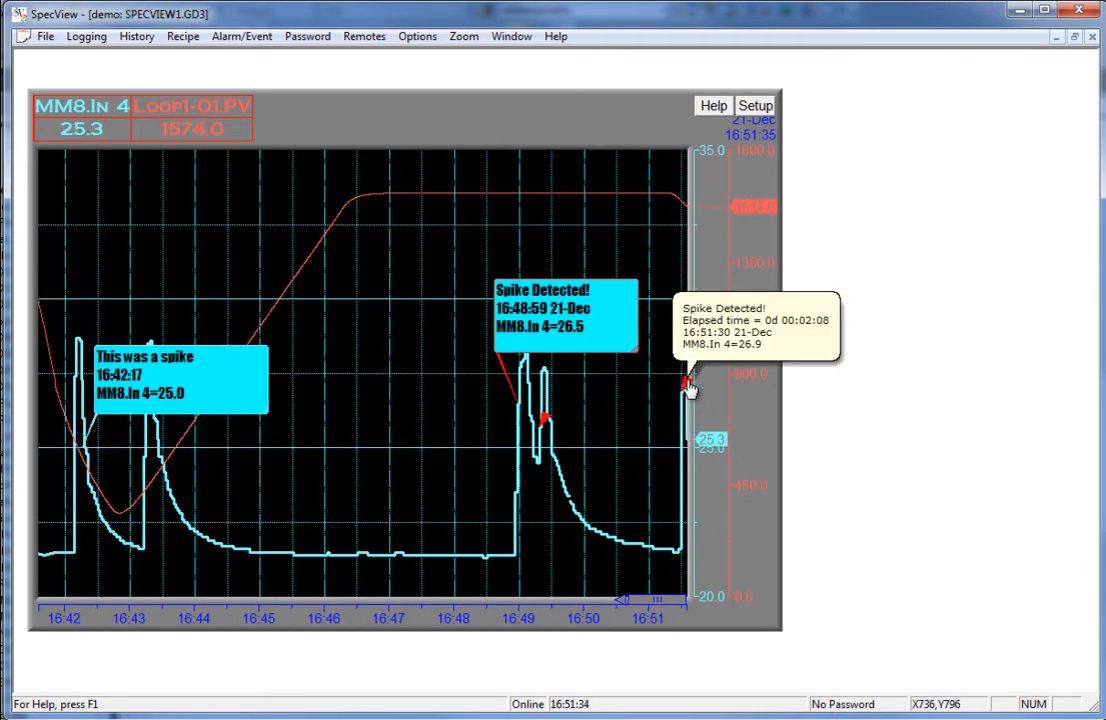
left_click(588, 325)
left_click(531, 256)
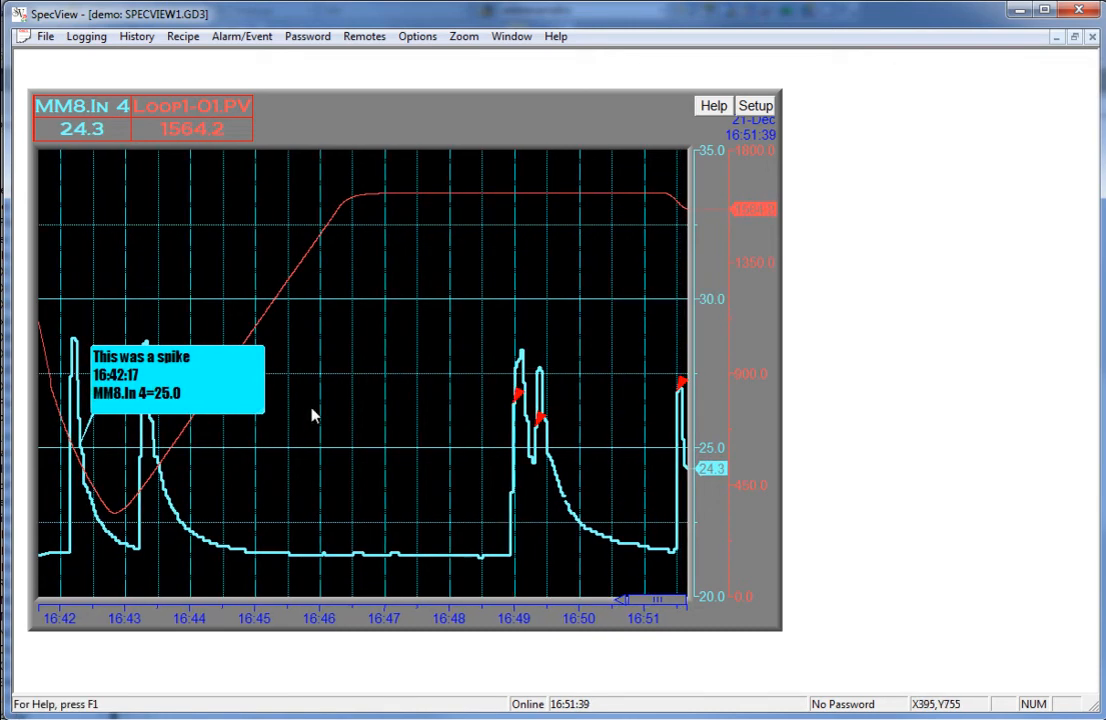
On the "This was a spike" note, show the date, hide the time, and hide the date again
left_click(194, 381)
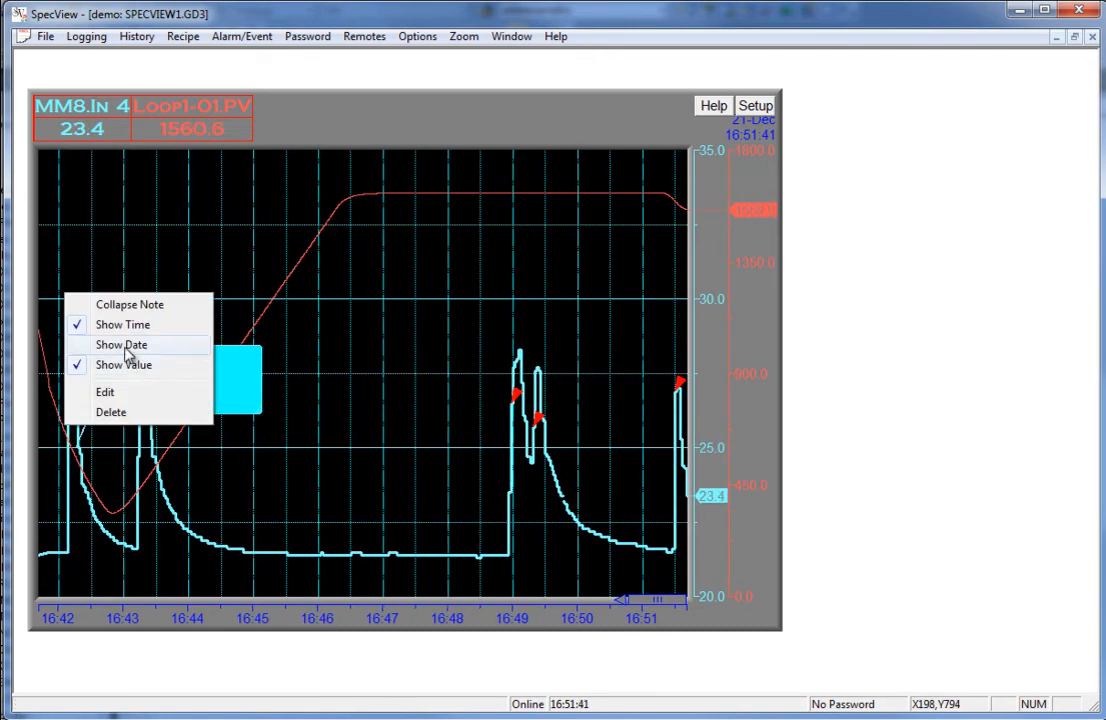
left_click(127, 350)
left_click(236, 390)
left_click(175, 326)
left_click(213, 381)
left_click(180, 352)
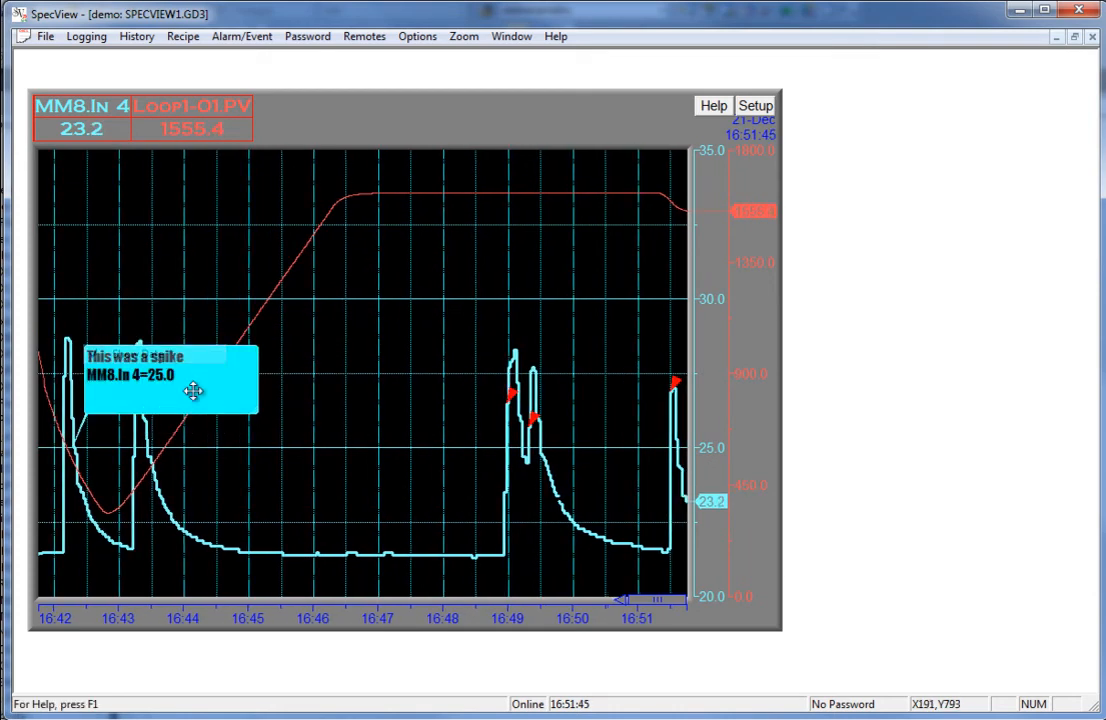
Append "Tested!" to the text of the "This was a spike" note and collapse the note
left_click(230, 390)
left_click(180, 408)
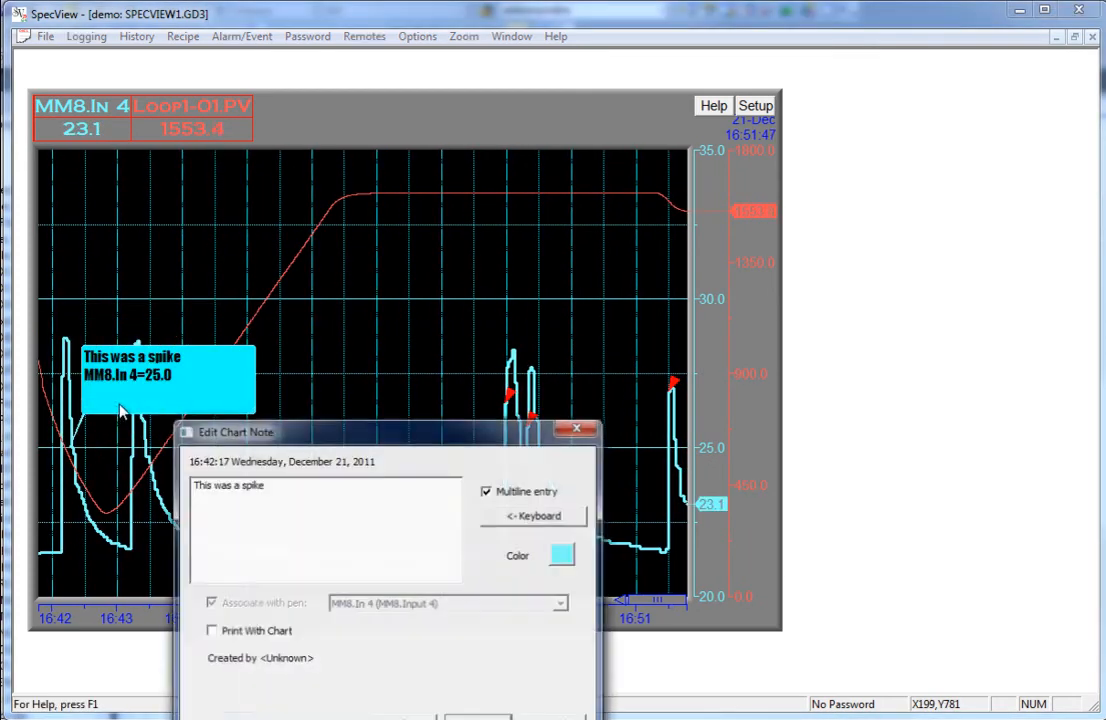
left_click(297, 491)
type("Tested!")
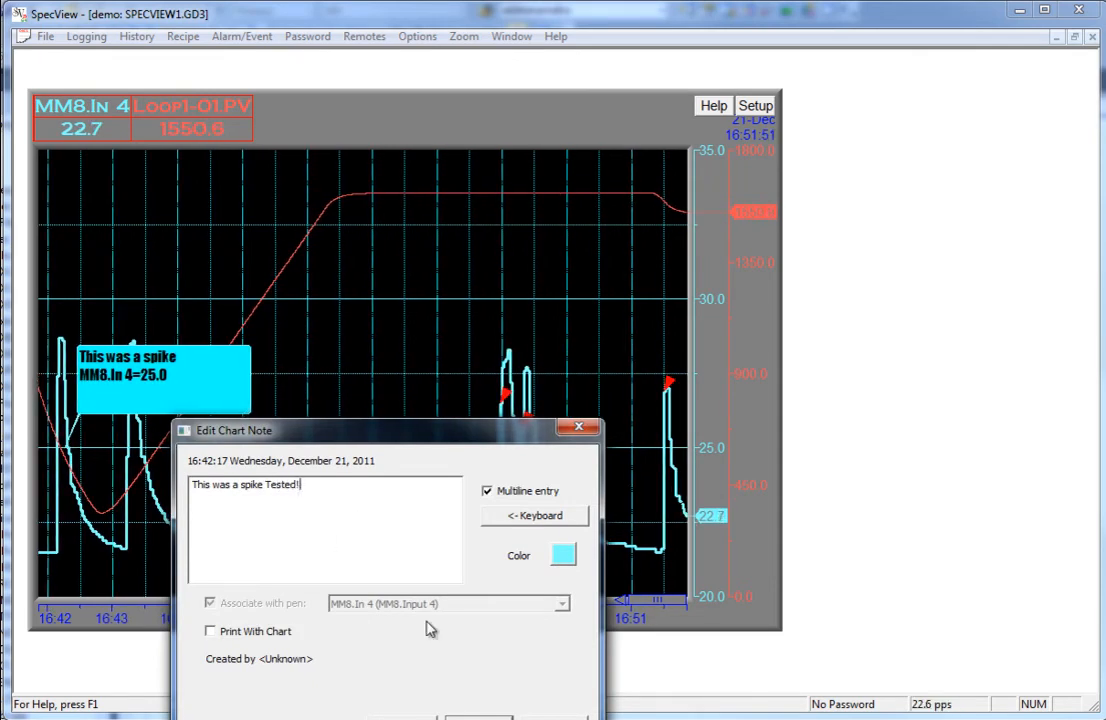
left_click(478, 718)
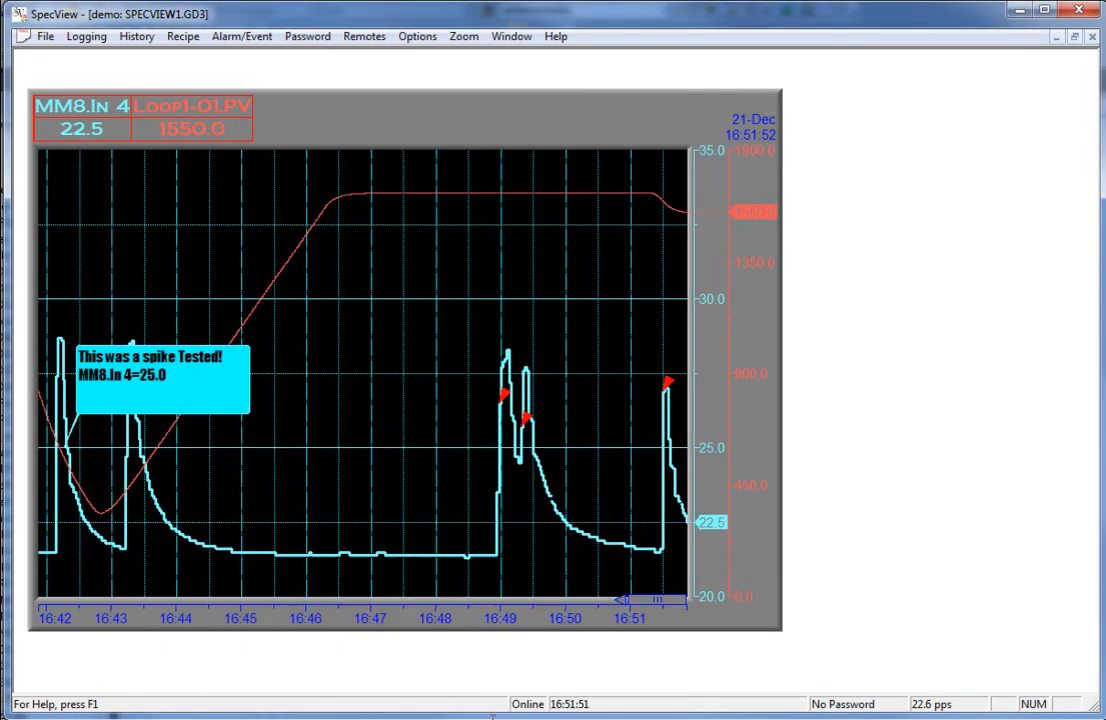
left_click(210, 390)
left_click(163, 305)
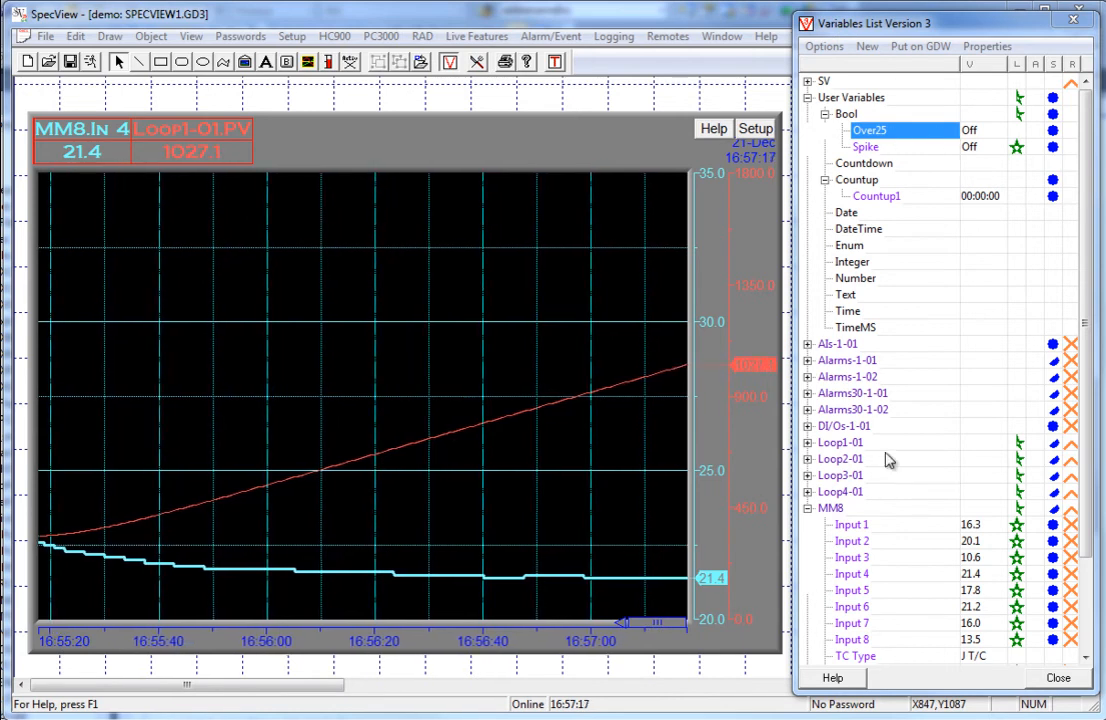
Make the MM8.In 4 pen blink and change color on the Over25 alarm
left_click(858, 576)
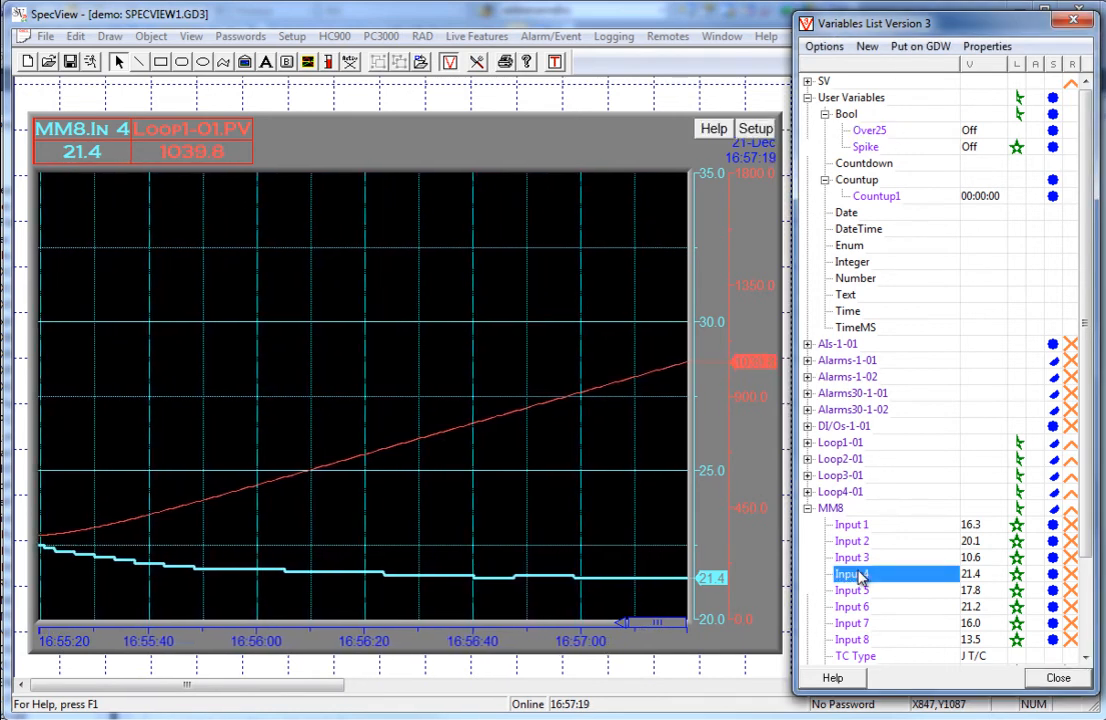
left_click(758, 130)
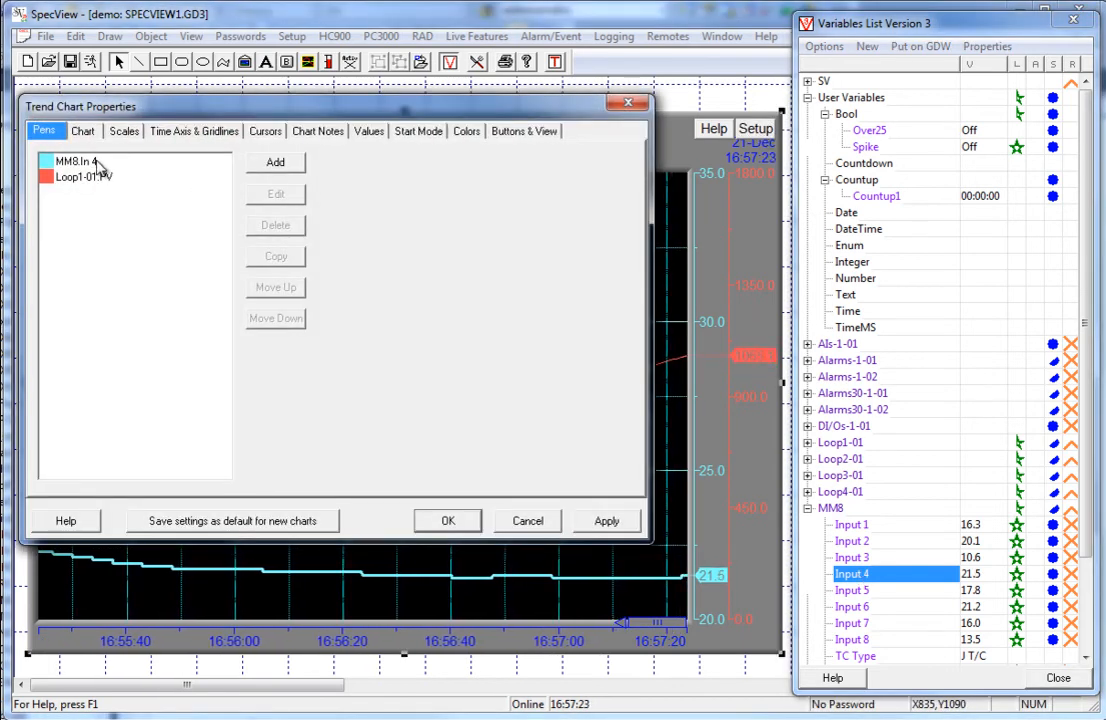
left_click(150, 165)
left_click(270, 198)
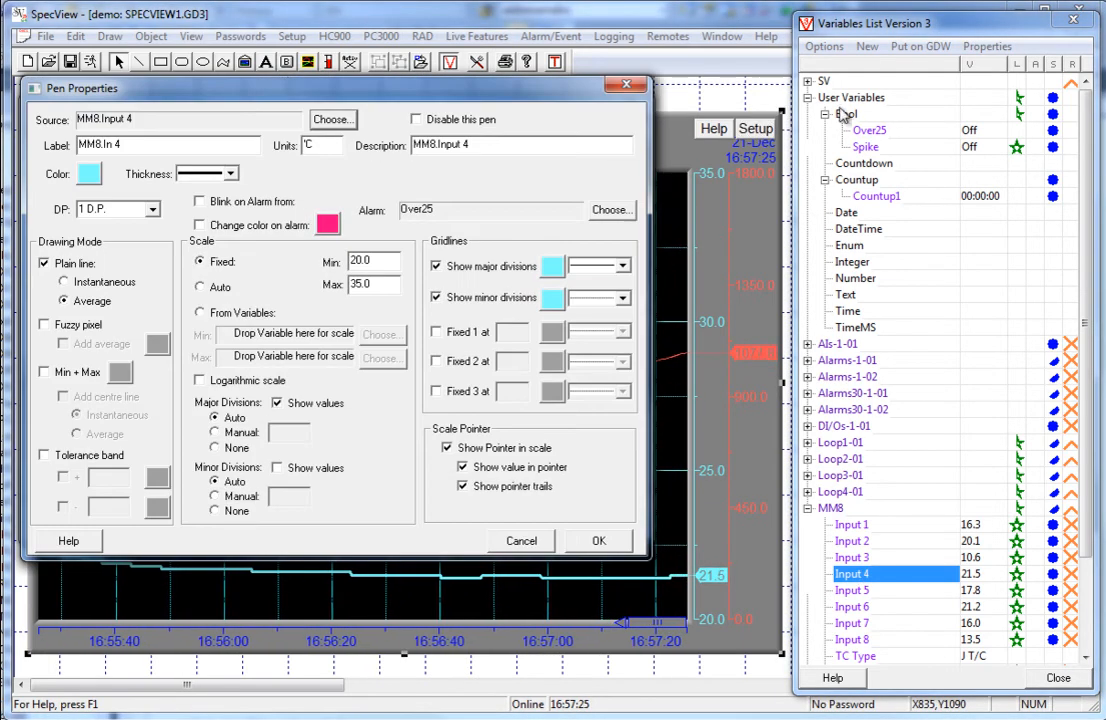
left_click(864, 132)
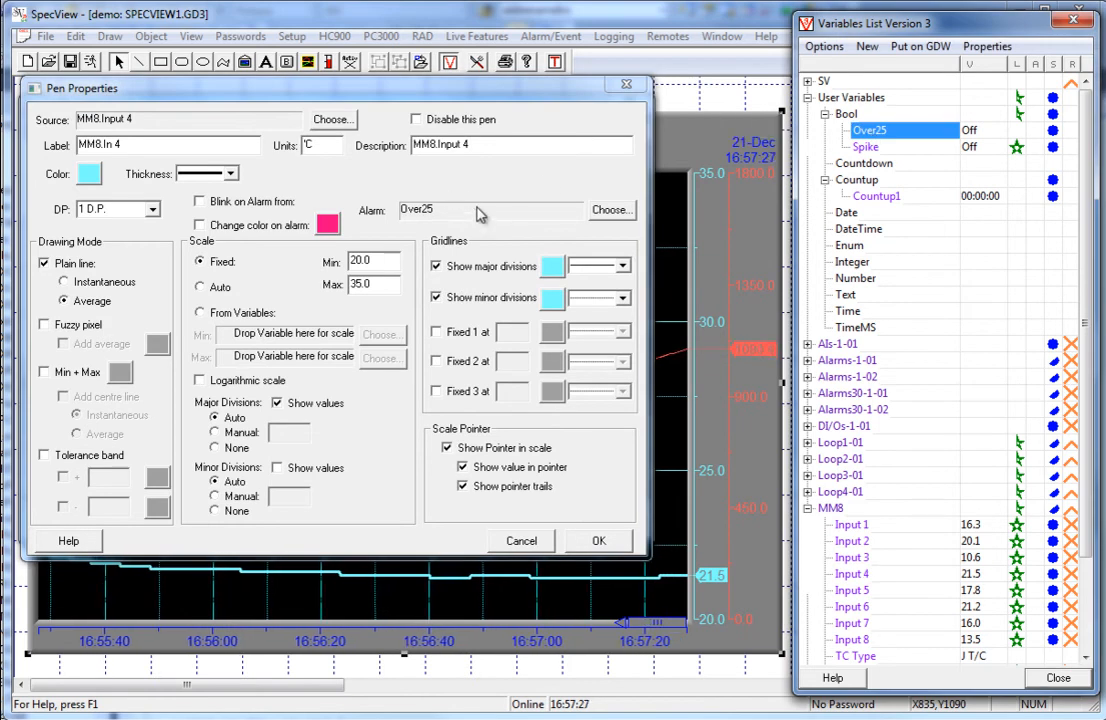
left_click(228, 204)
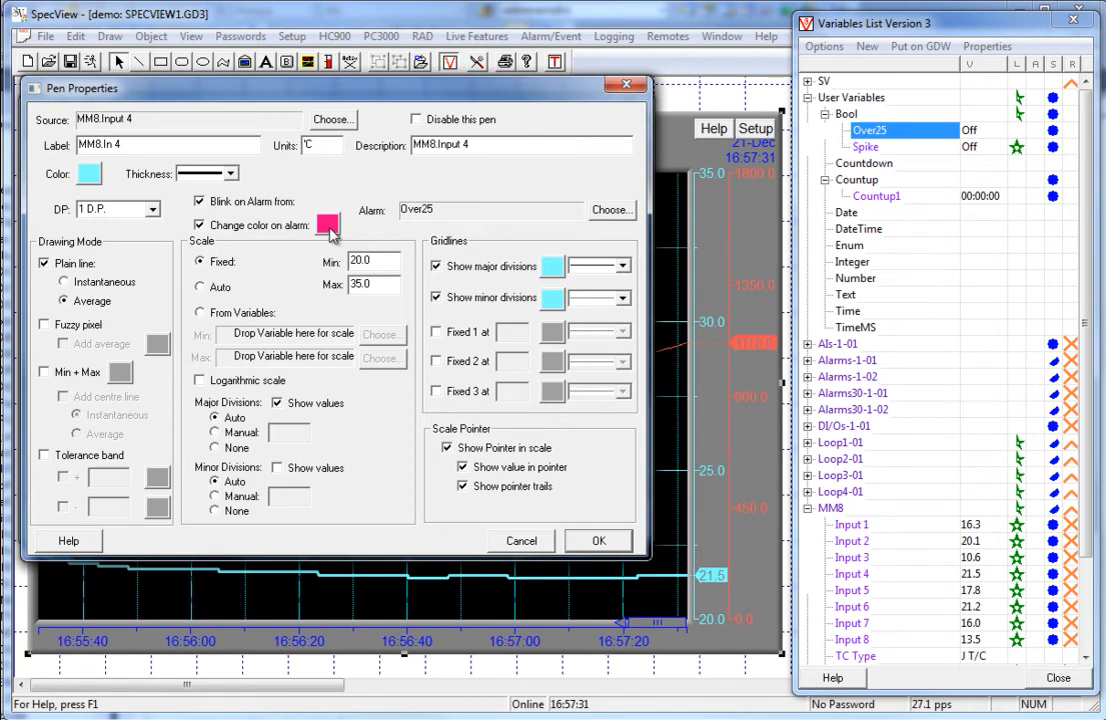
left_click(595, 541)
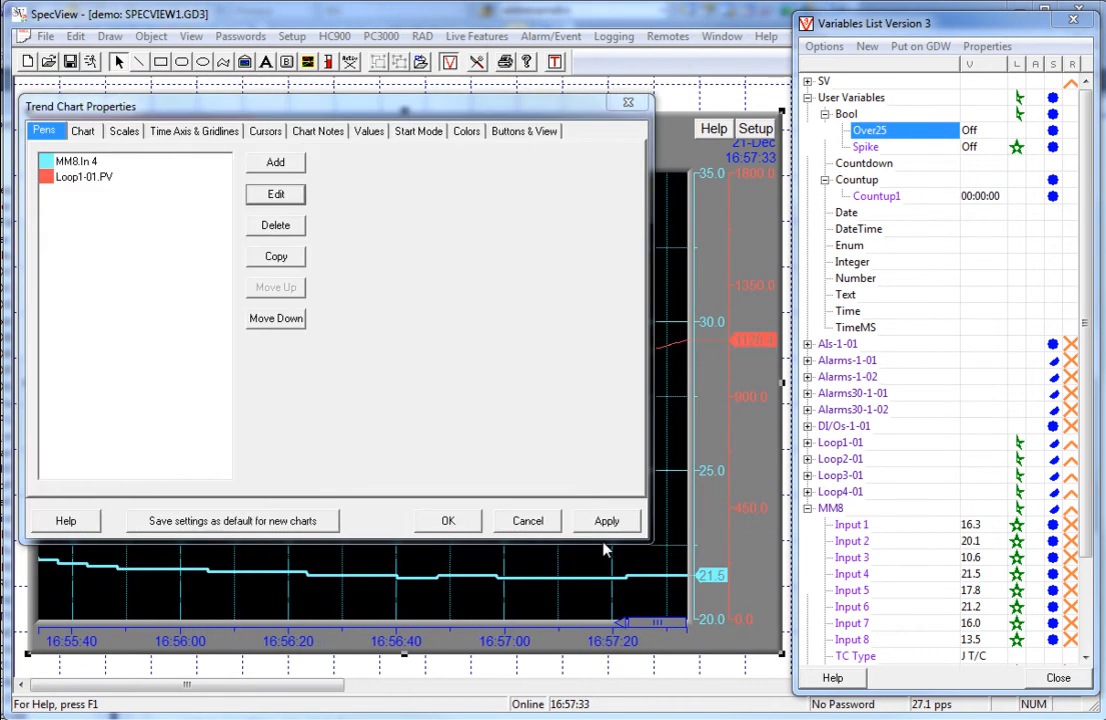
left_click(448, 521)
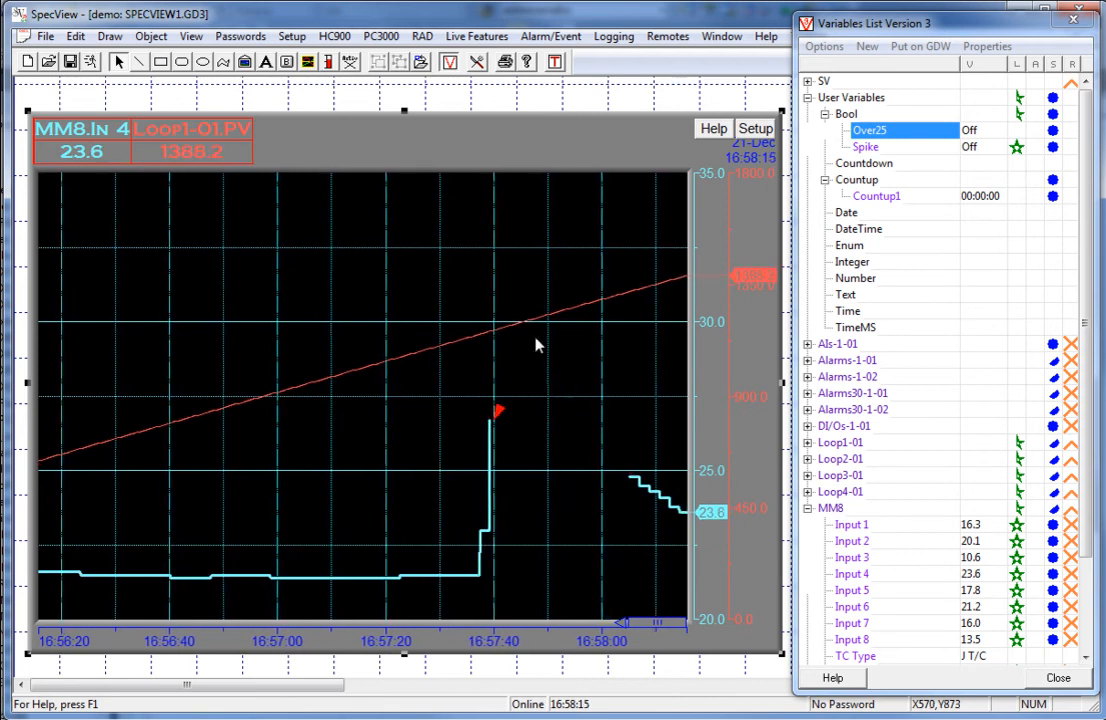
Examine the trend chart's time span settings, including the number of intermediate values stored for zooming
left_click(756, 129)
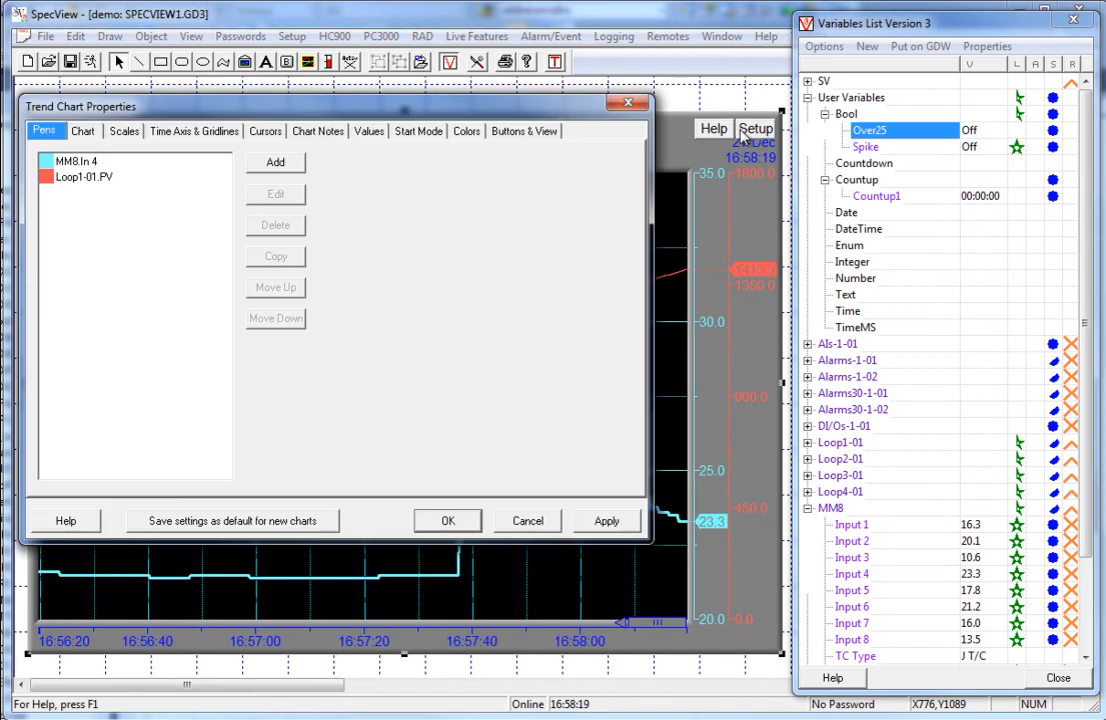
left_click(84, 132)
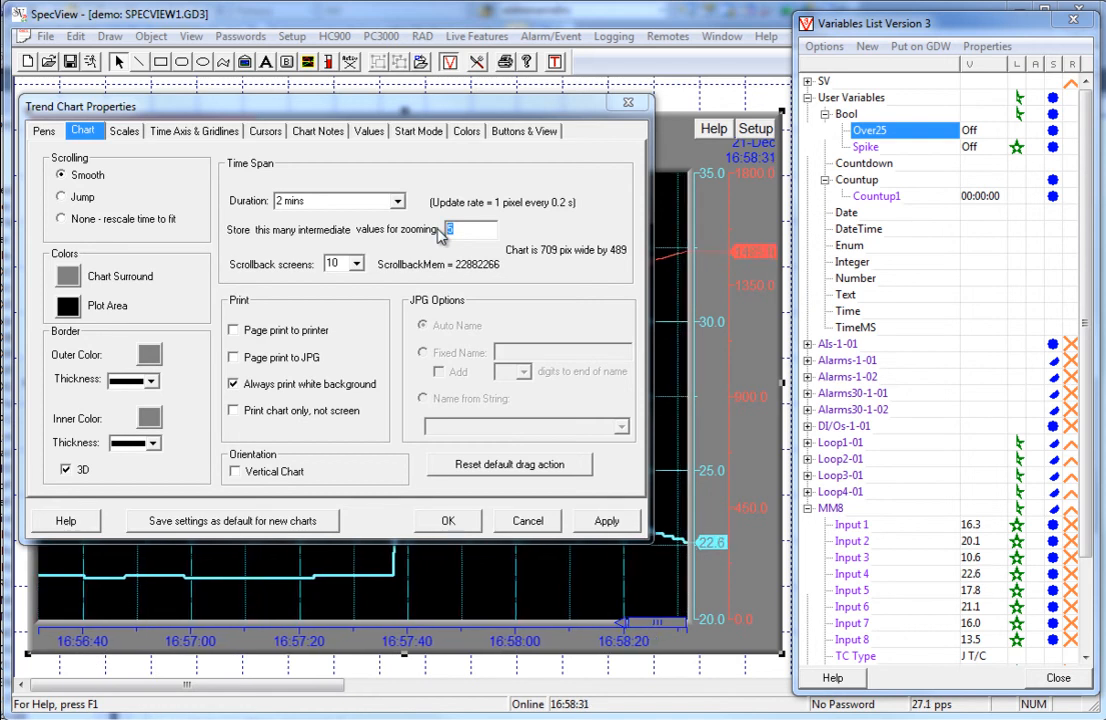
left_click(448, 522)
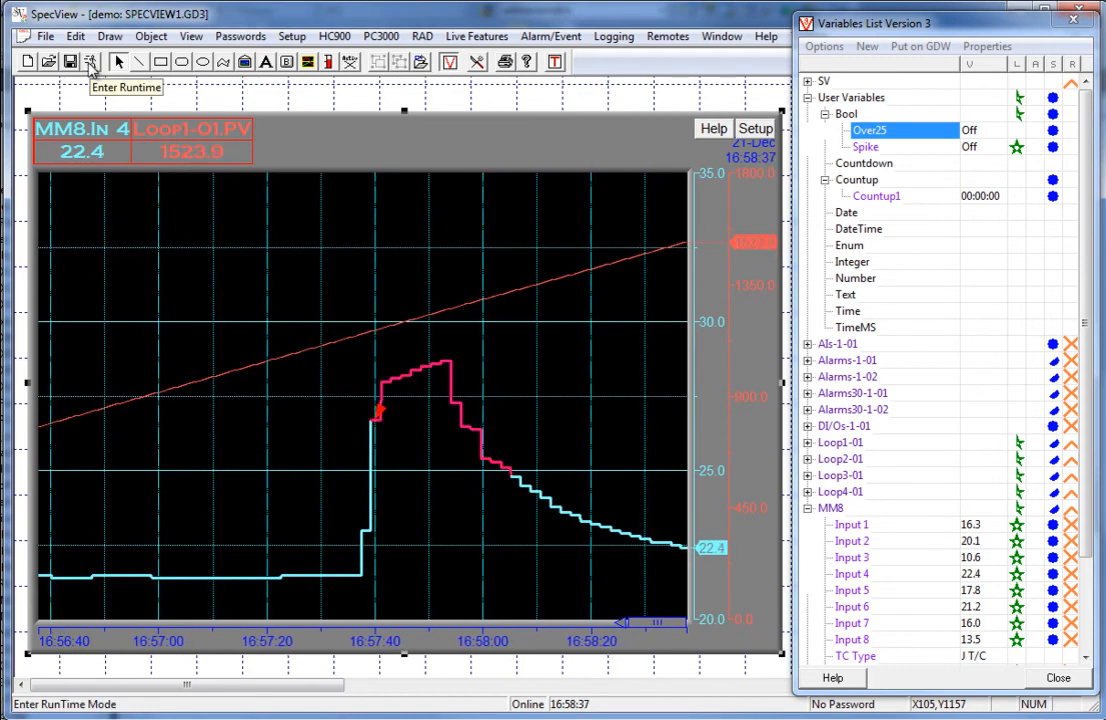
Switch the screen to run mode, zoom into the alarm-colored MM8.In 4 spike near 16:57:40, and return to the full view
left_click(90, 62)
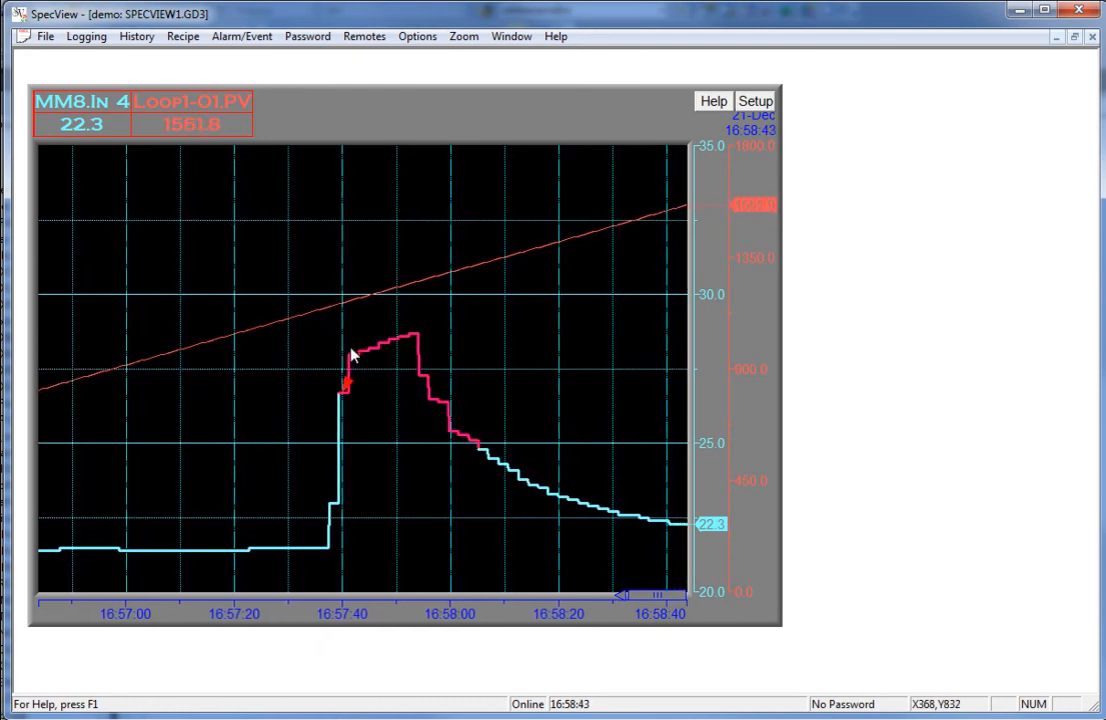
left_click_drag(254, 274, 512, 469)
left_click(494, 414)
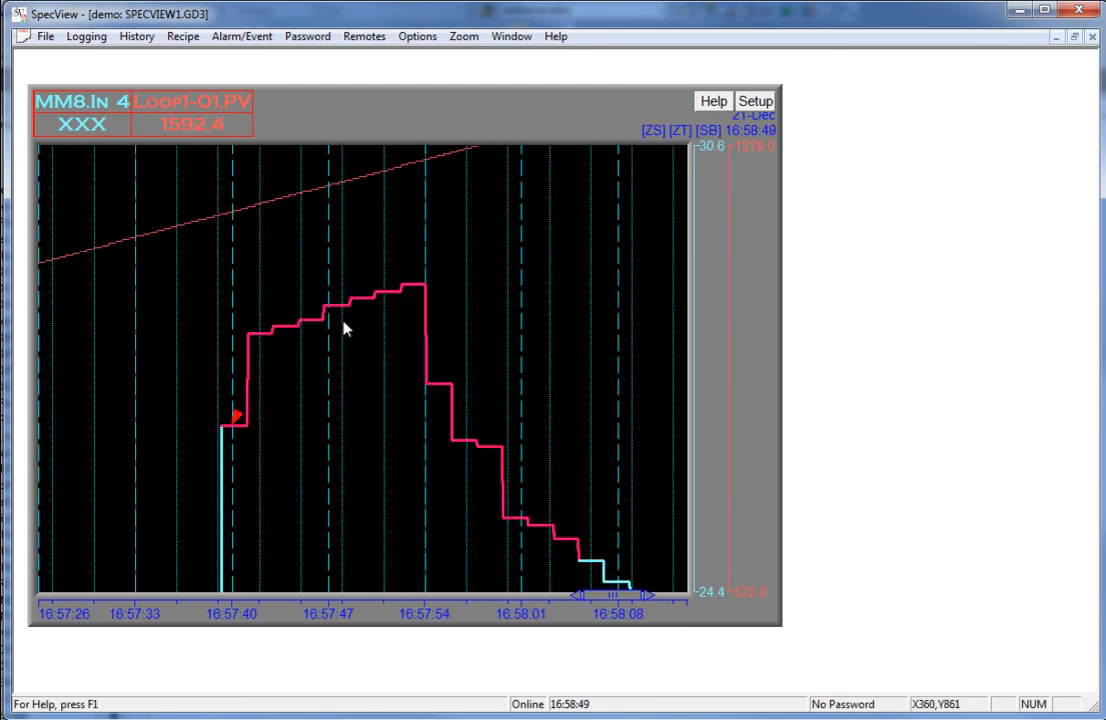
right_click(484, 307)
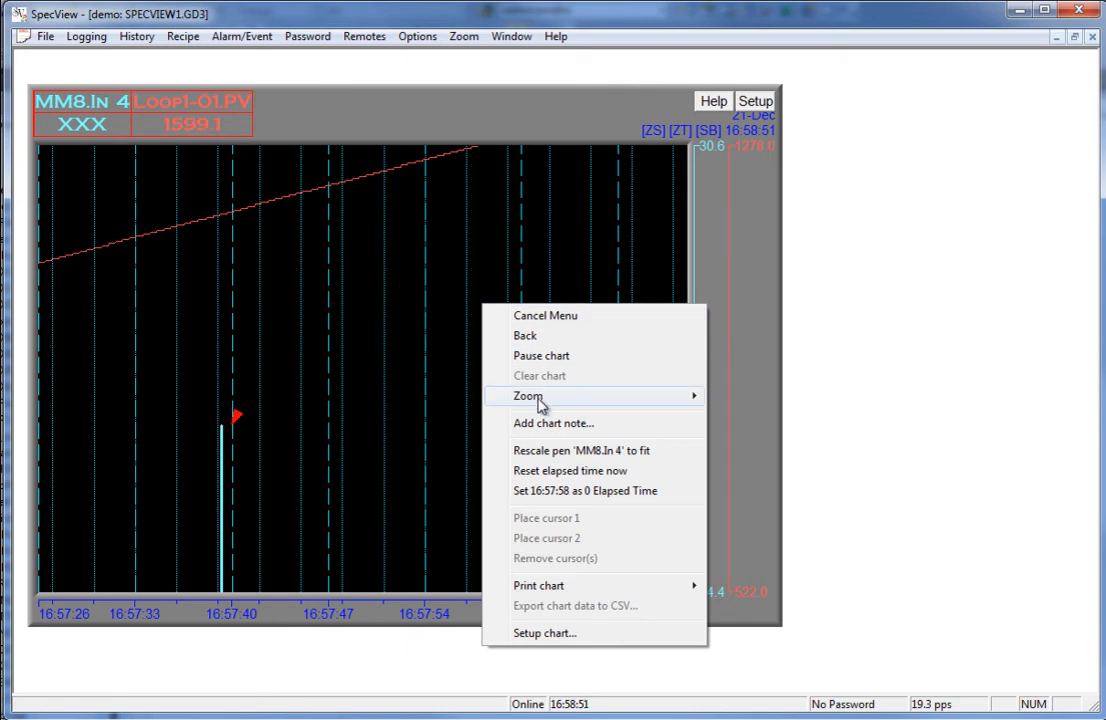
mouse_move(540, 400)
left_click(752, 442)
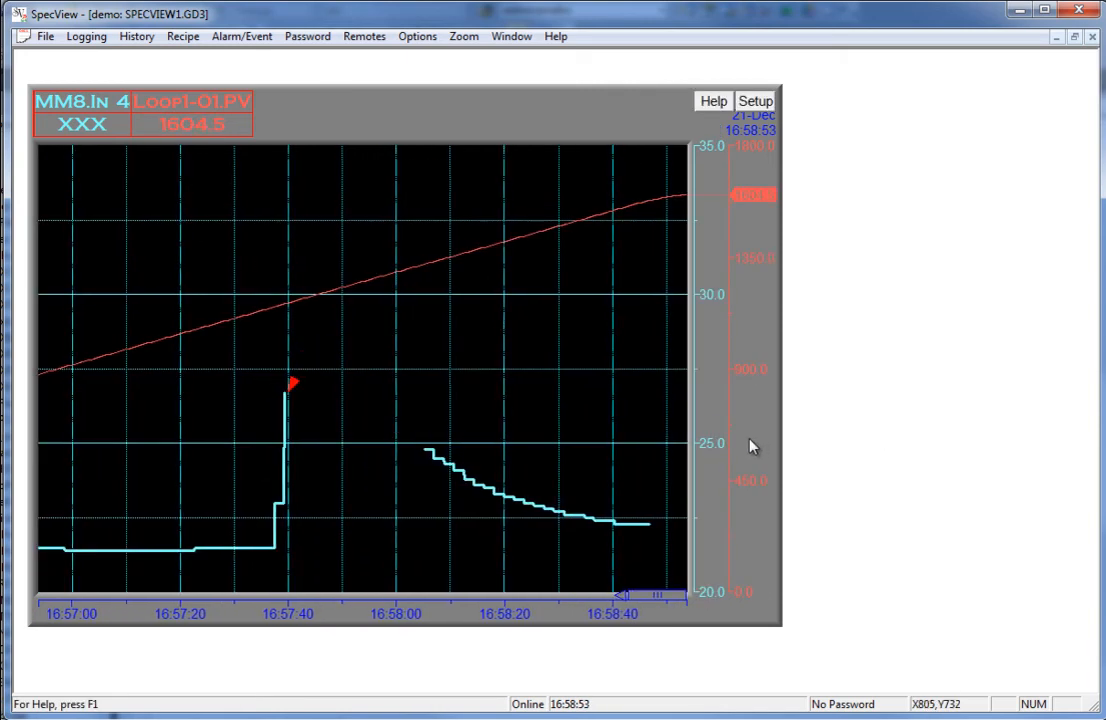
Set the trend chart's time span duration to 20 mins
left_click(755, 101)
left_click(83, 131)
left_click(398, 203)
left_click(370, 254)
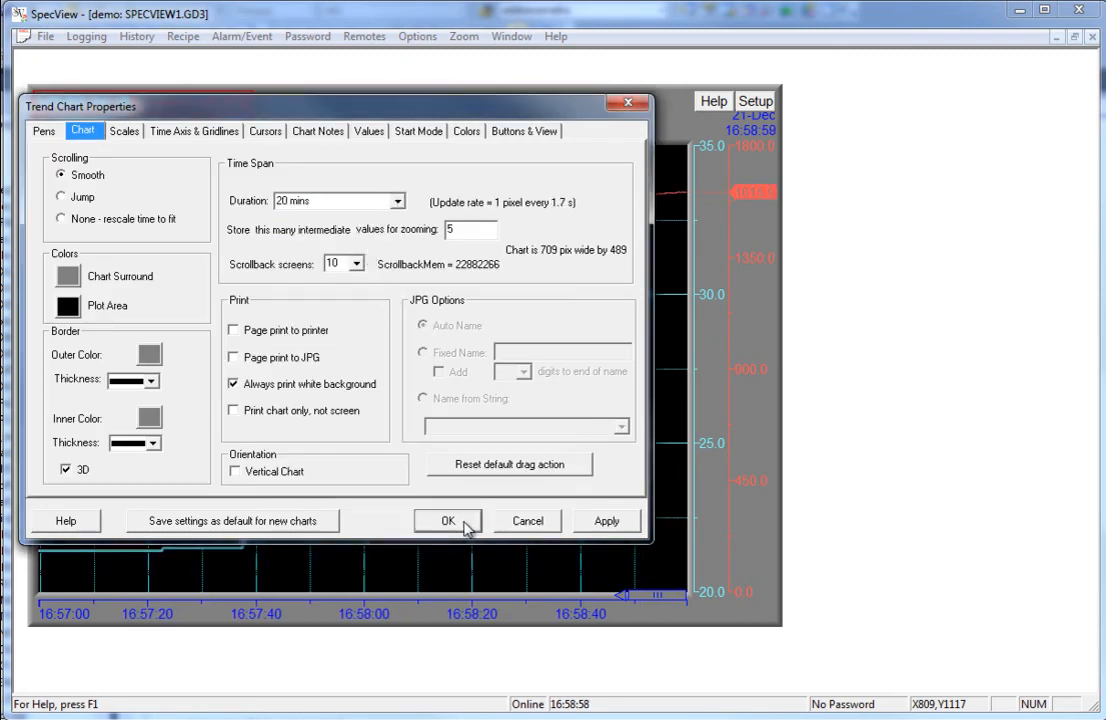
left_click(449, 521)
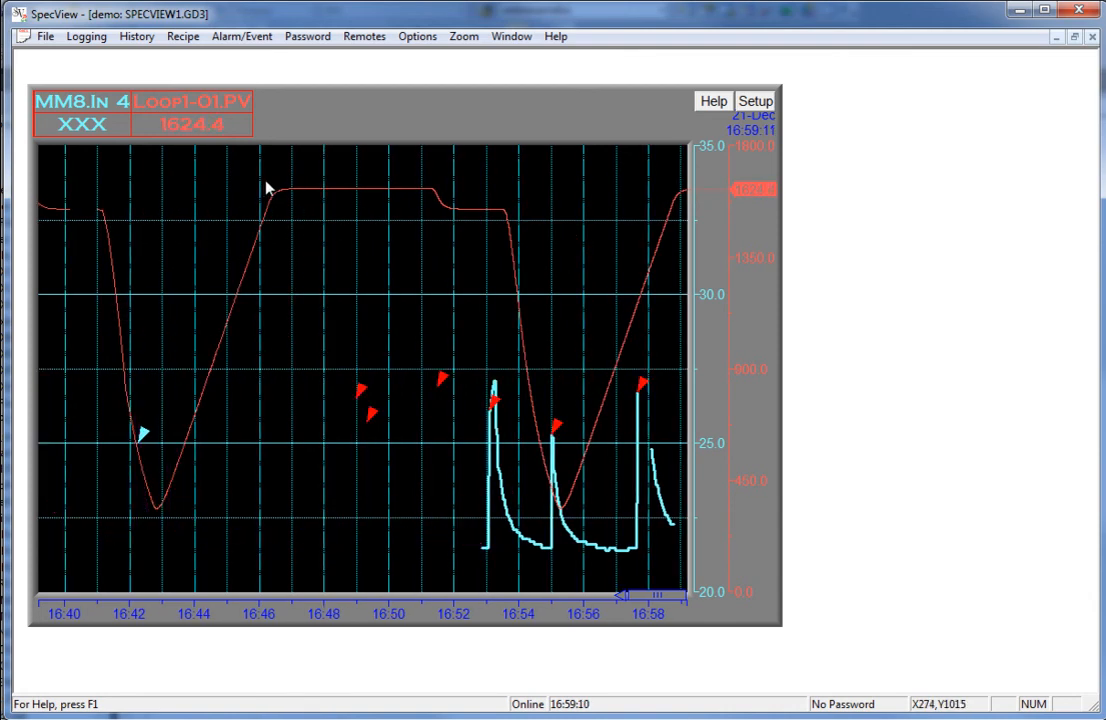
Zoom to the area where Loop1-01.PV levels off near 16:47 with the chart paused, and return to the previous view
left_click_drag(249, 172, 330, 230)
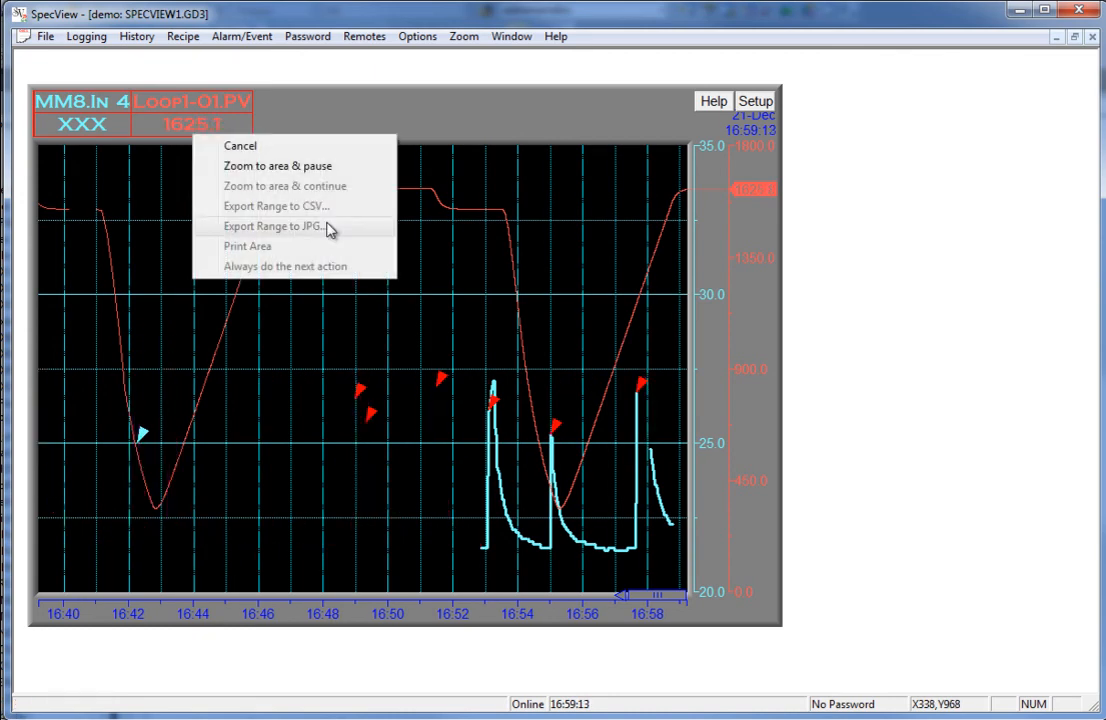
left_click(318, 168)
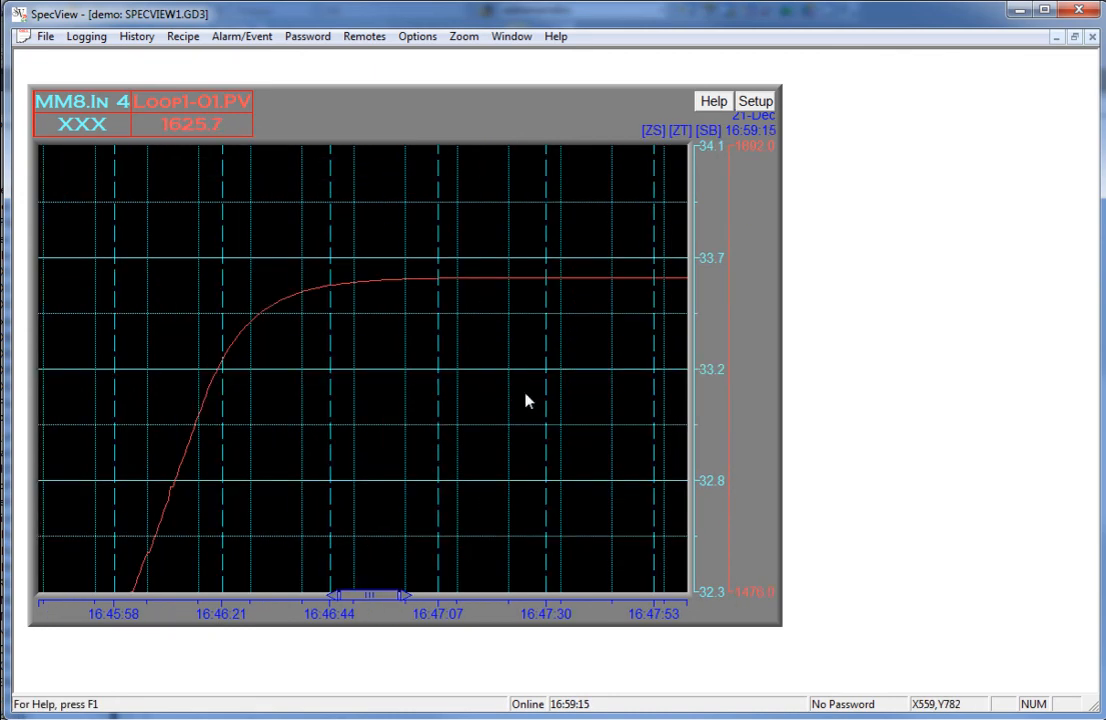
right_click(517, 312)
mouse_move(575, 405)
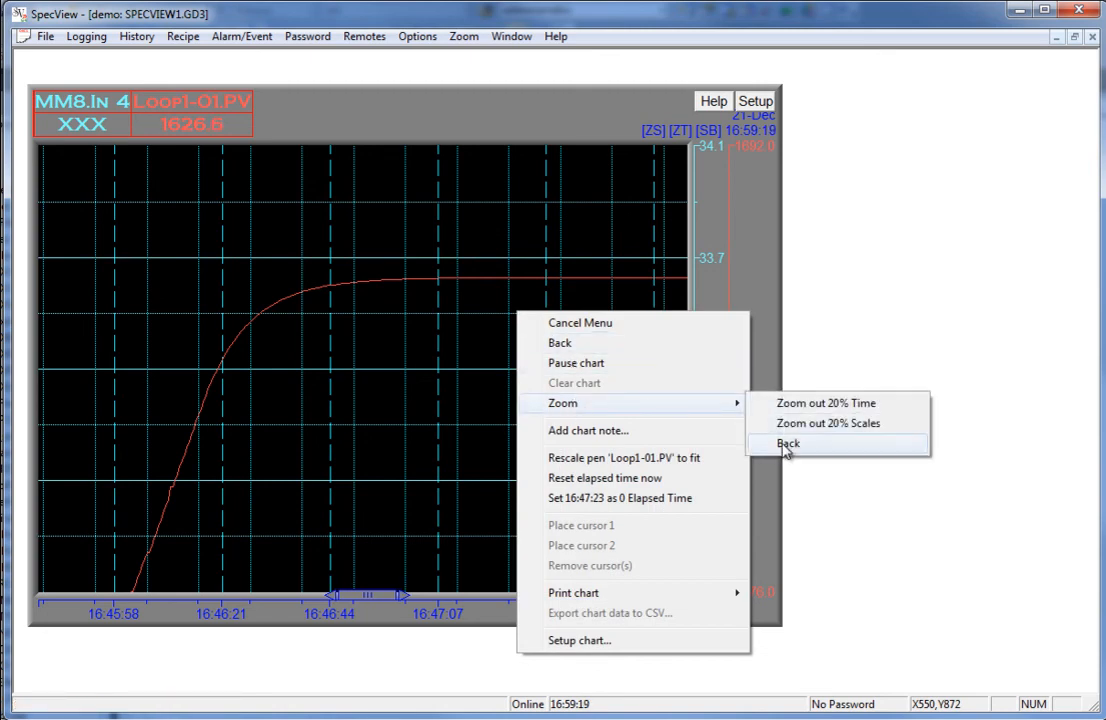
left_click(787, 445)
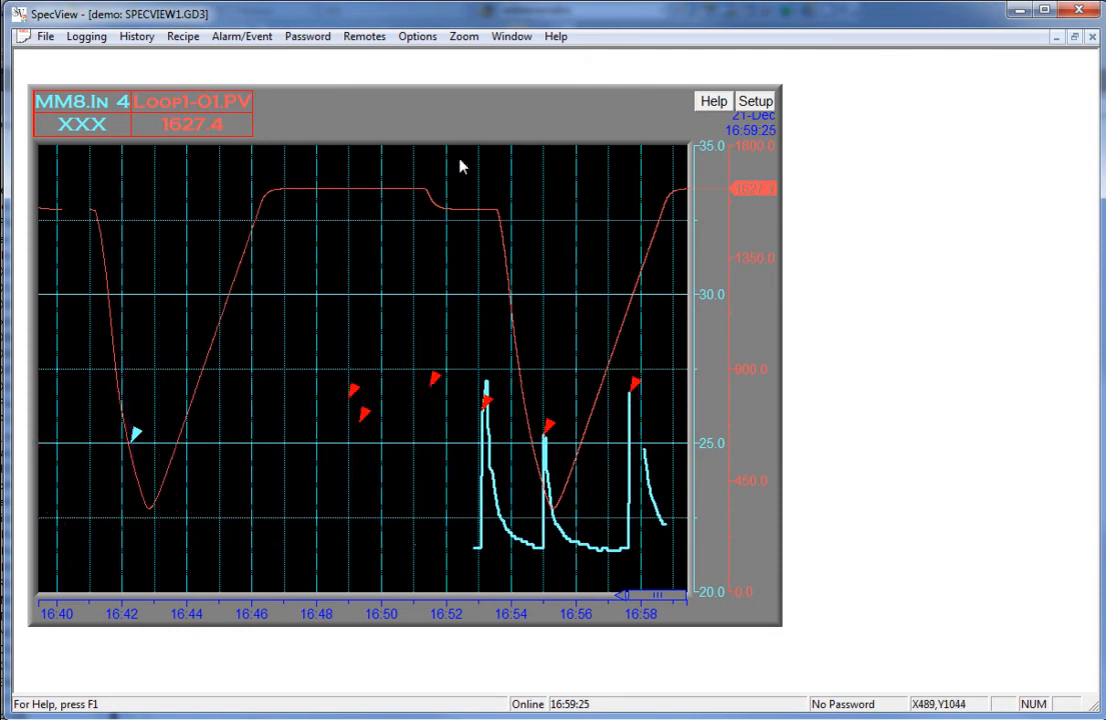
Zoom the chart's scales out by 20% and return to the original scale range
right_click(460, 196)
mouse_move(520, 283)
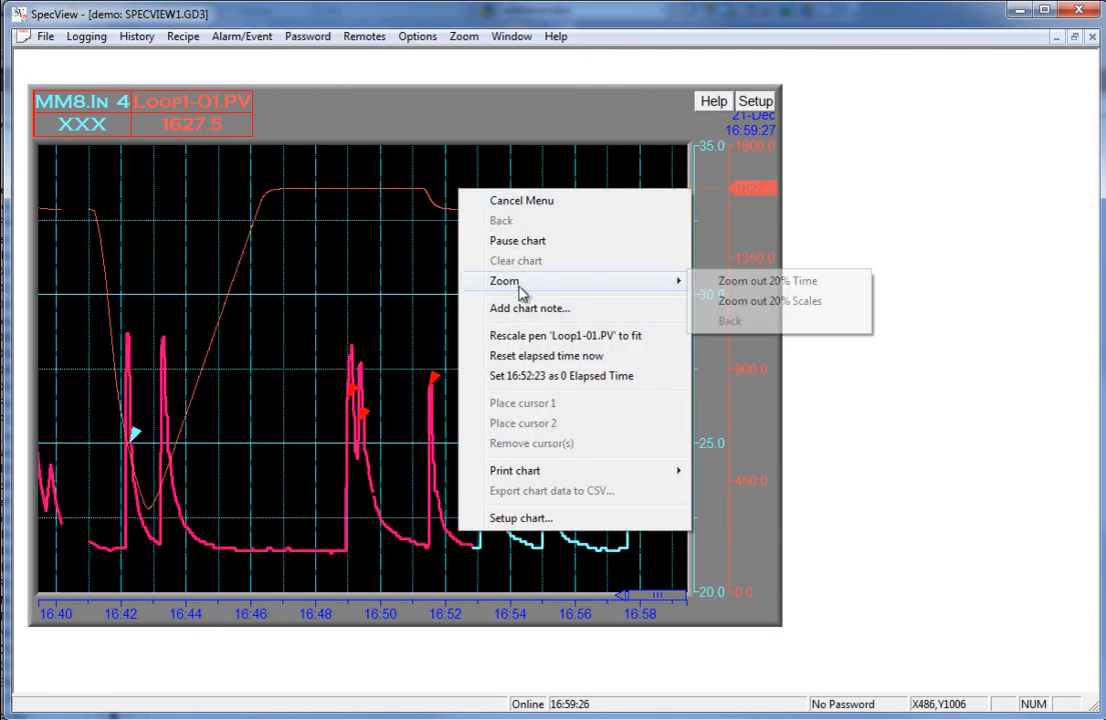
left_click(776, 303)
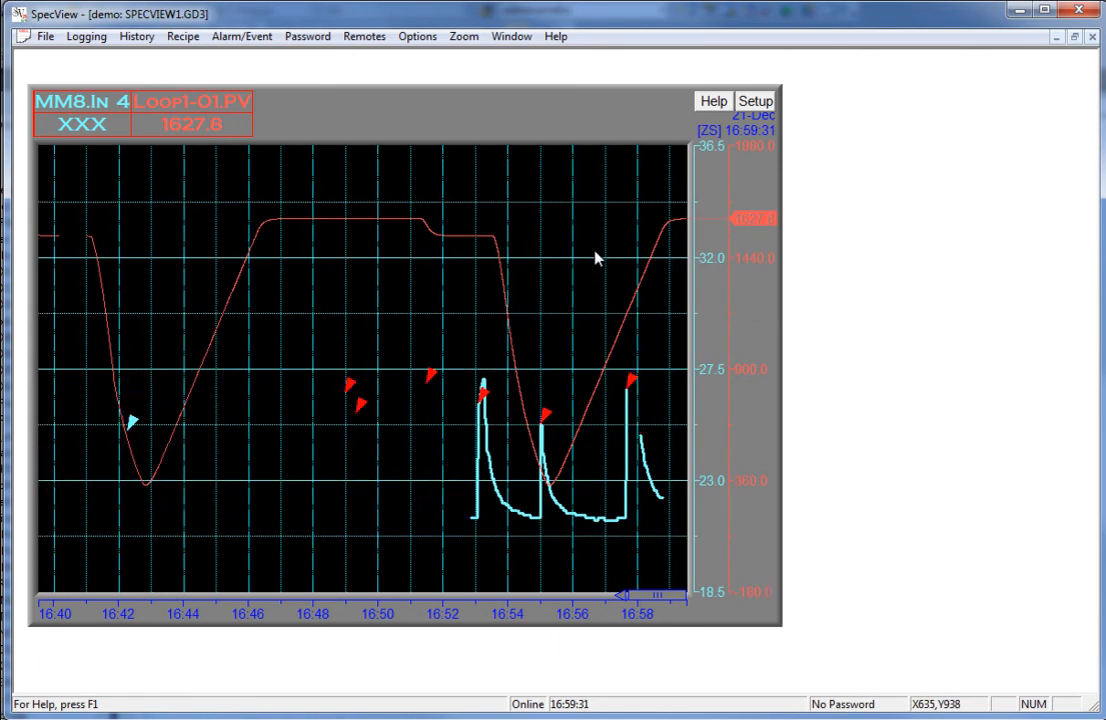
right_click(558, 248)
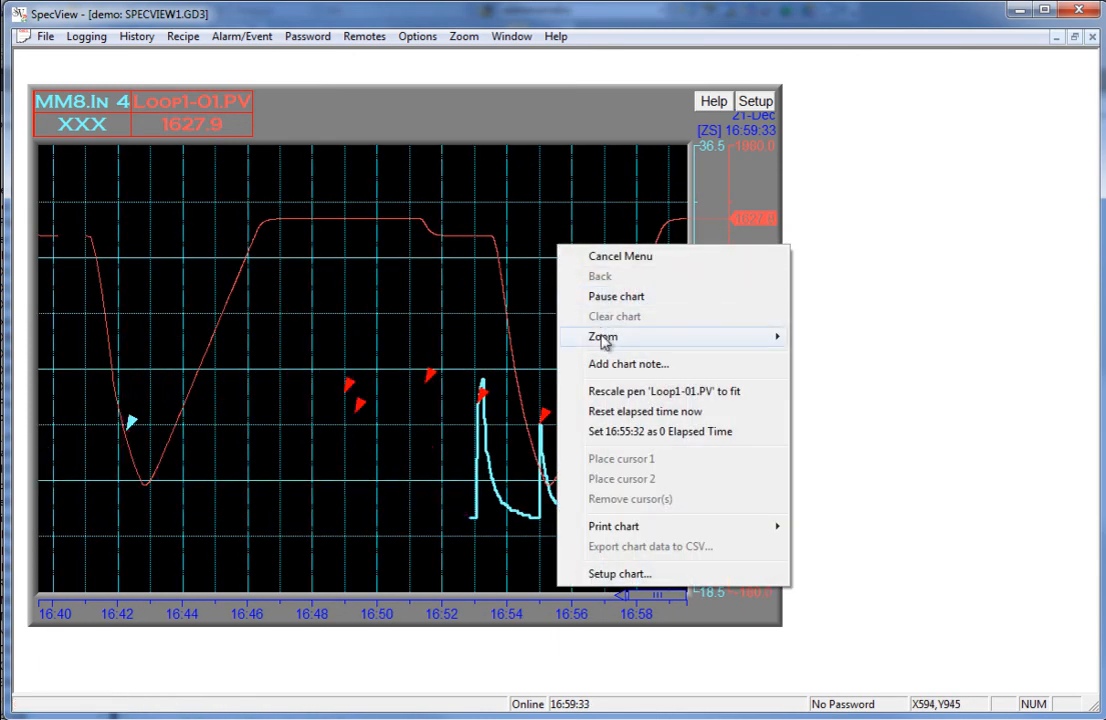
mouse_move(755, 337)
left_click(827, 378)
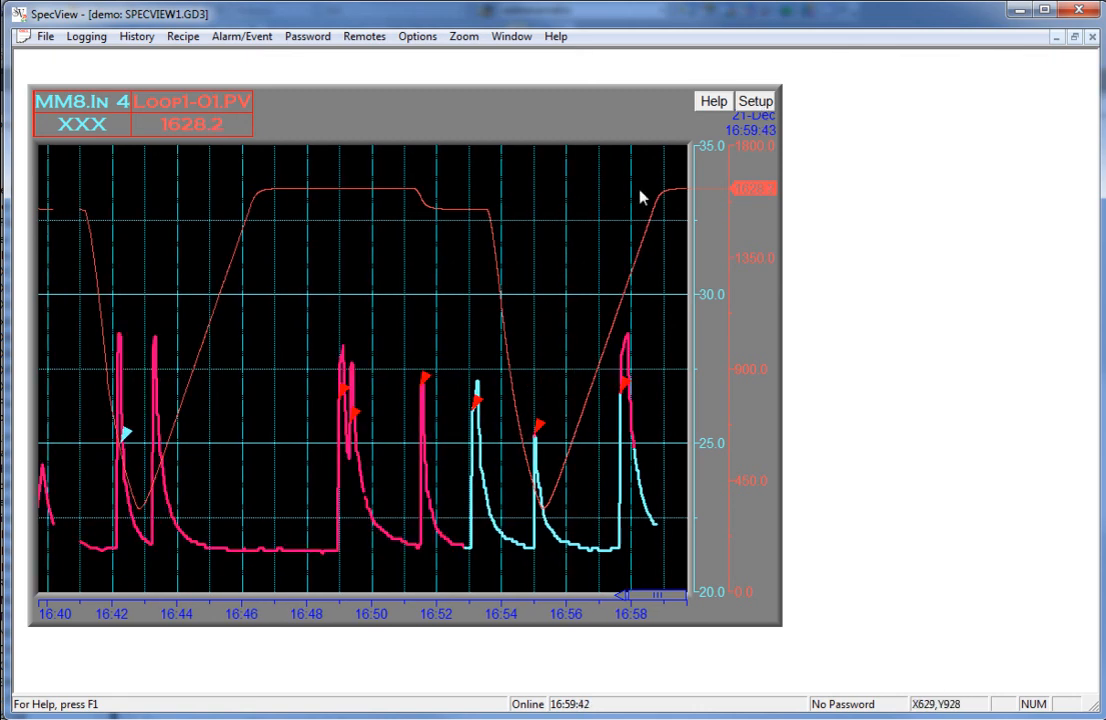
Show the elapsed time X axis on the trend chart and set 16:52:49 as 0 elapsed time
left_click(755, 101)
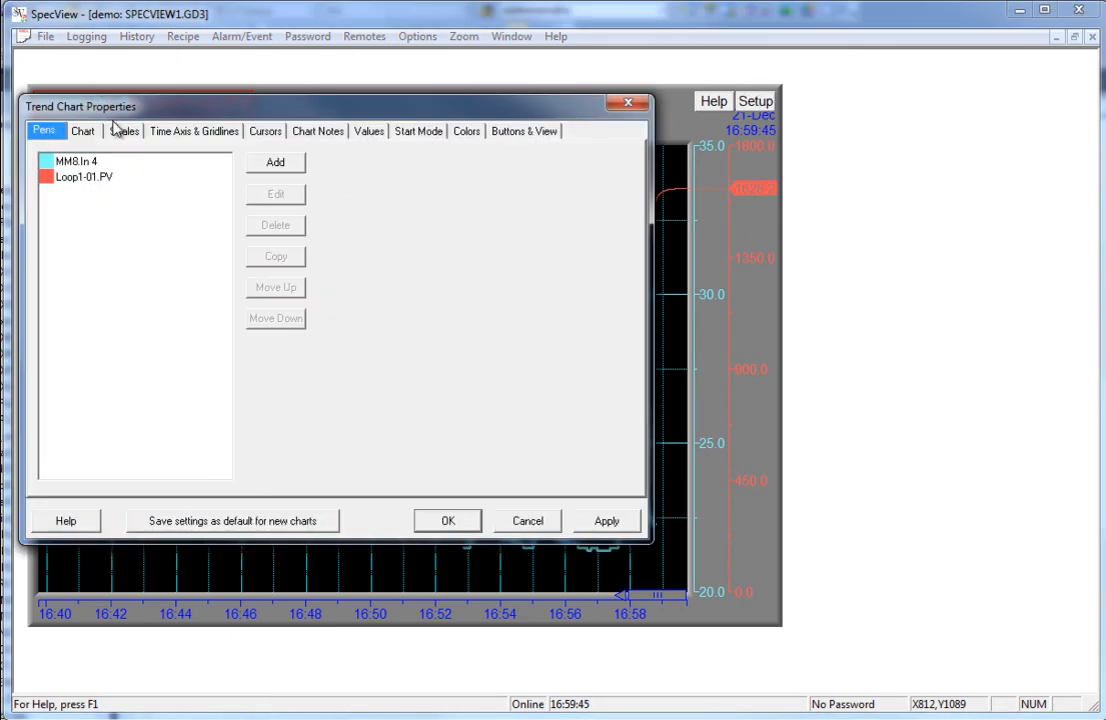
left_click(84, 132)
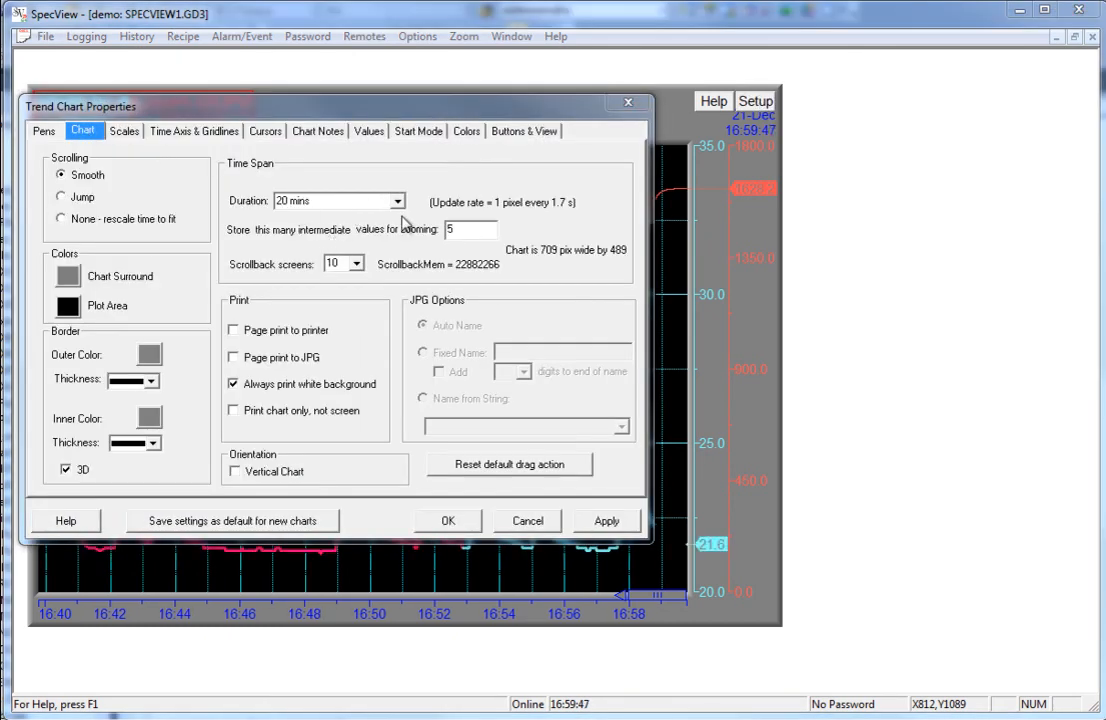
left_click(124, 131)
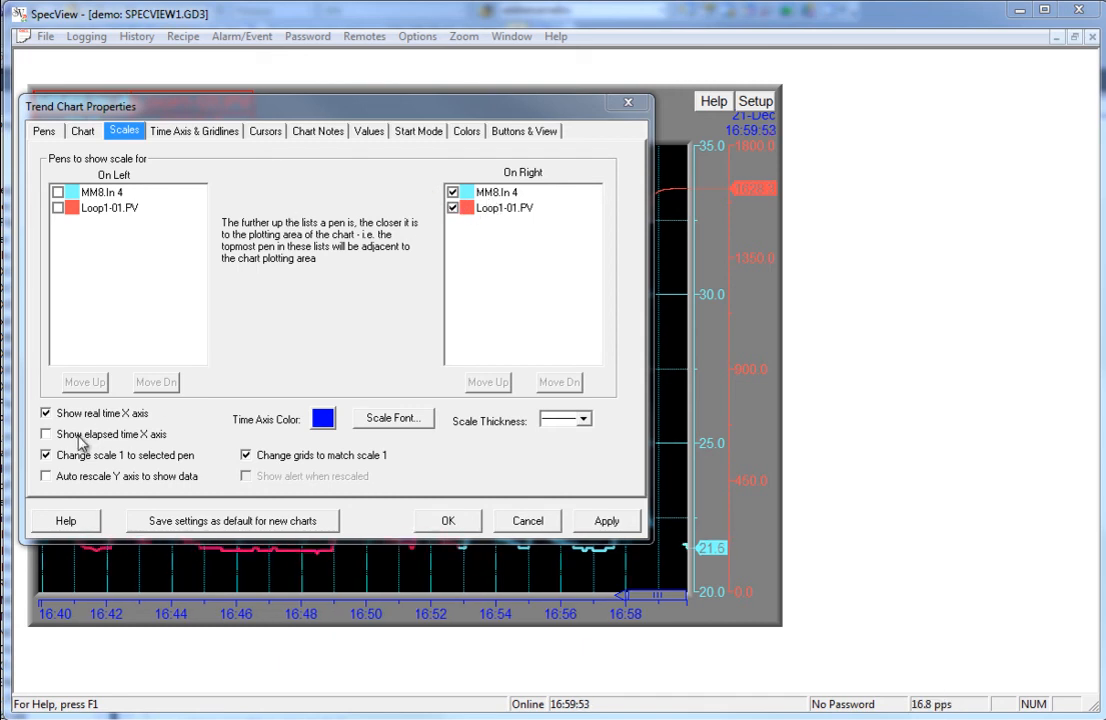
left_click(46, 436)
left_click(448, 520)
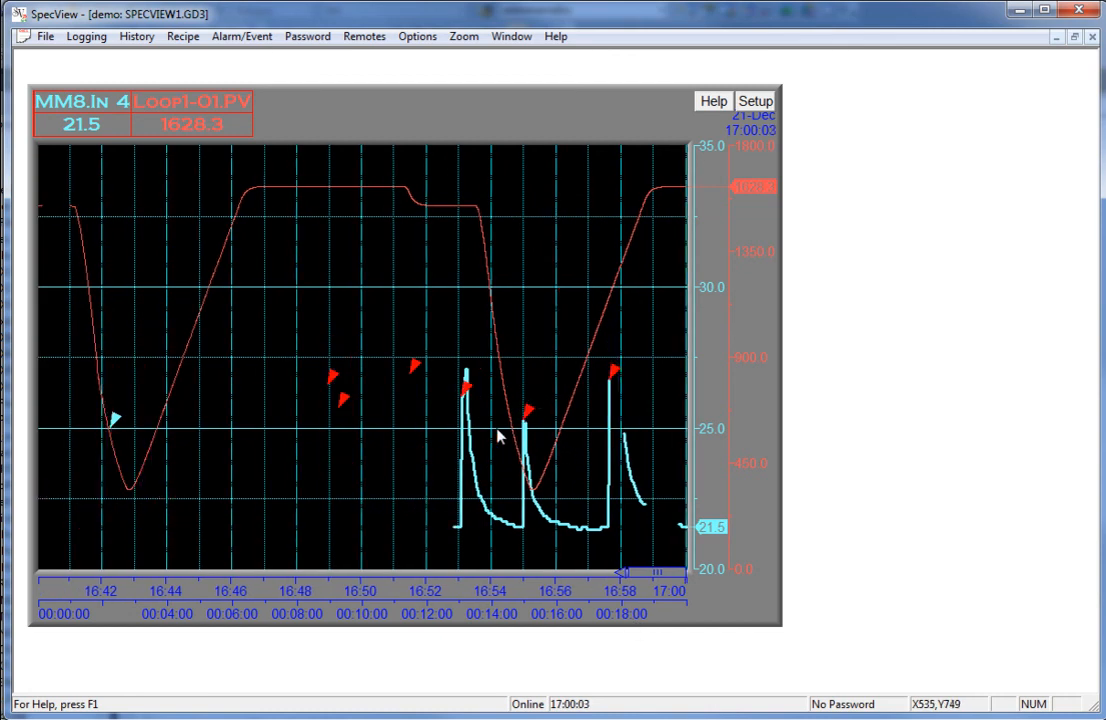
right_click(452, 527)
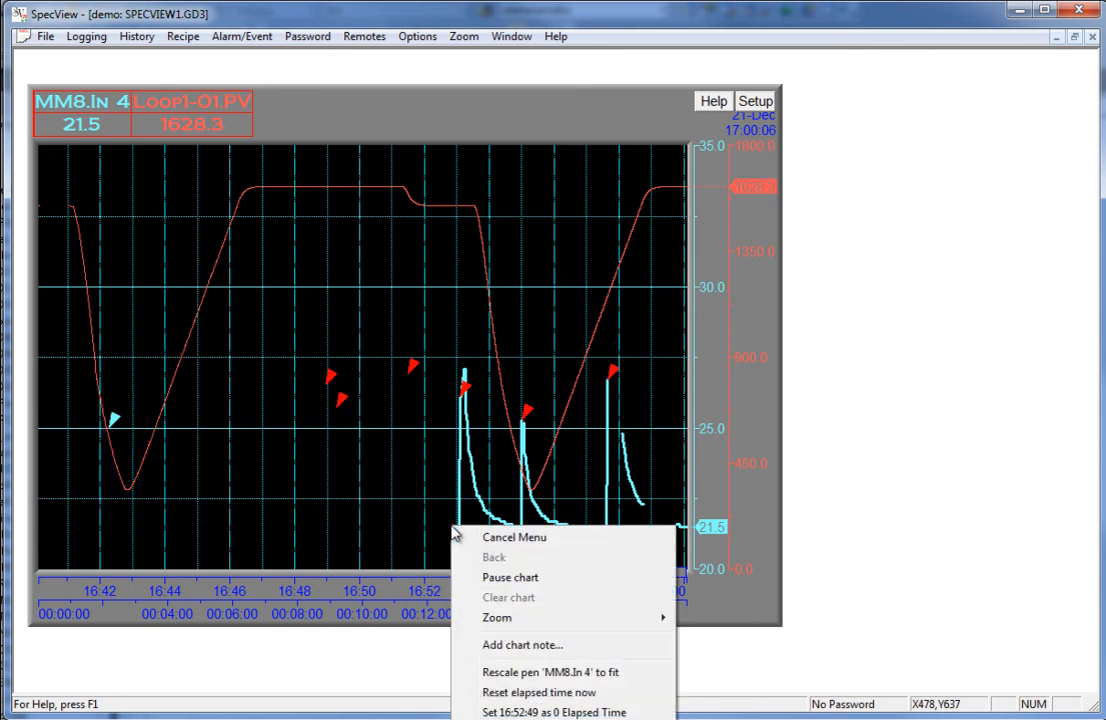
left_click(522, 711)
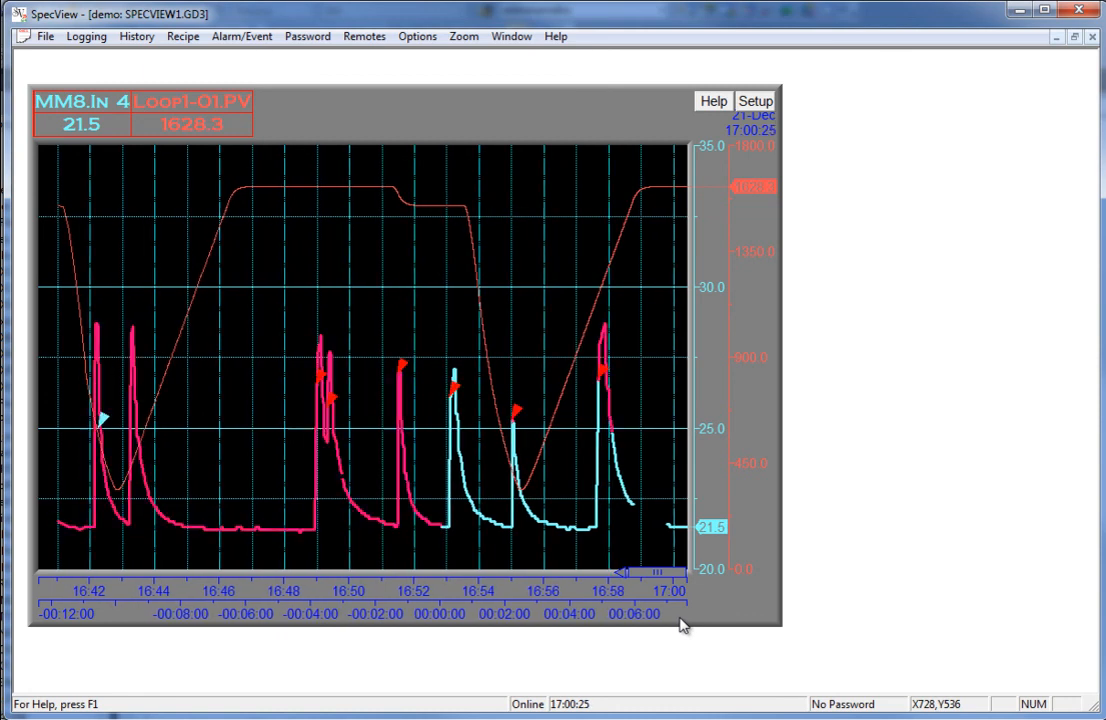
Review the trend chart's property settings for time axis and gridlines, cursors, start mode, default colors, and buttons and view
left_click(756, 104)
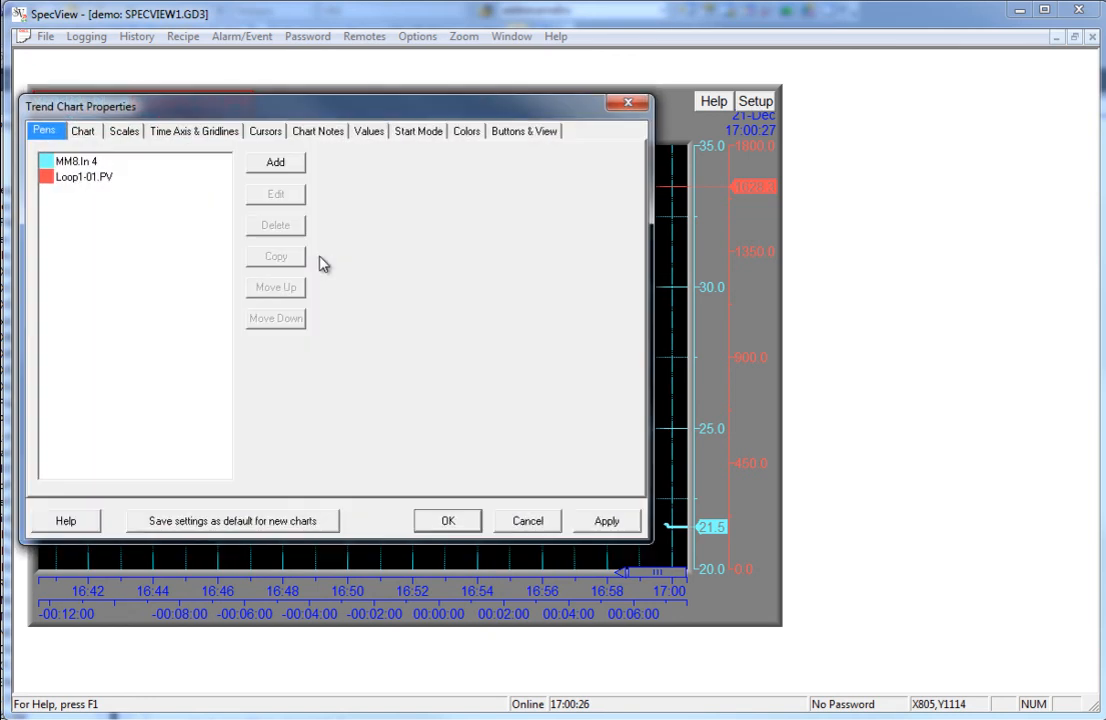
left_click(184, 133)
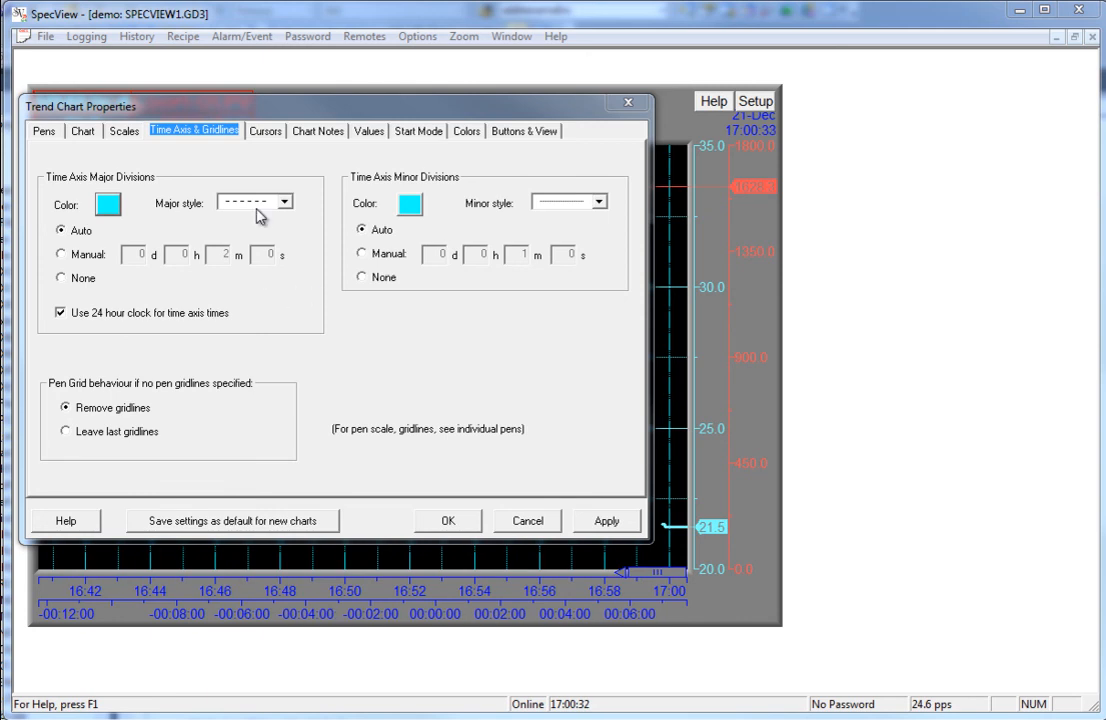
left_click(266, 135)
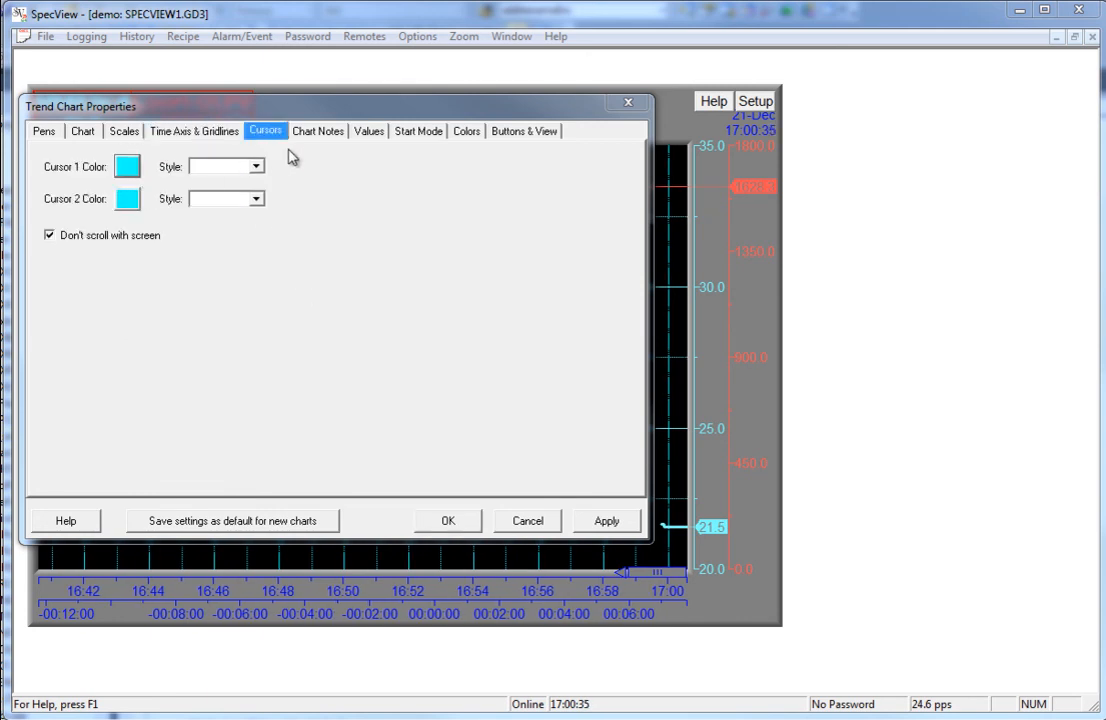
left_click(425, 138)
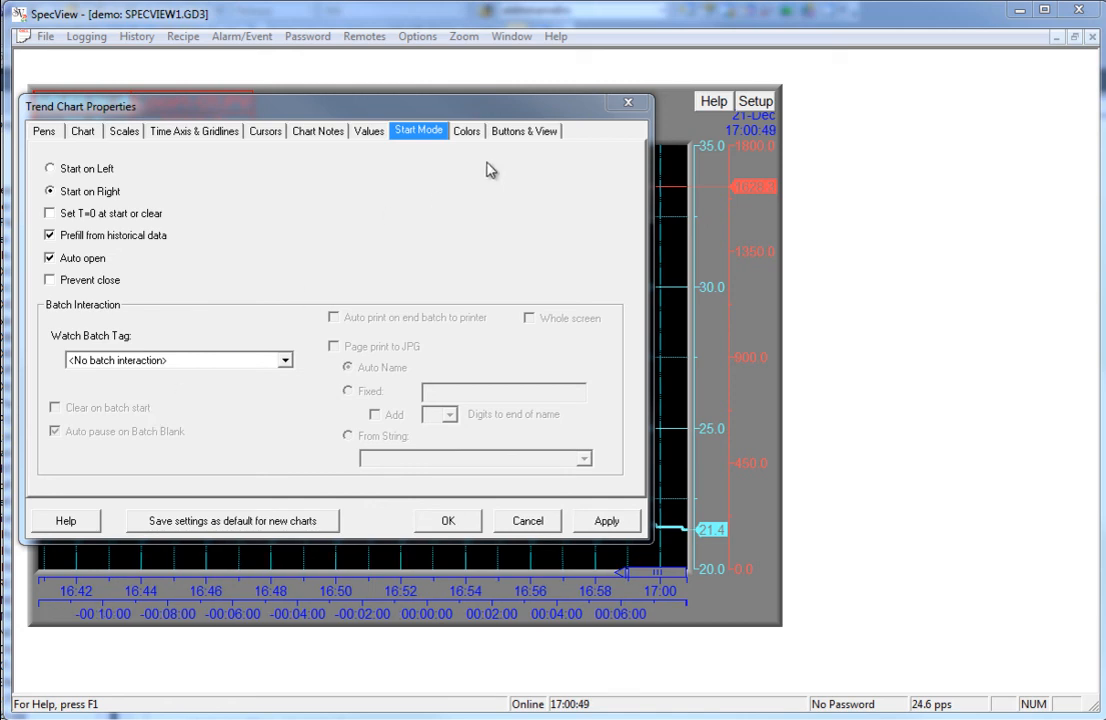
left_click(468, 133)
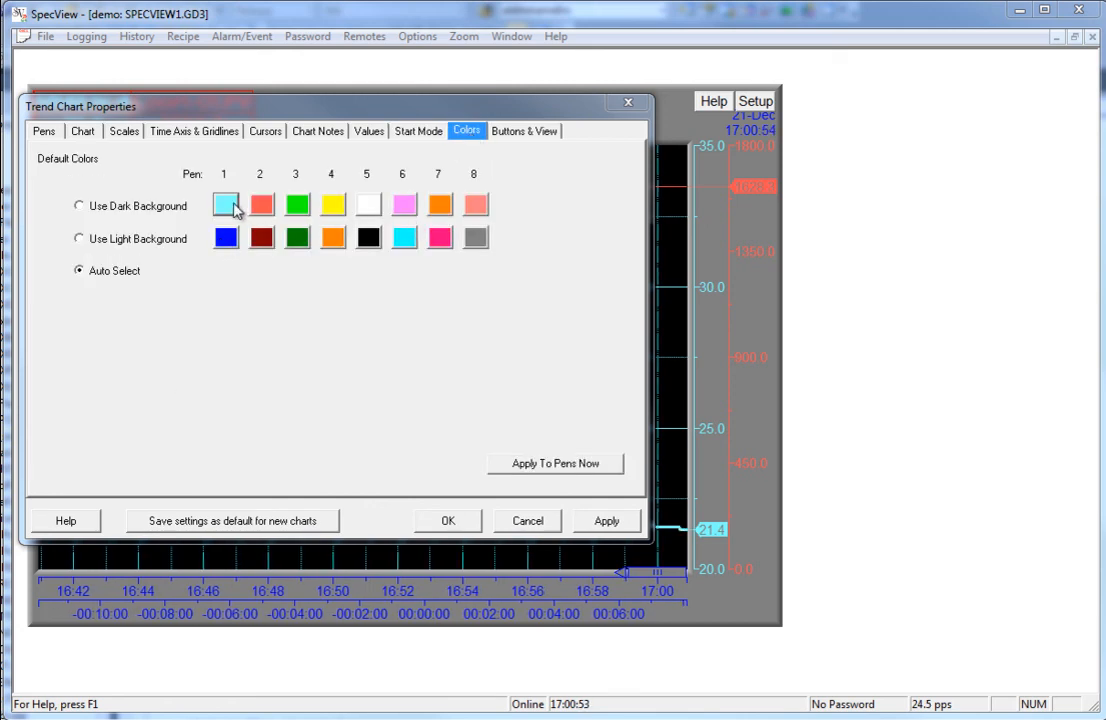
left_click(524, 132)
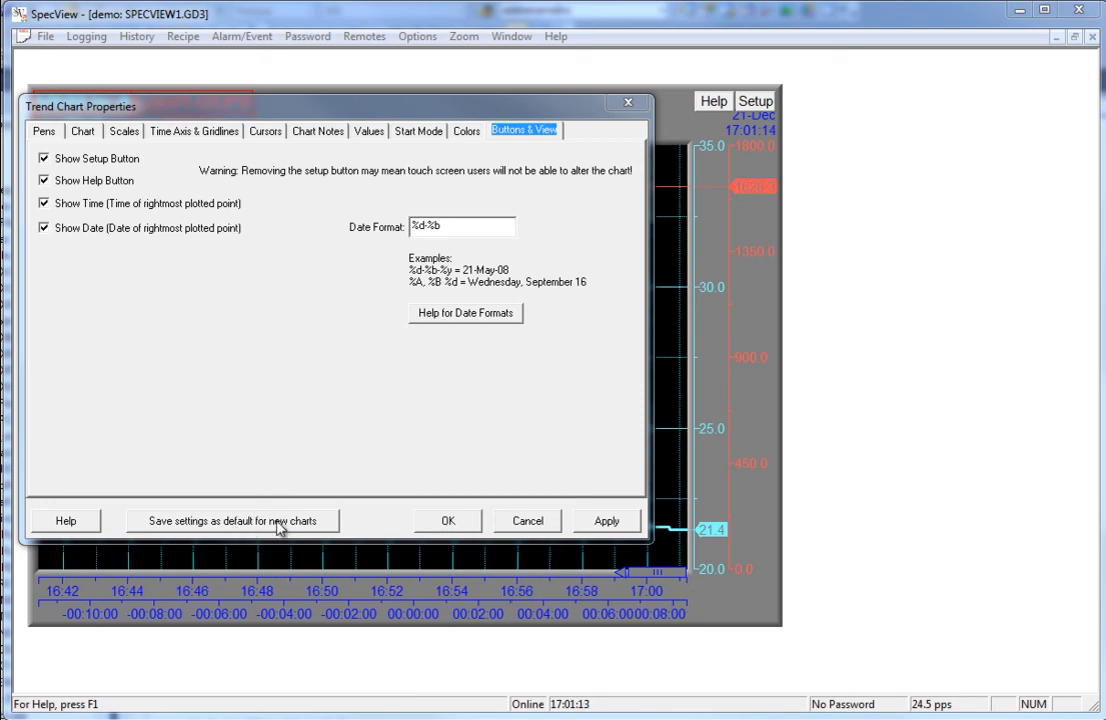
Review the trend chart's general chart settings, including scrolling, time span and print options, and apply the chart properties
left_click(78, 132)
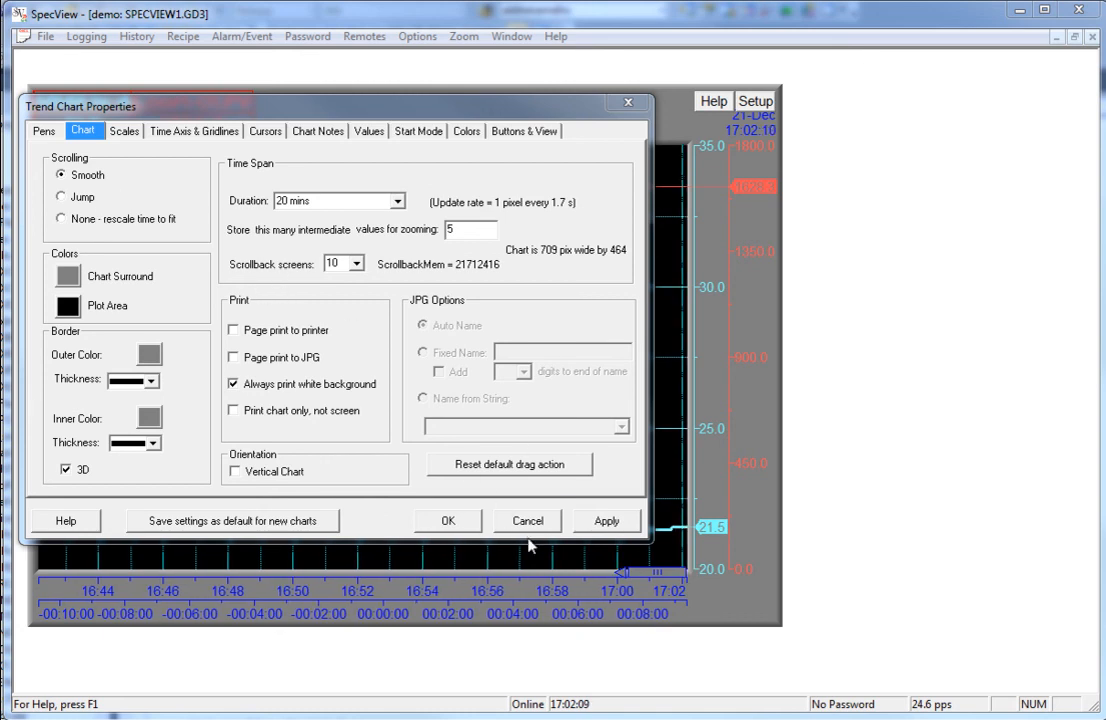
left_click(614, 522)
left_click(448, 521)
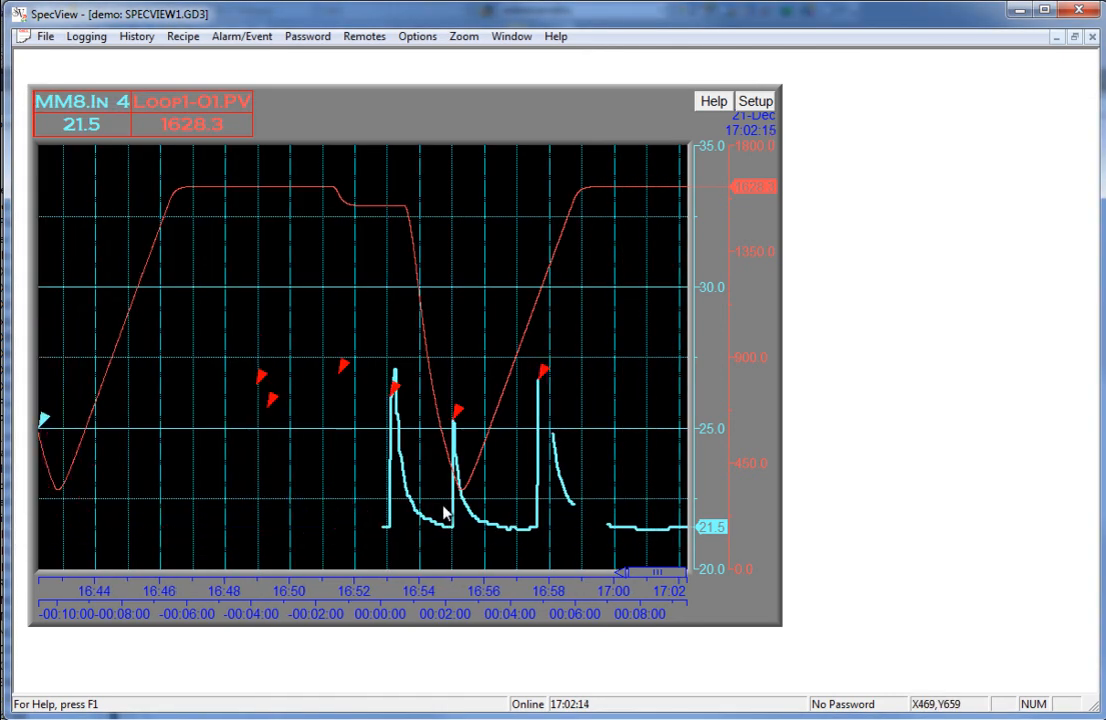